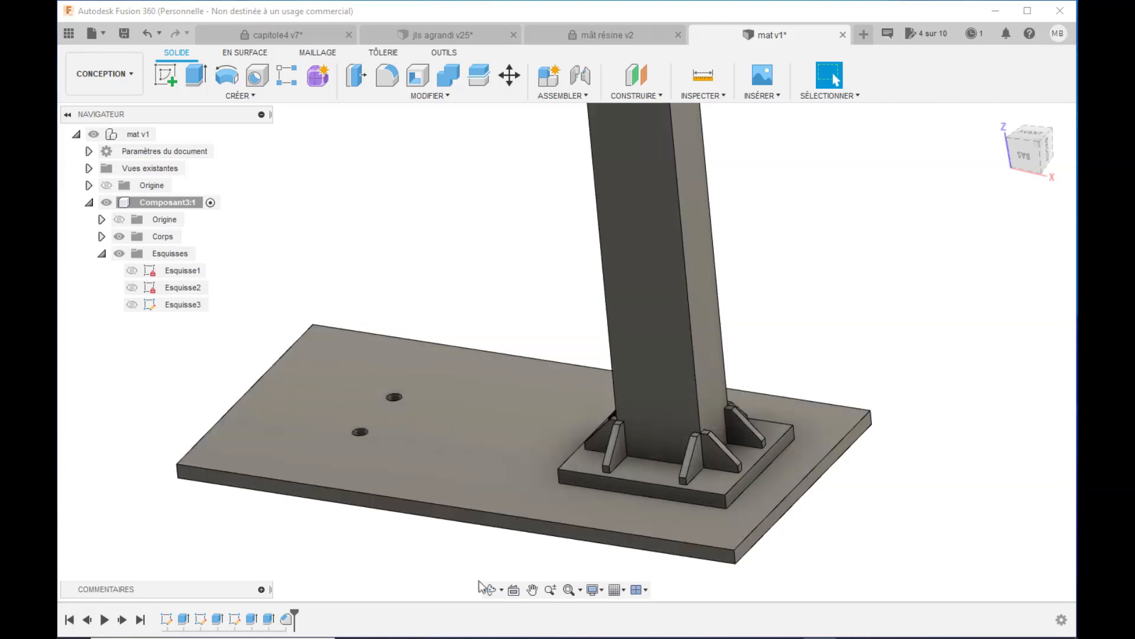
- Make the gusset sketch Esquisse3 visible in Composant3 and open it for editing
click(491, 590)
drag(546, 219, 552, 300)
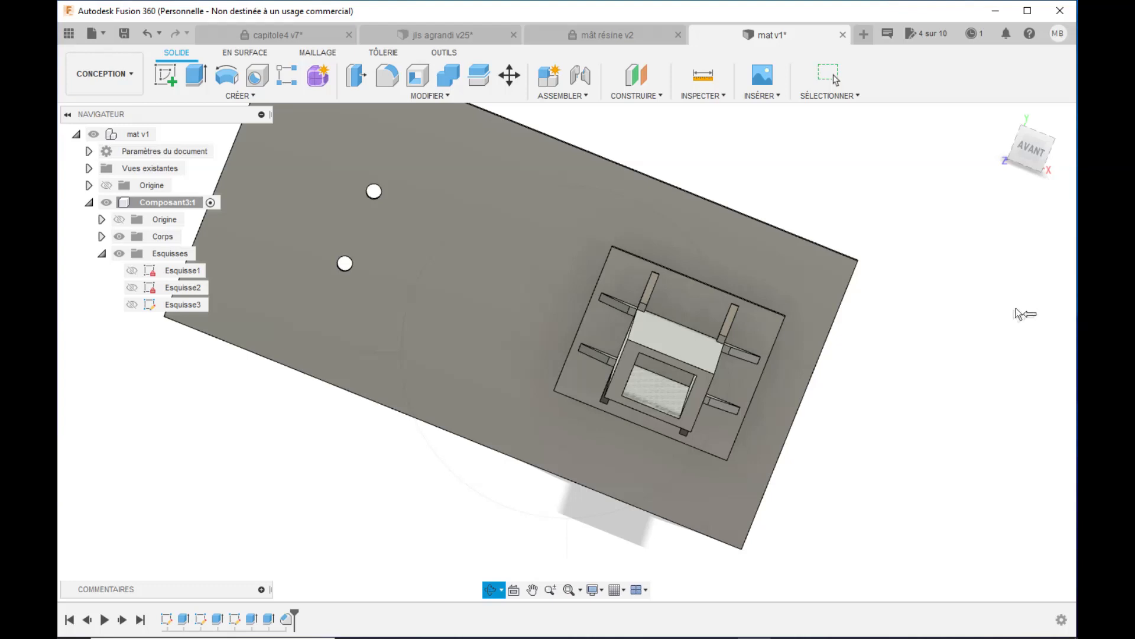
key(Escape)
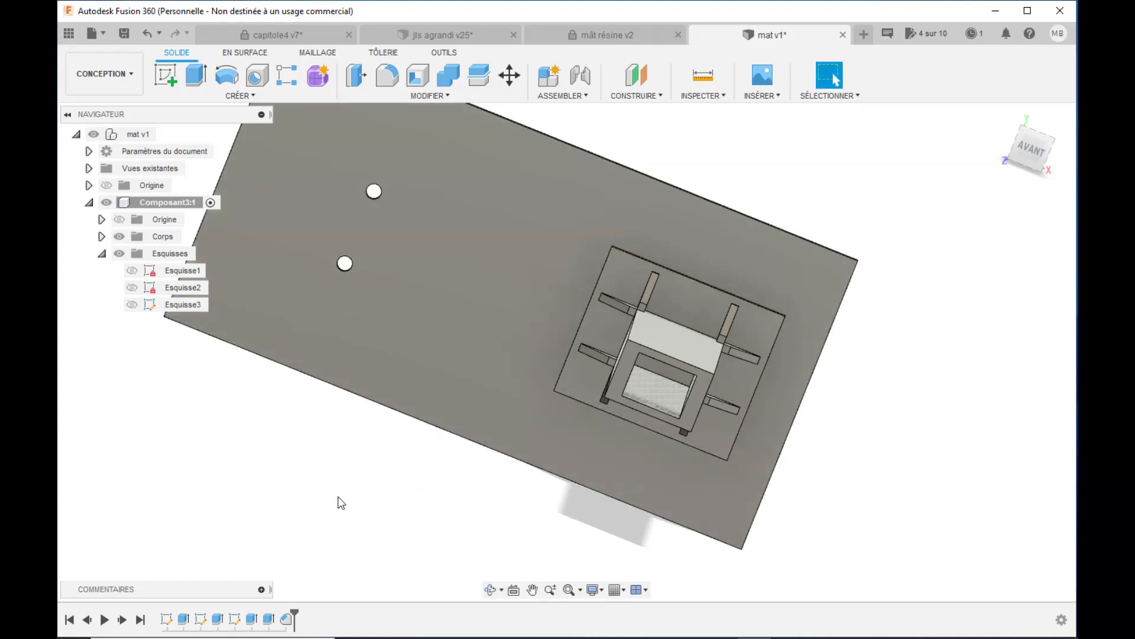
click(130, 305)
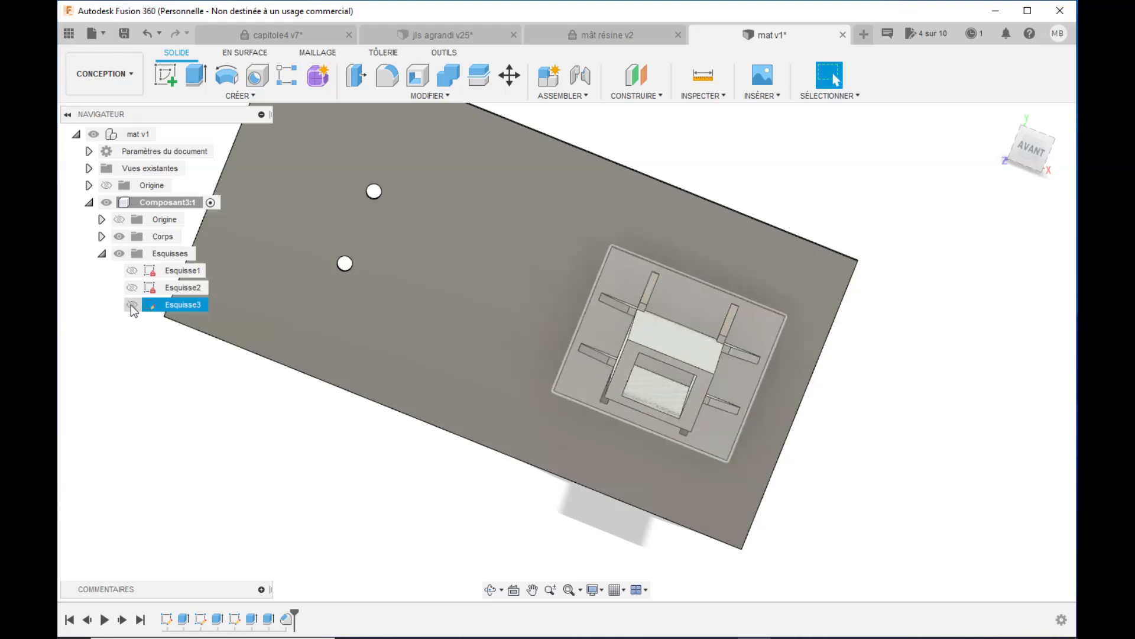
click(131, 304)
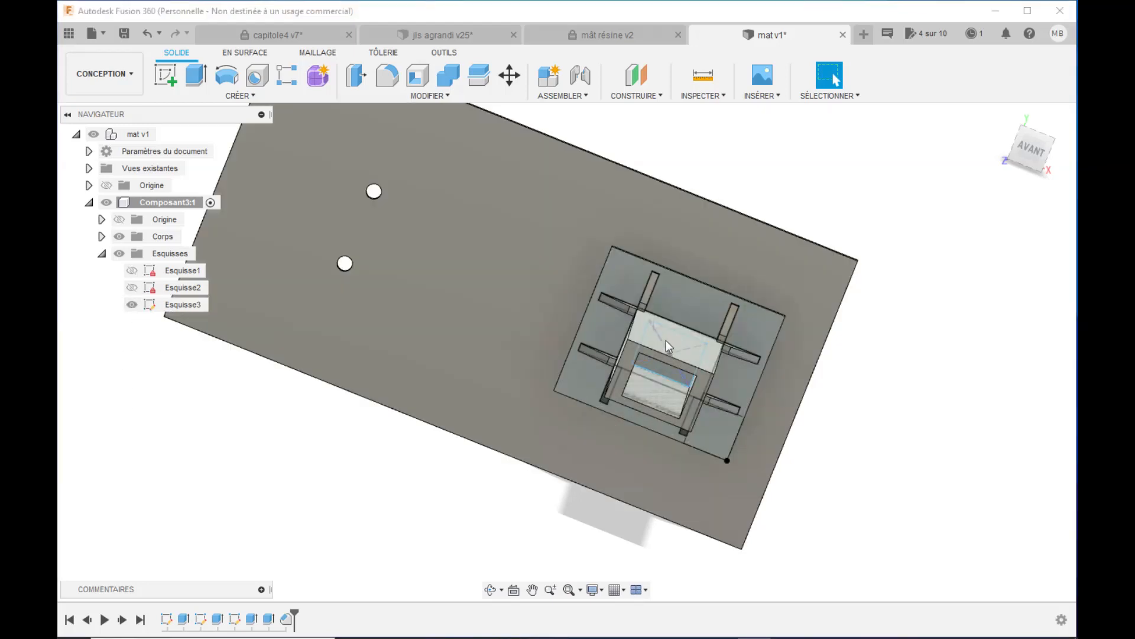
scroll(653, 311, up, 5)
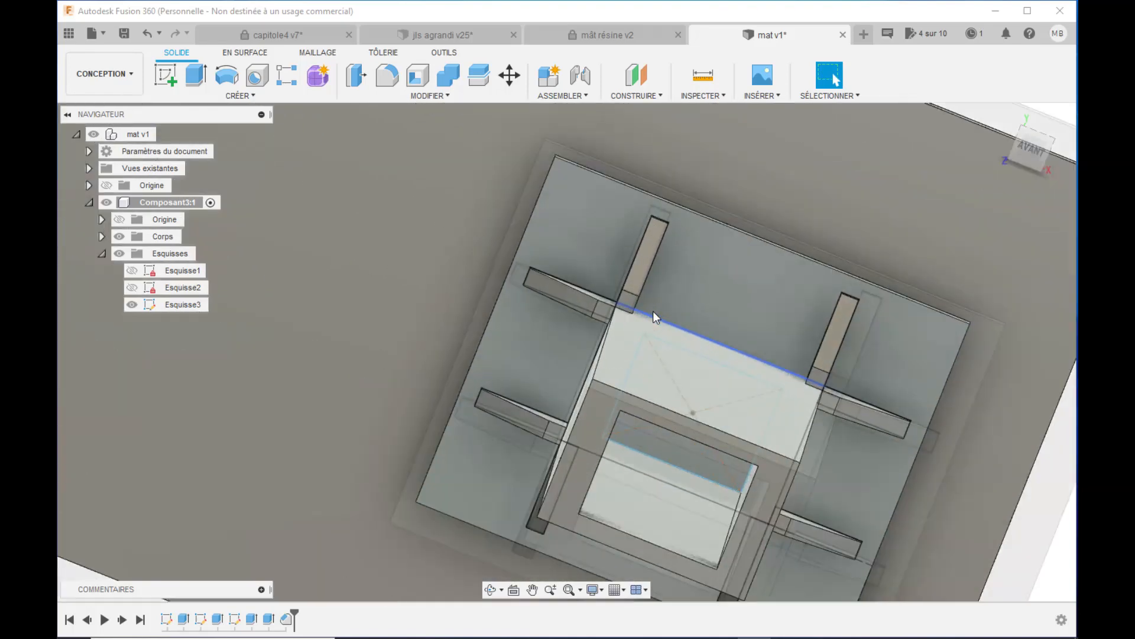
scroll(653, 311, up, 1)
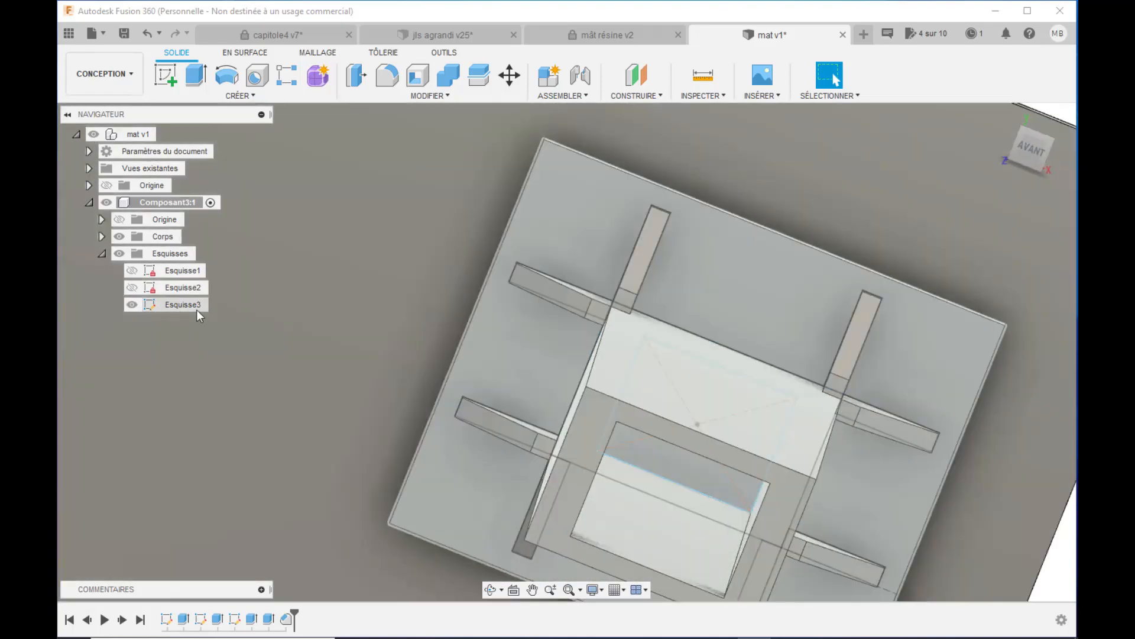
right_click(193, 306)
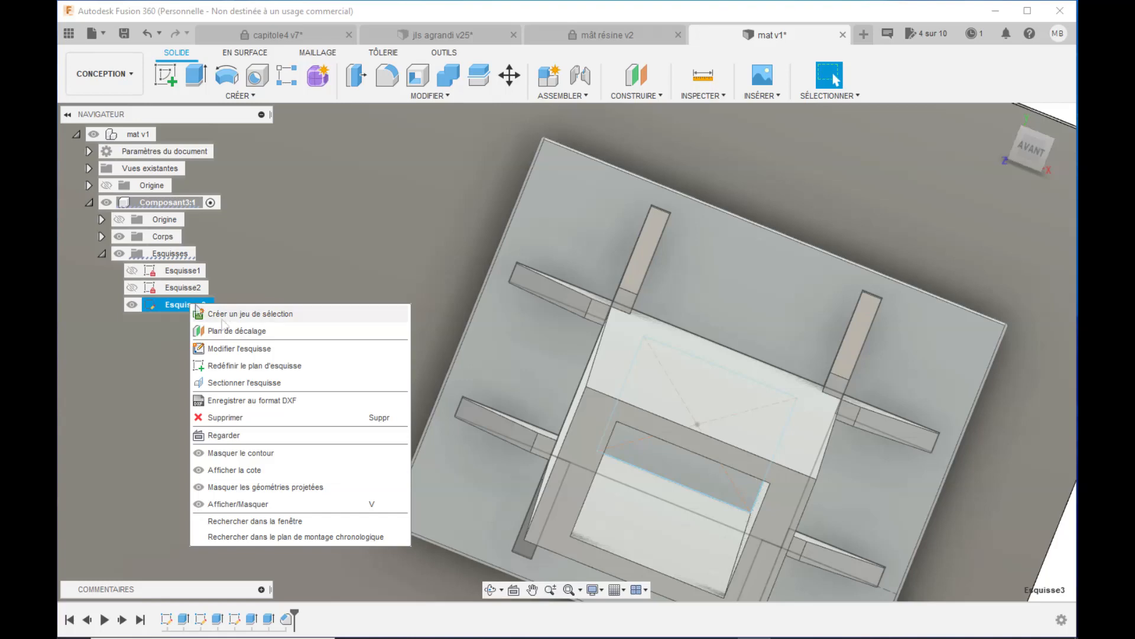
click(250, 350)
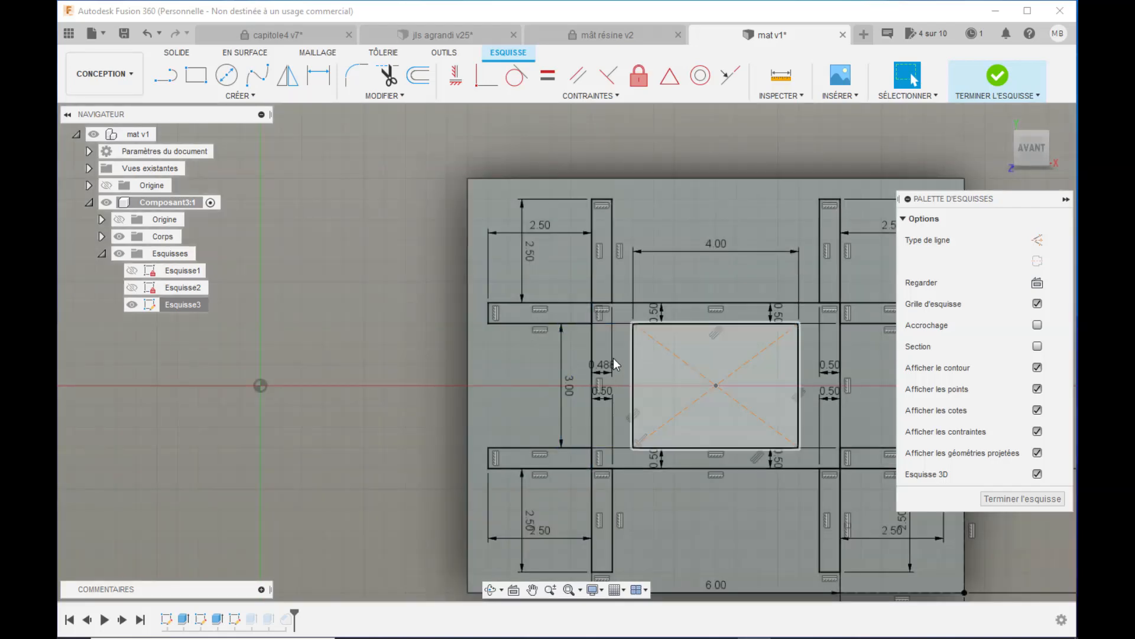
- Set the 0.488 mm gusset thickness dimension beside the central rectangle to 0.5 mm
scroll(606, 373, down, 2)
scroll(606, 372, up, 5)
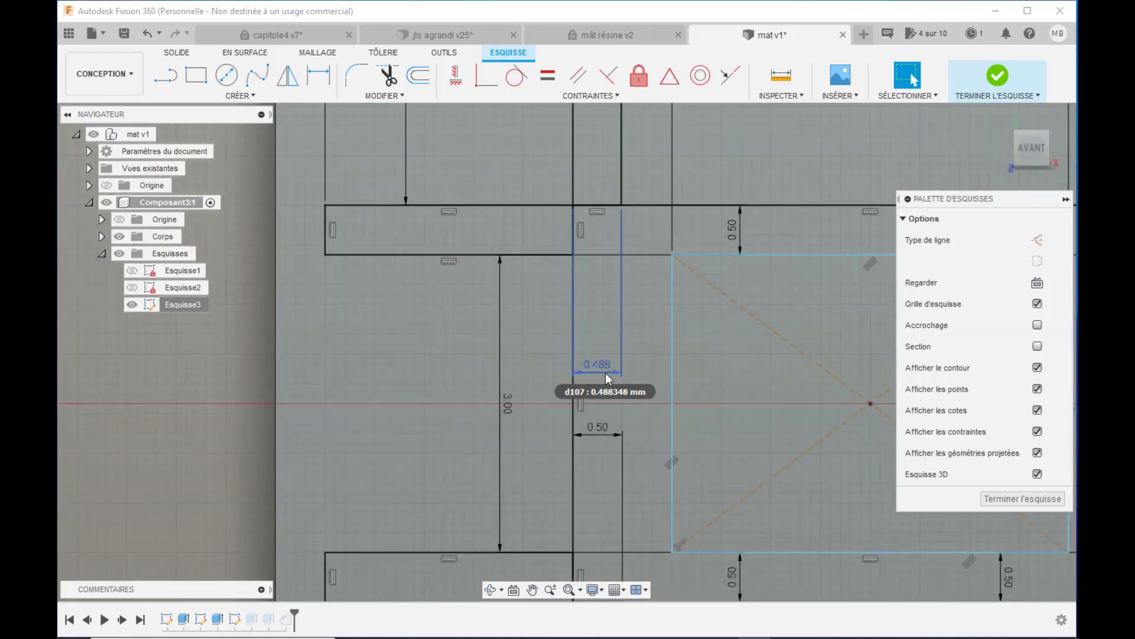
scroll(606, 372, down, 4)
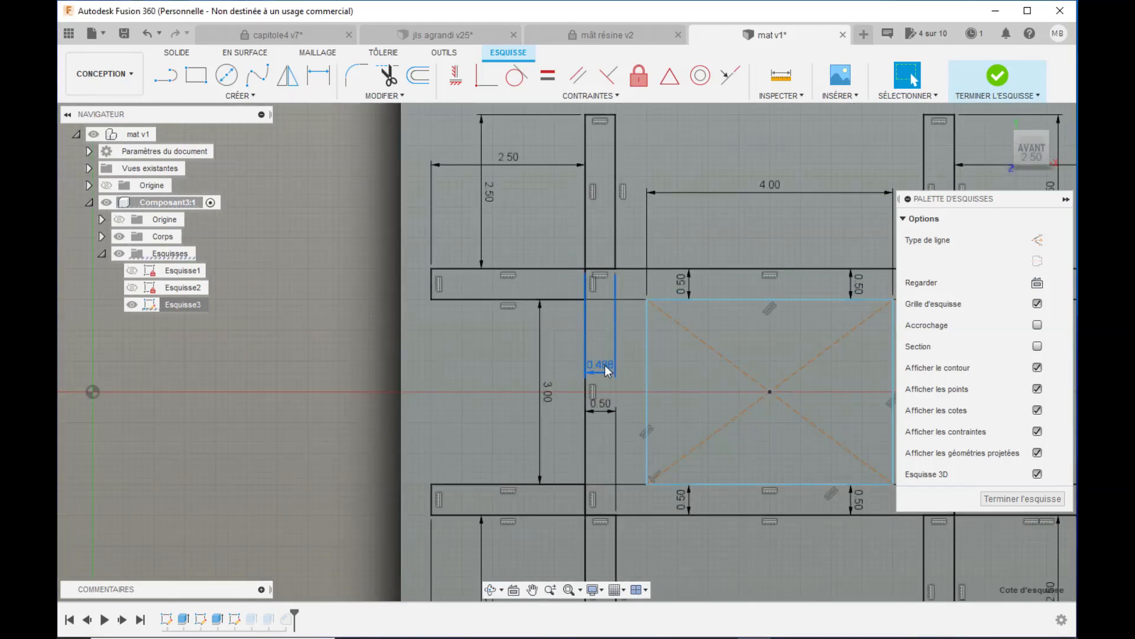
double_click(606, 369)
text(0.5)
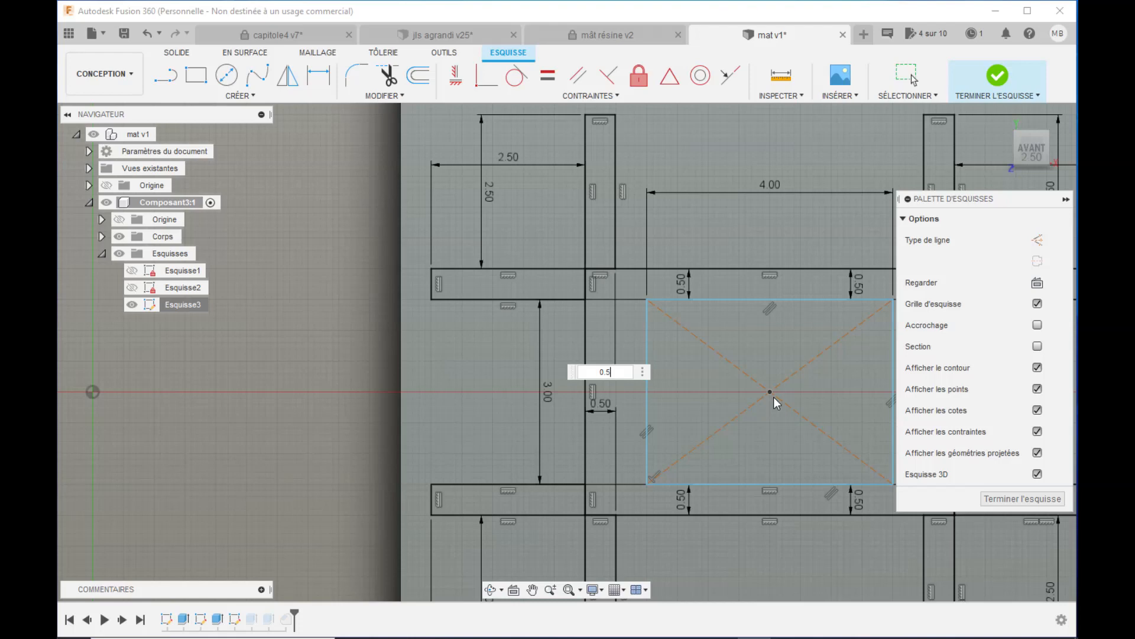
key(Return)
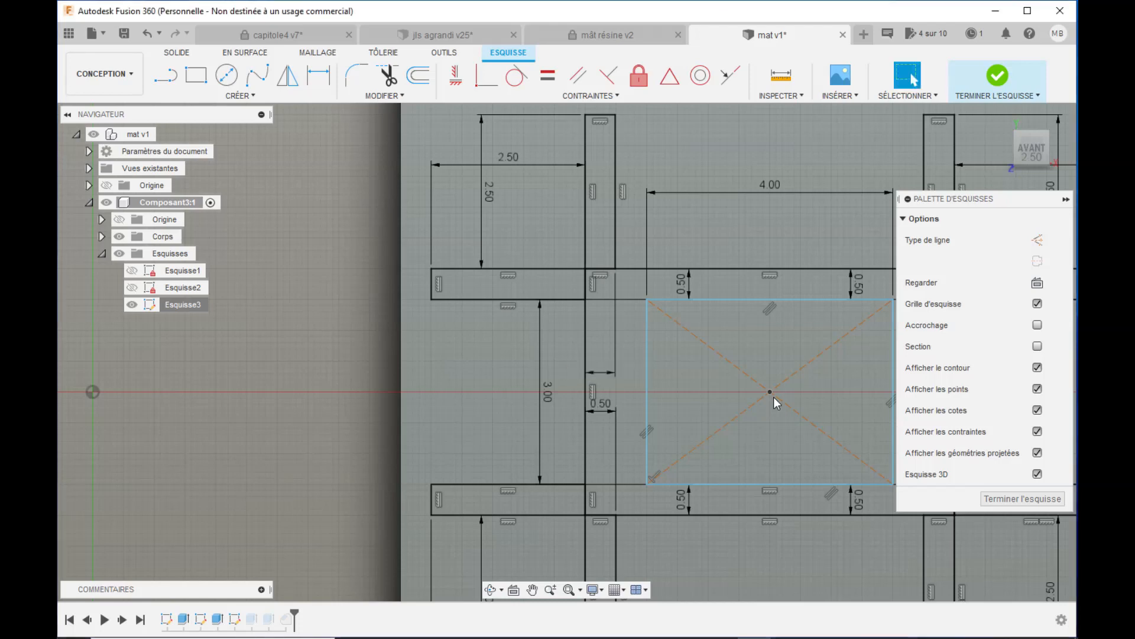
key(Escape)
scroll(774, 397, down, 5)
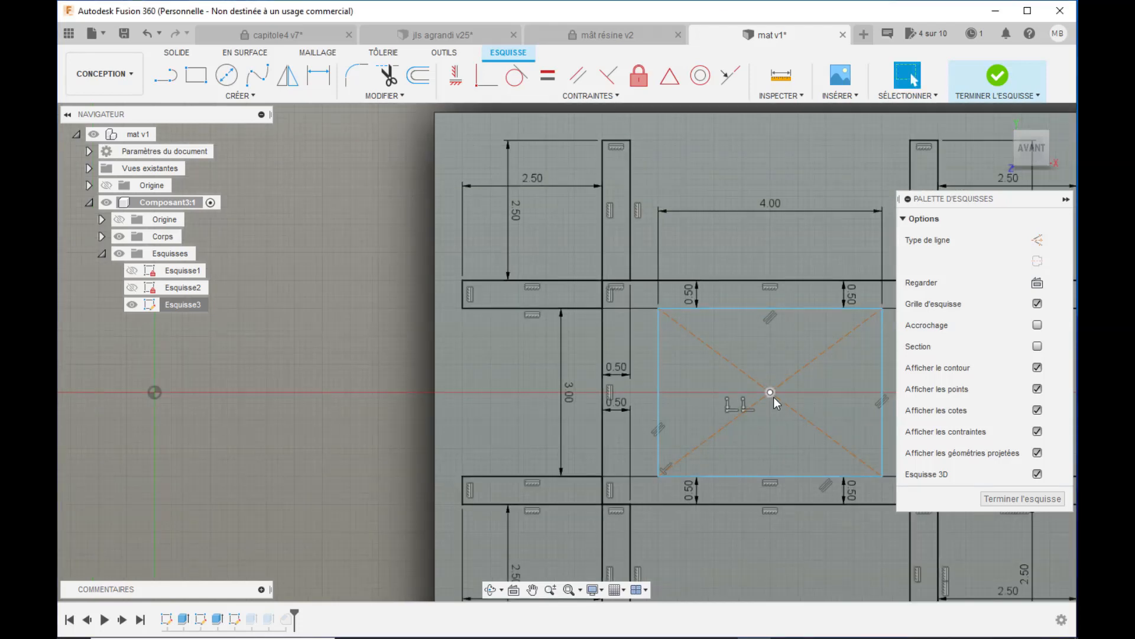
scroll(351, 269, down, 3)
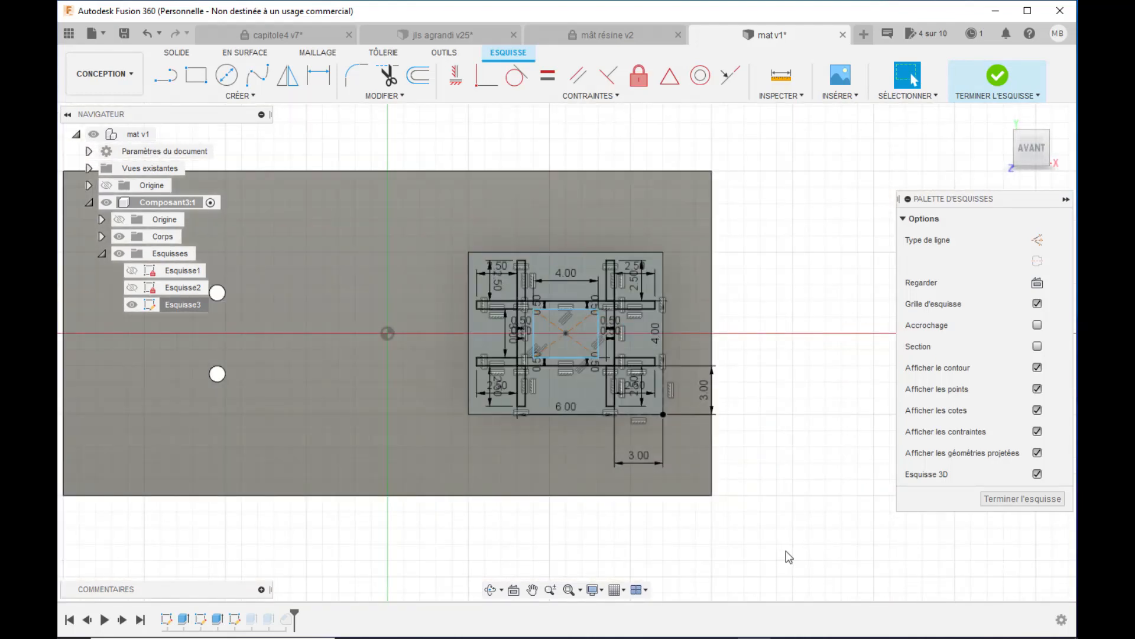
- Check the reference mast in the document mât résine v2, then return to mat v1 and finish the sketch
click(633, 35)
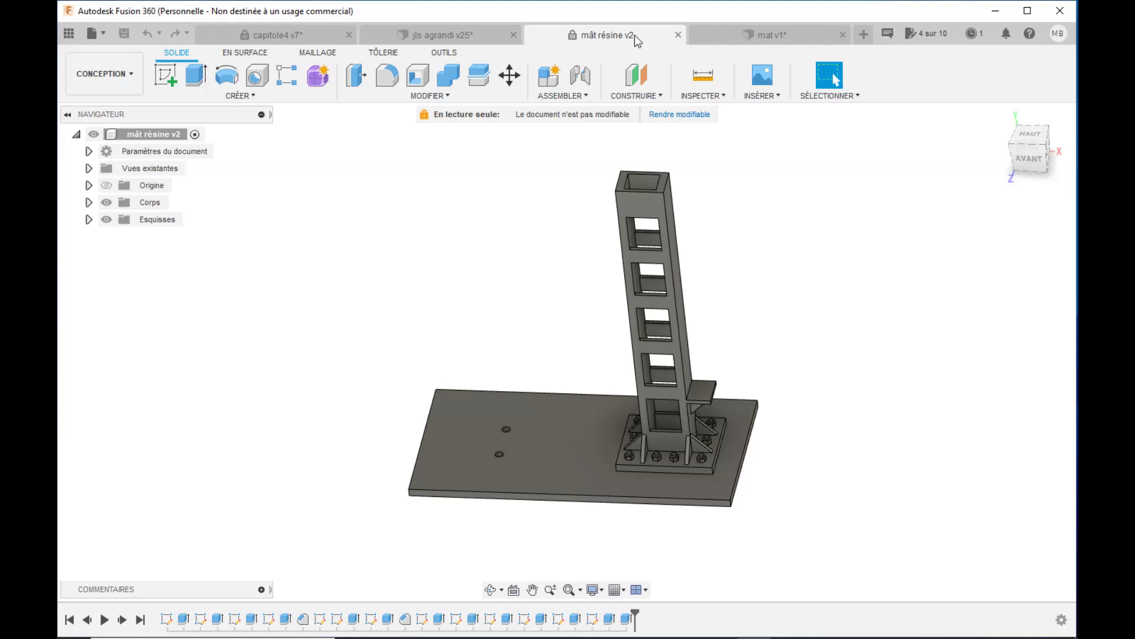
click(779, 34)
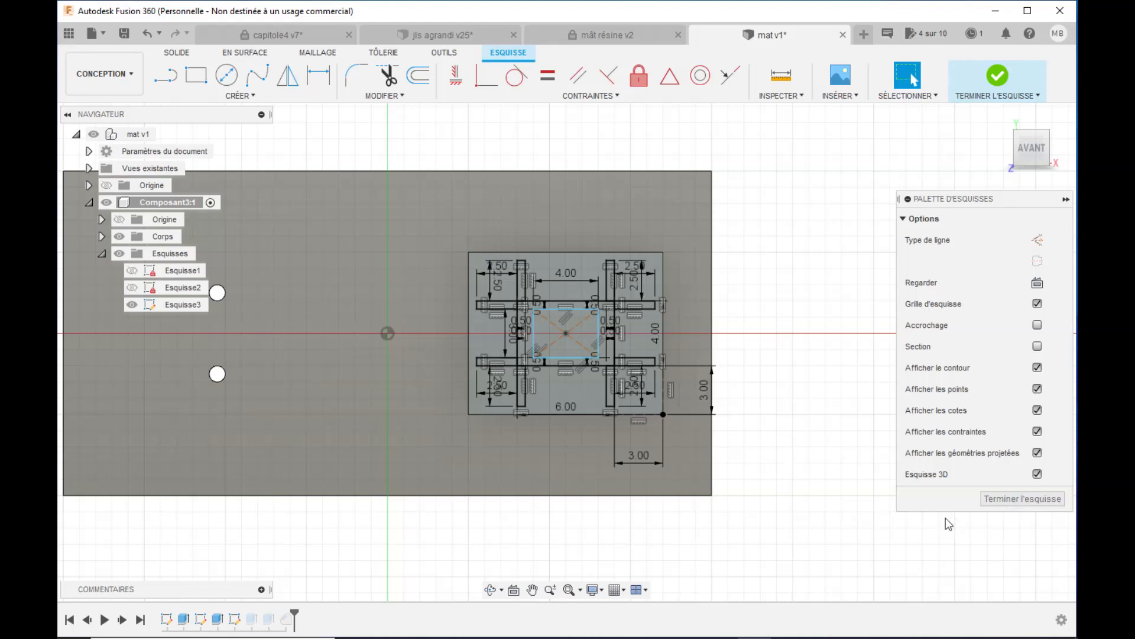
click(1023, 498)
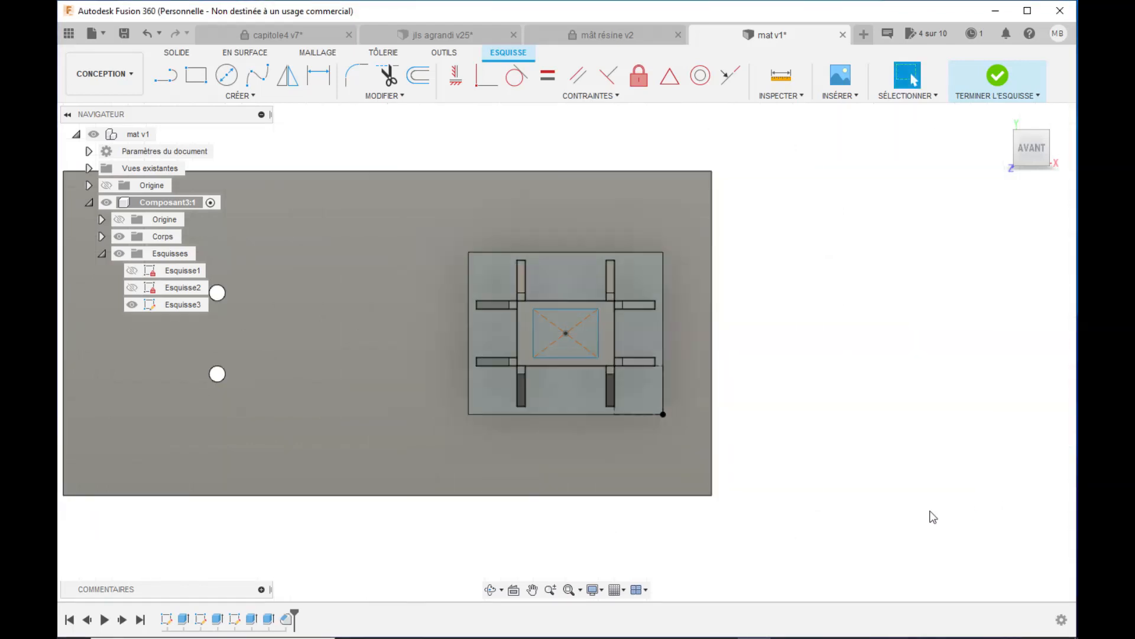
- Create a new sketch on the mast's long side face and view it squarely from the BAS side
click(492, 590)
drag(583, 442, 583, 355)
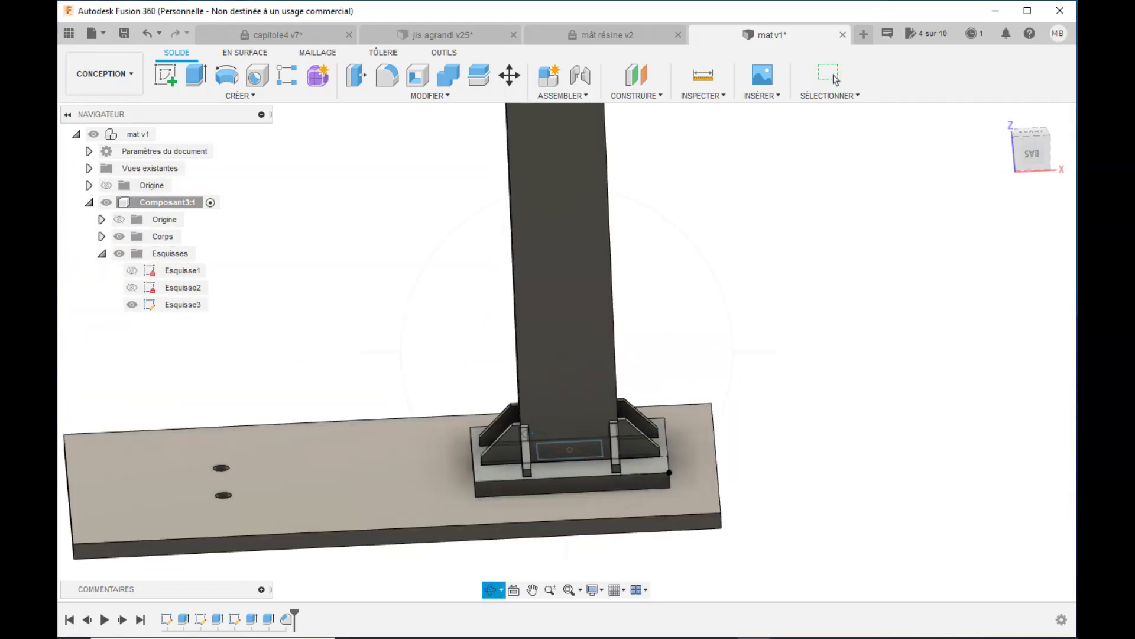
scroll(806, 337, down, 5)
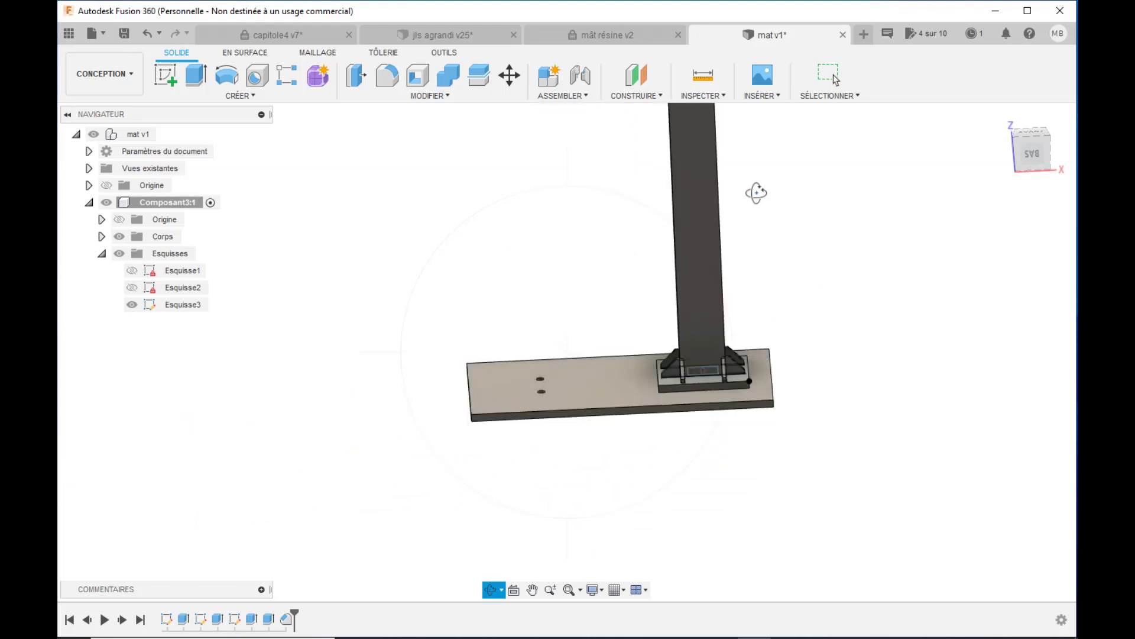
right_click(755, 201)
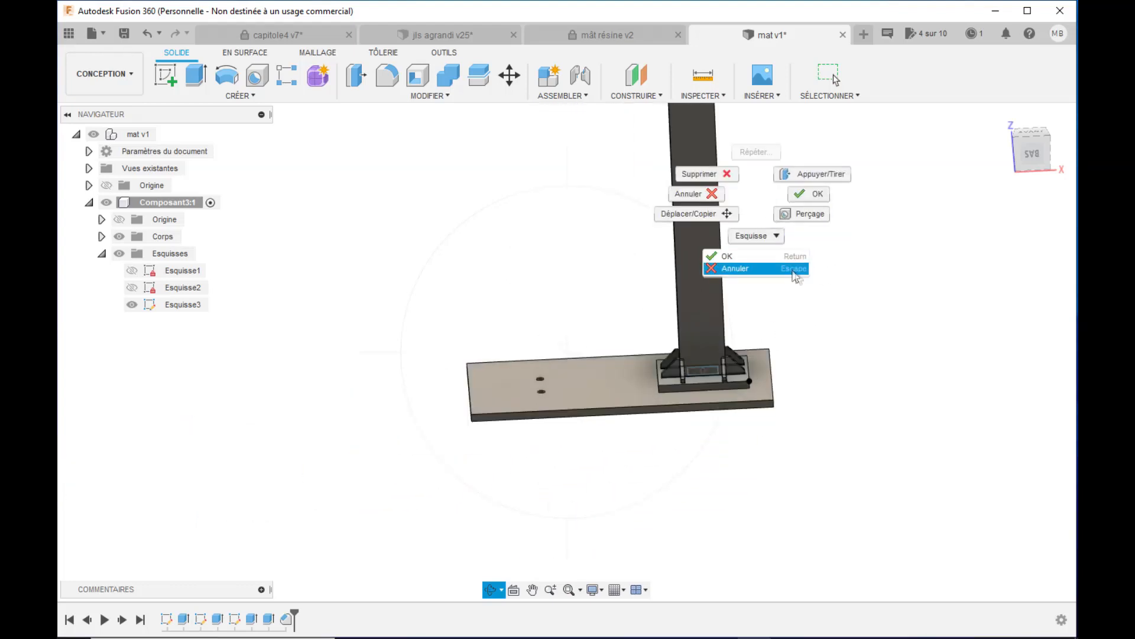
click(798, 195)
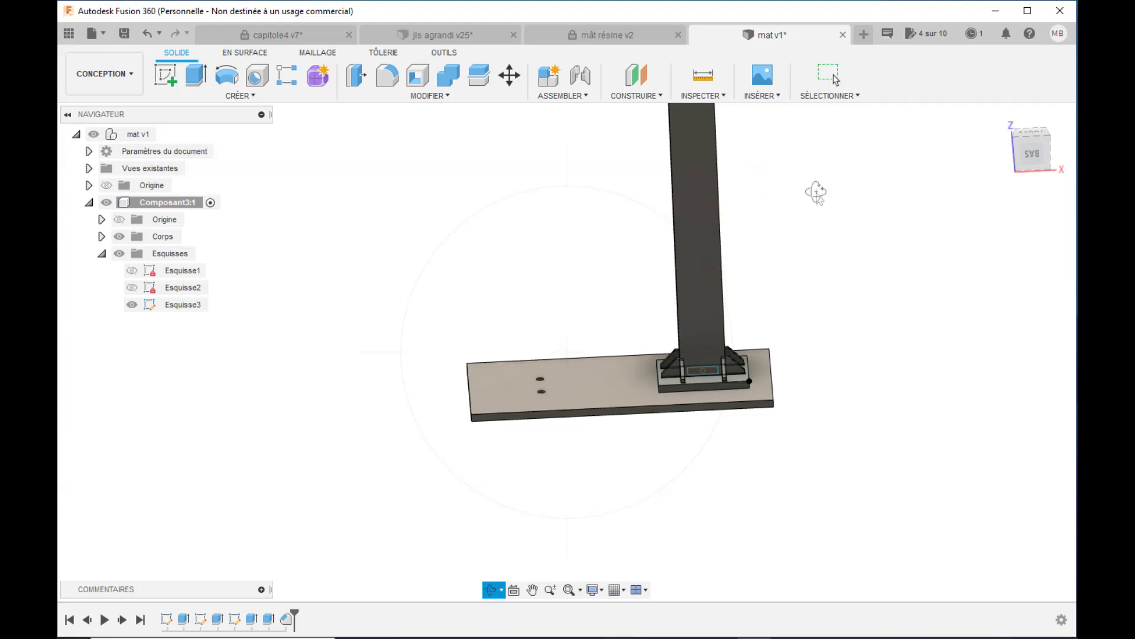
scroll(538, 295, down, 3)
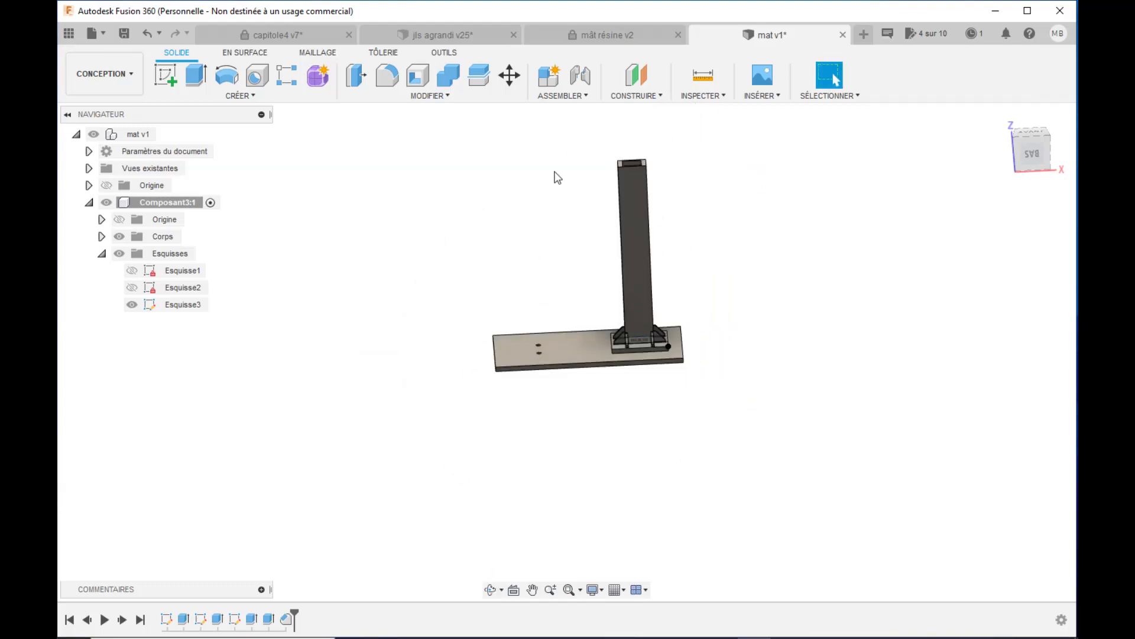
scroll(593, 147, up, 4)
scroll(650, 331, up, 2)
scroll(757, 324, down, 3)
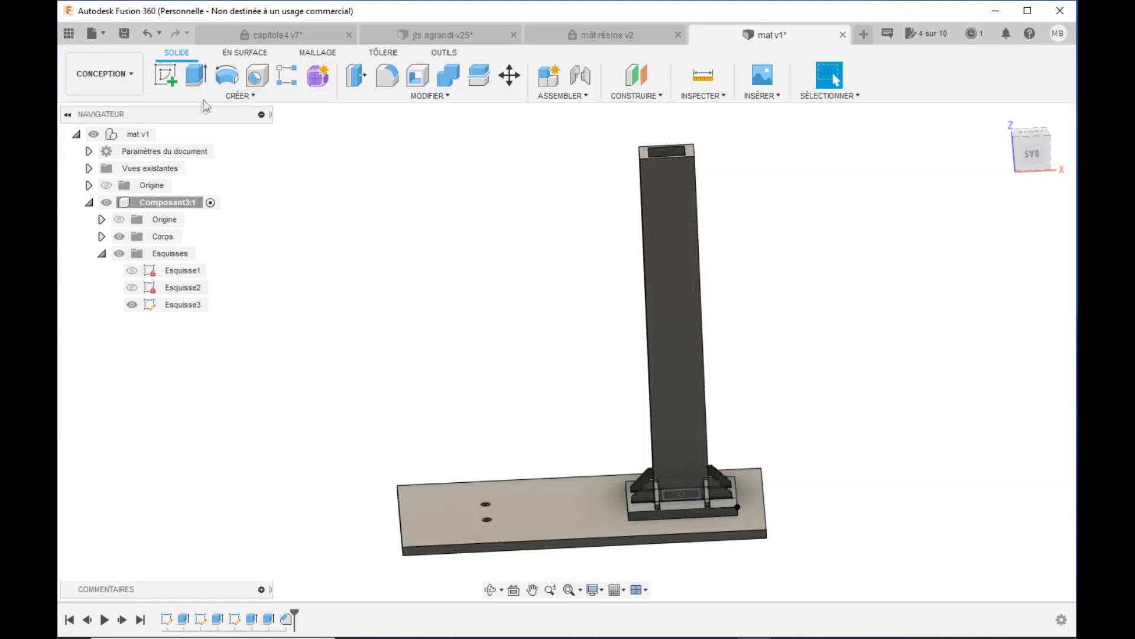
click(239, 97)
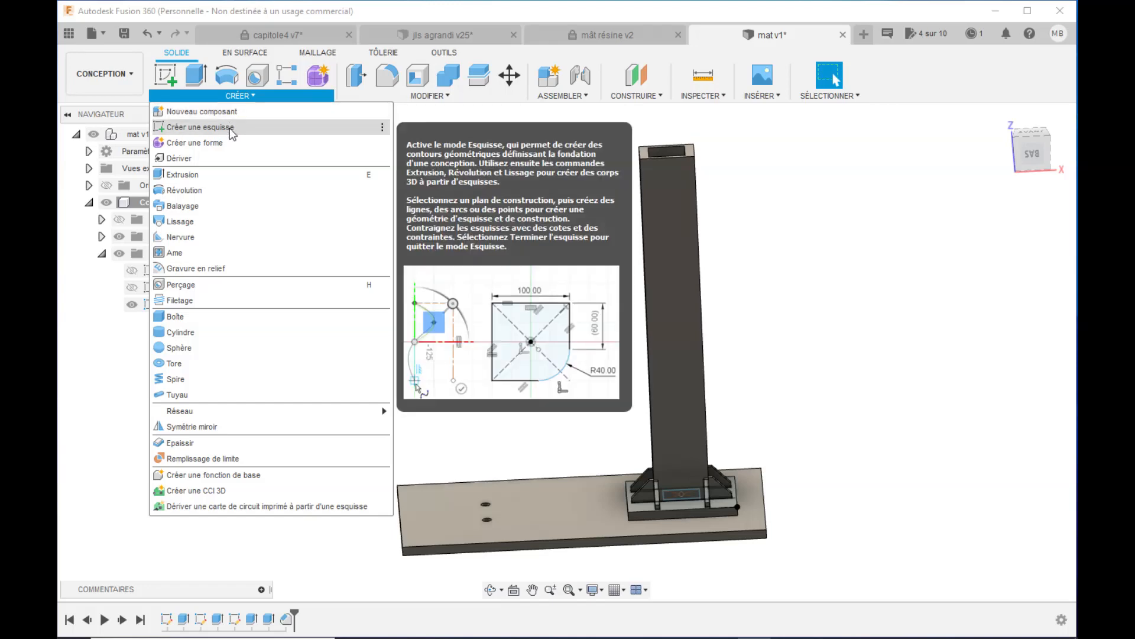
click(233, 127)
click(695, 365)
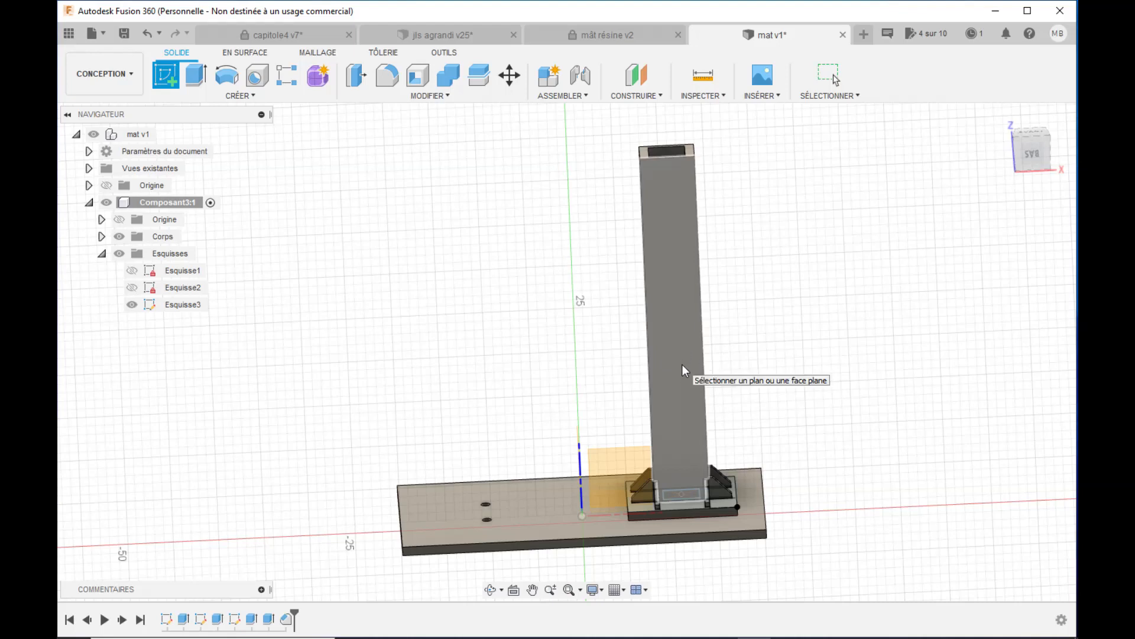
click(683, 364)
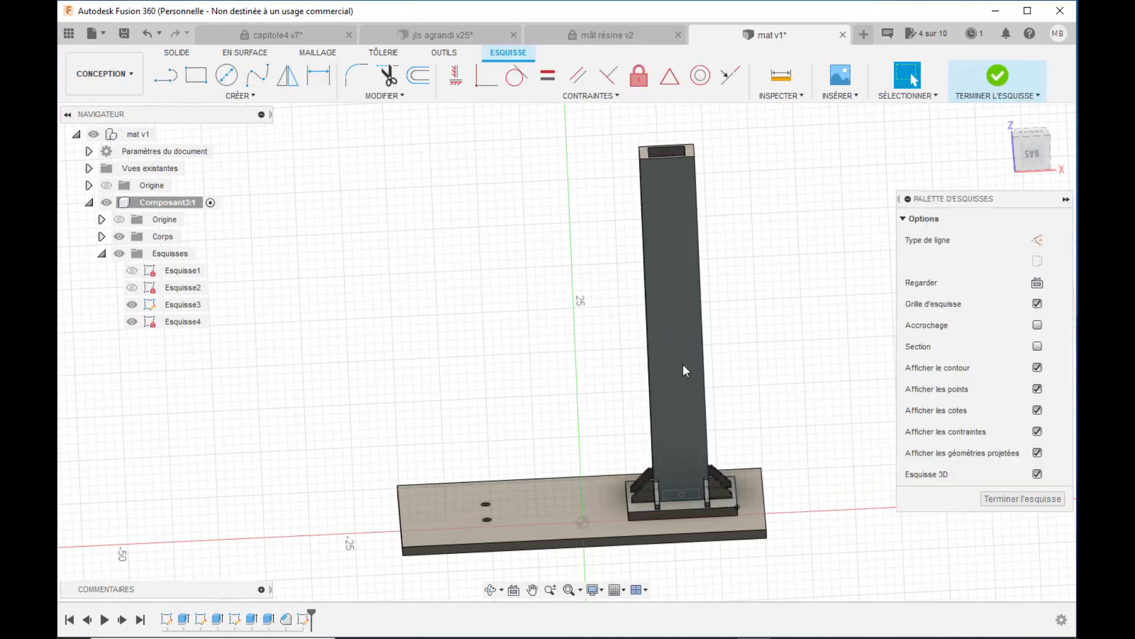
click(1035, 156)
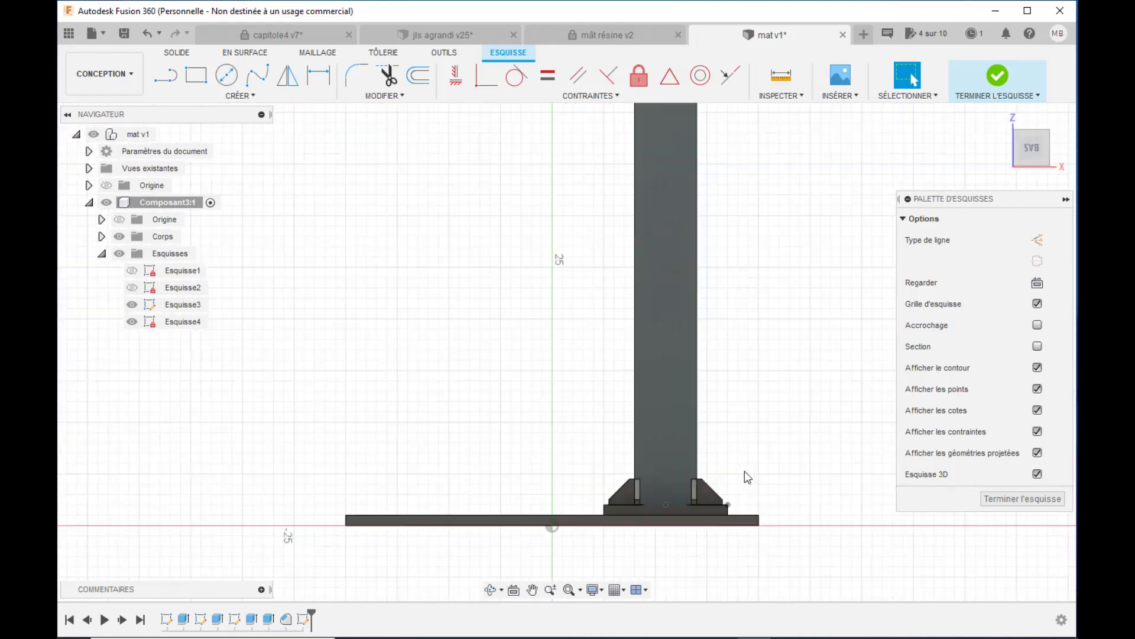
scroll(701, 502, up, 6)
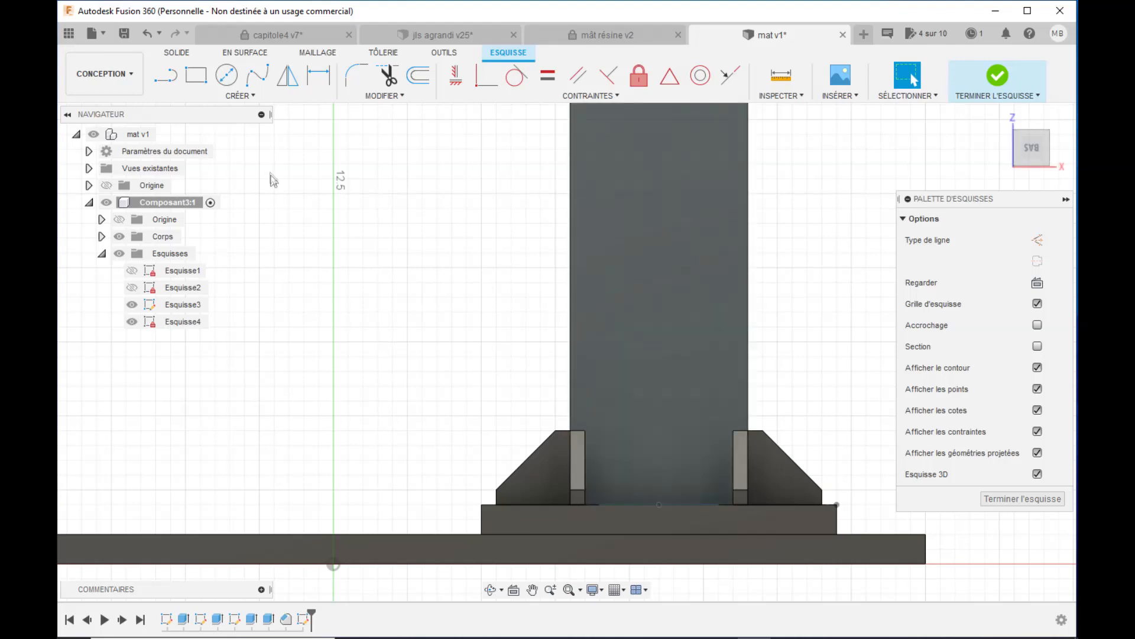
- Draw a construction rectangle across the mast's full width, from the top of its base plate up 2.5 mm to the gusset tops
click(194, 77)
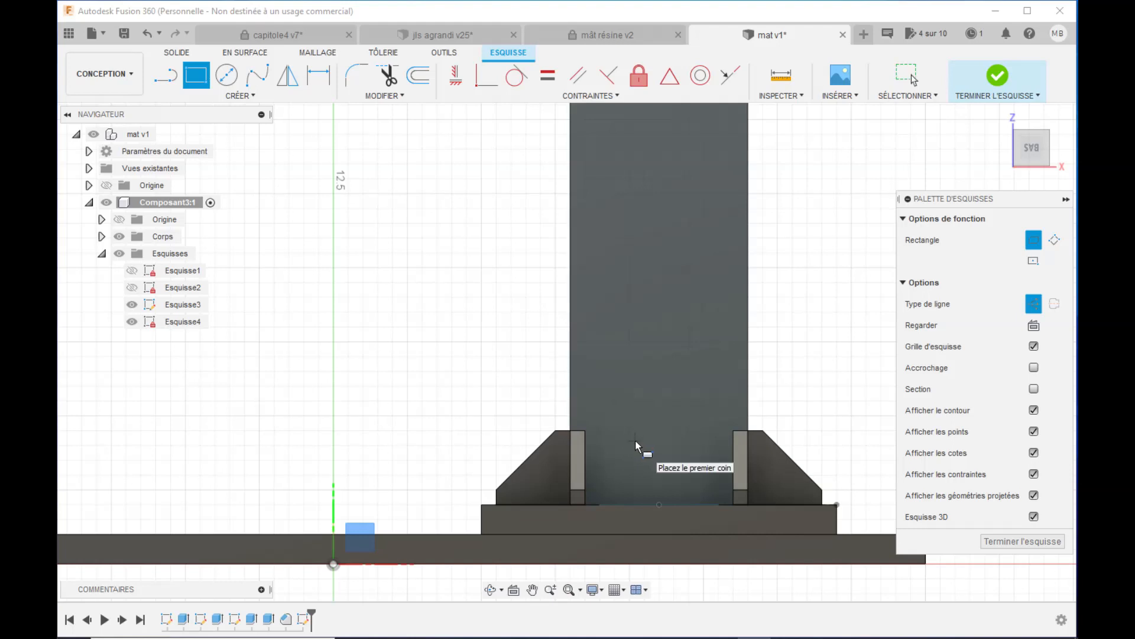
click(747, 504)
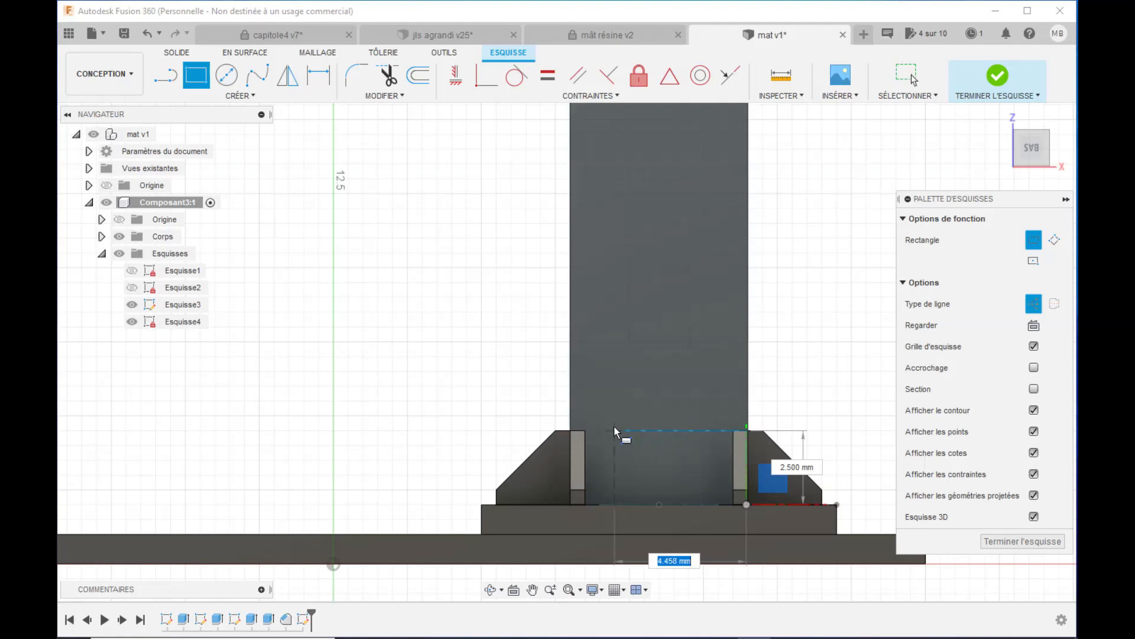
click(572, 430)
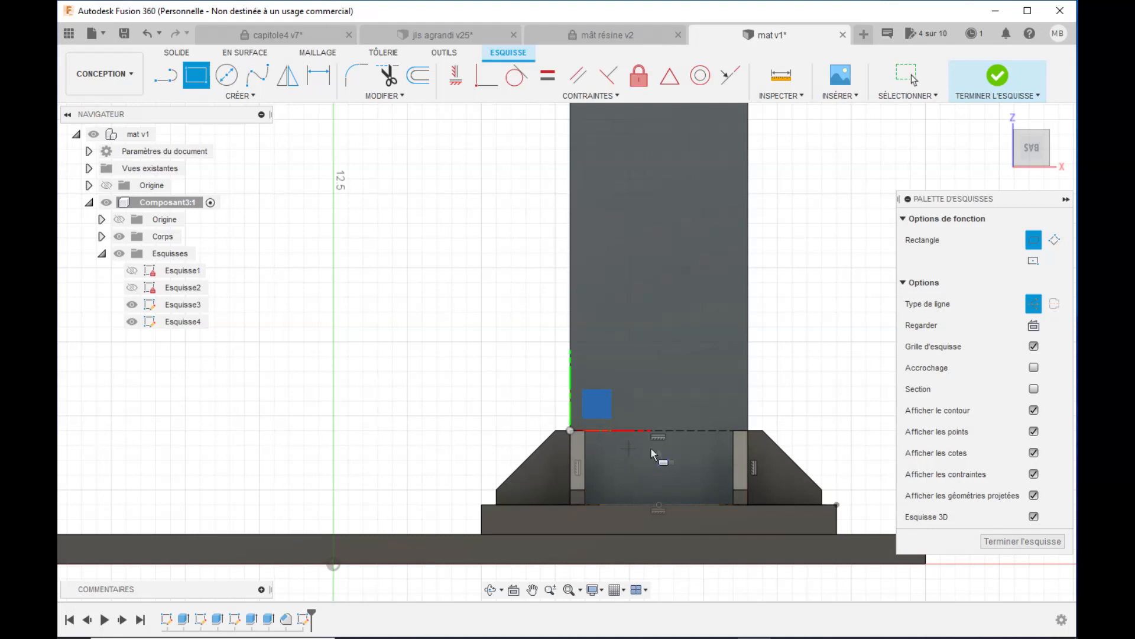
- Draw a rectangle 1 mm wide and 5 mm high inside the mast's right edge, rising from the construction rectangle's upper right corner
click(747, 431)
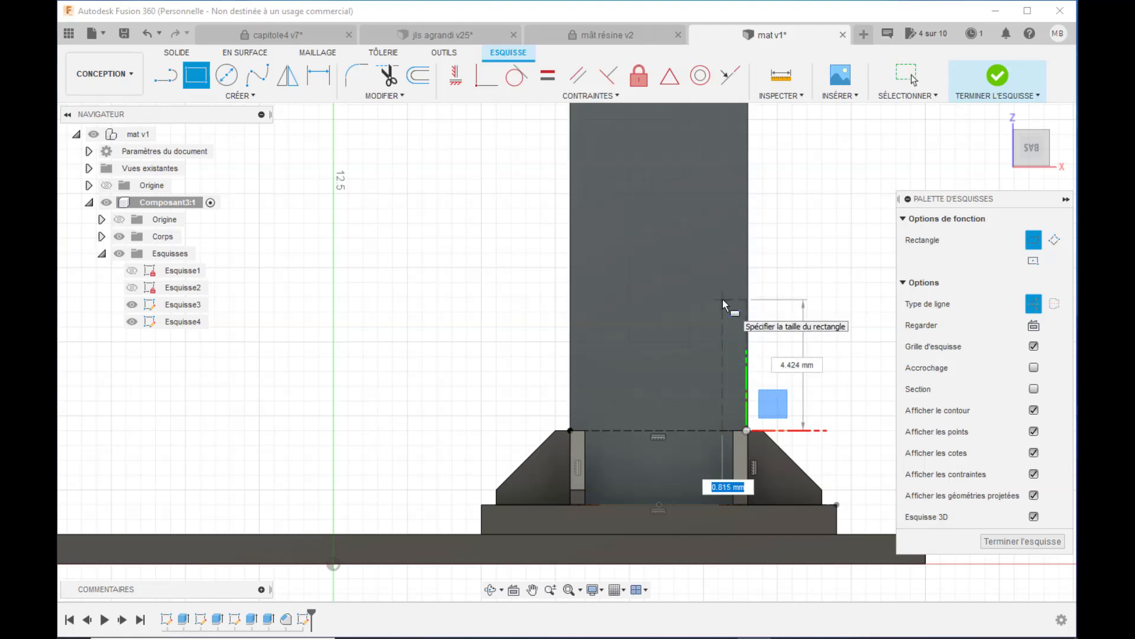
text(1)
key(Tab)
text(5)
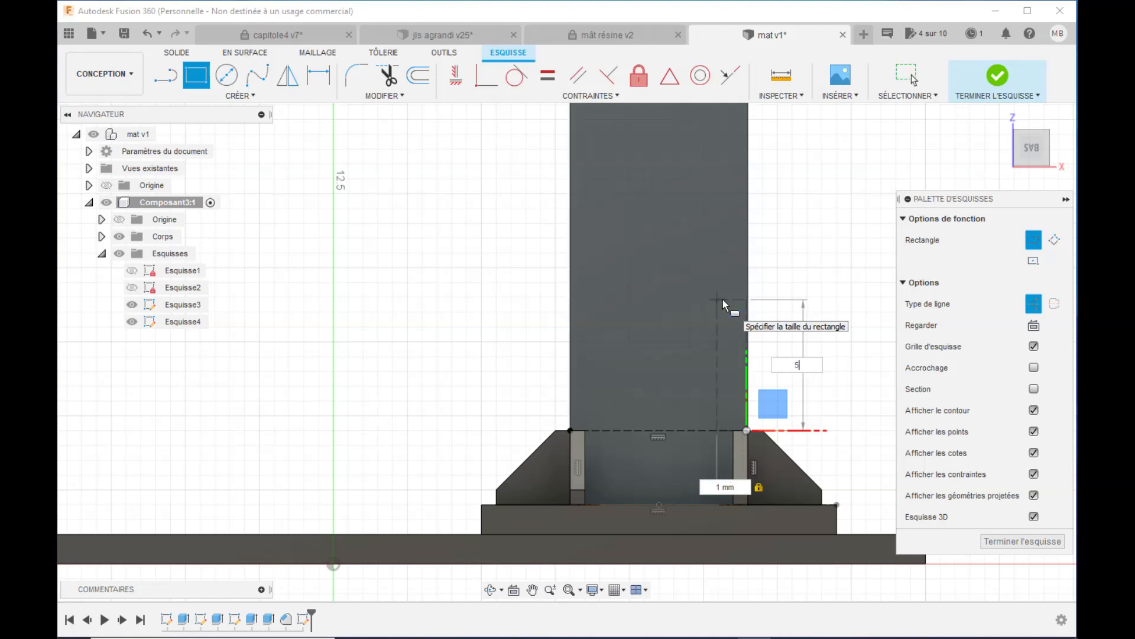
key(Return)
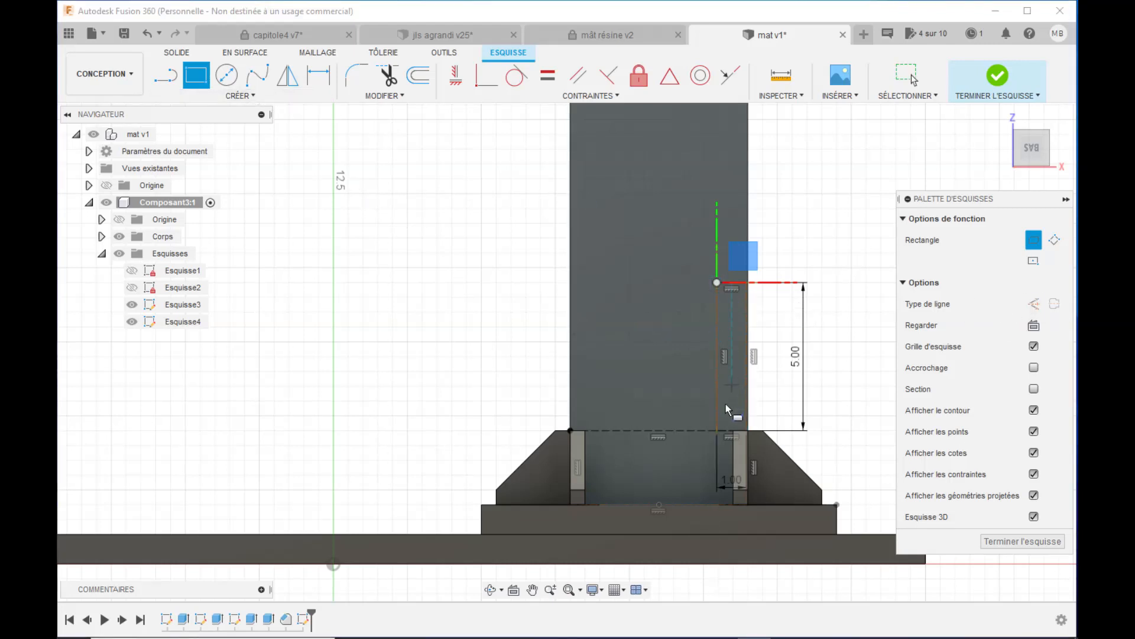
- Draw the first window rectangle, 4 mm wide and 5 mm high, directly beside the 1 mm strip above the construction rectangle
click(716, 431)
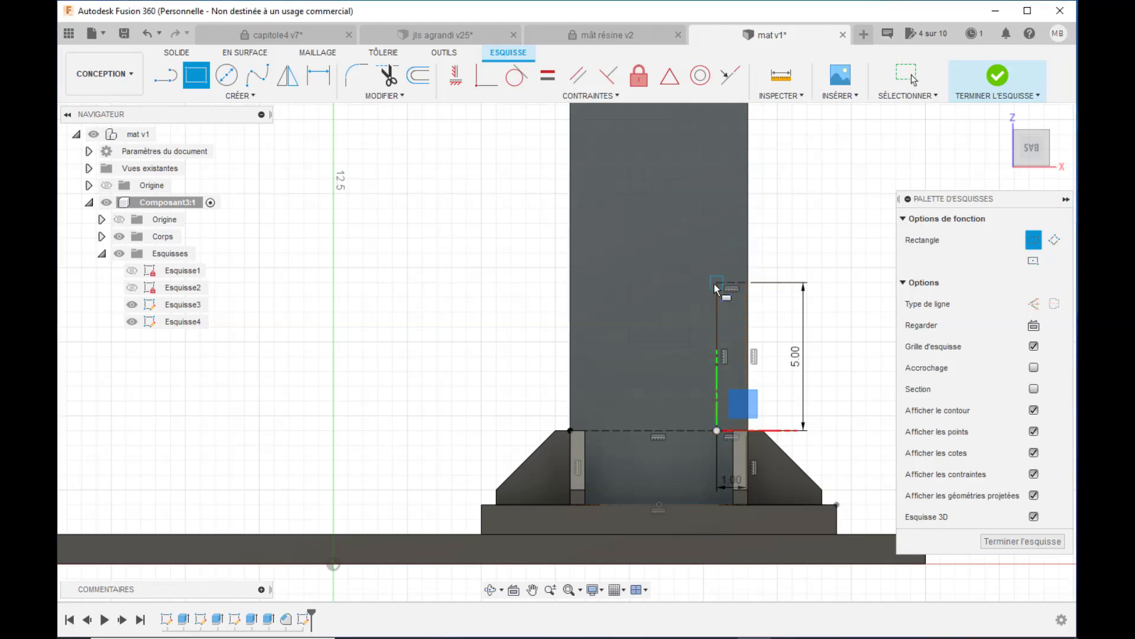
key(Tab)
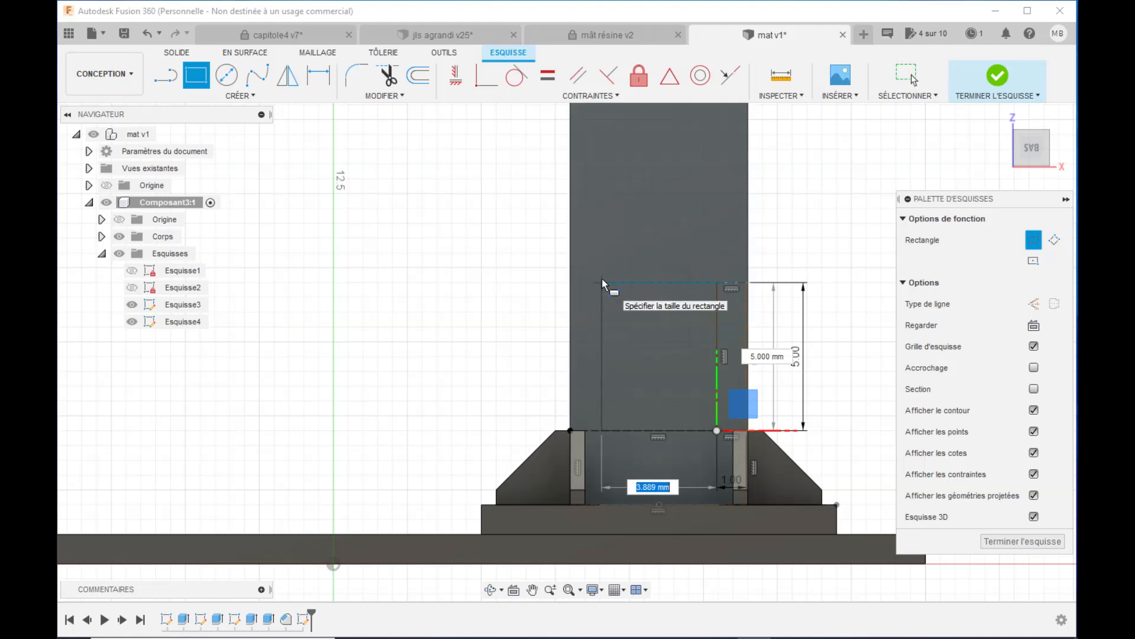
text(4)
key(Tab)
text(5)
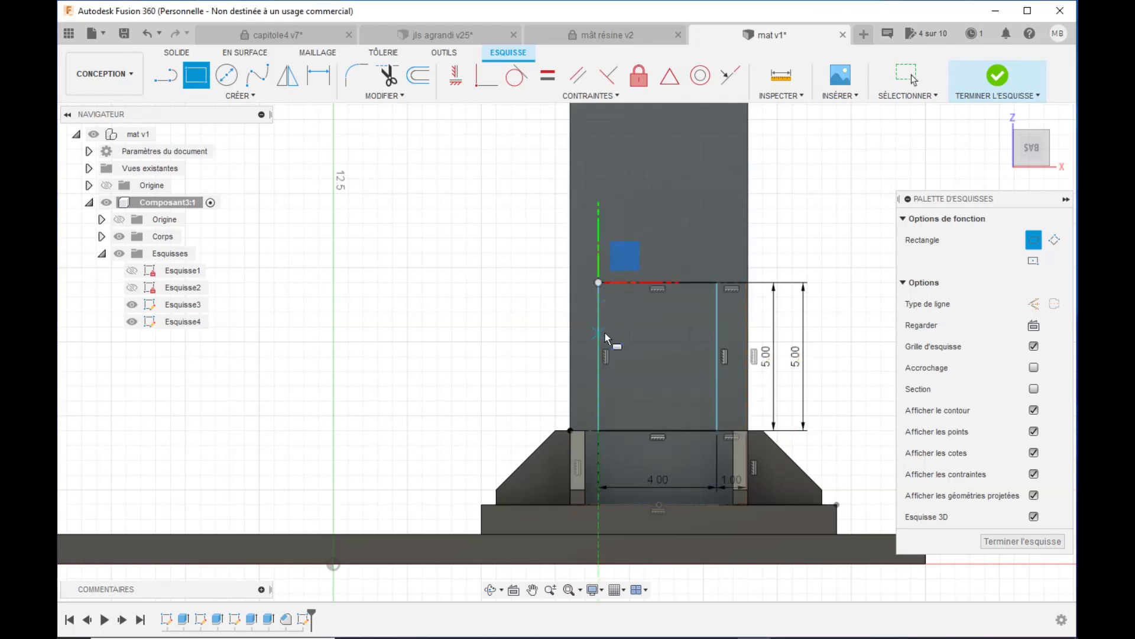
- Draw a spacer rectangle 2 mm high on top of the first window, matching its 4 mm width
click(717, 283)
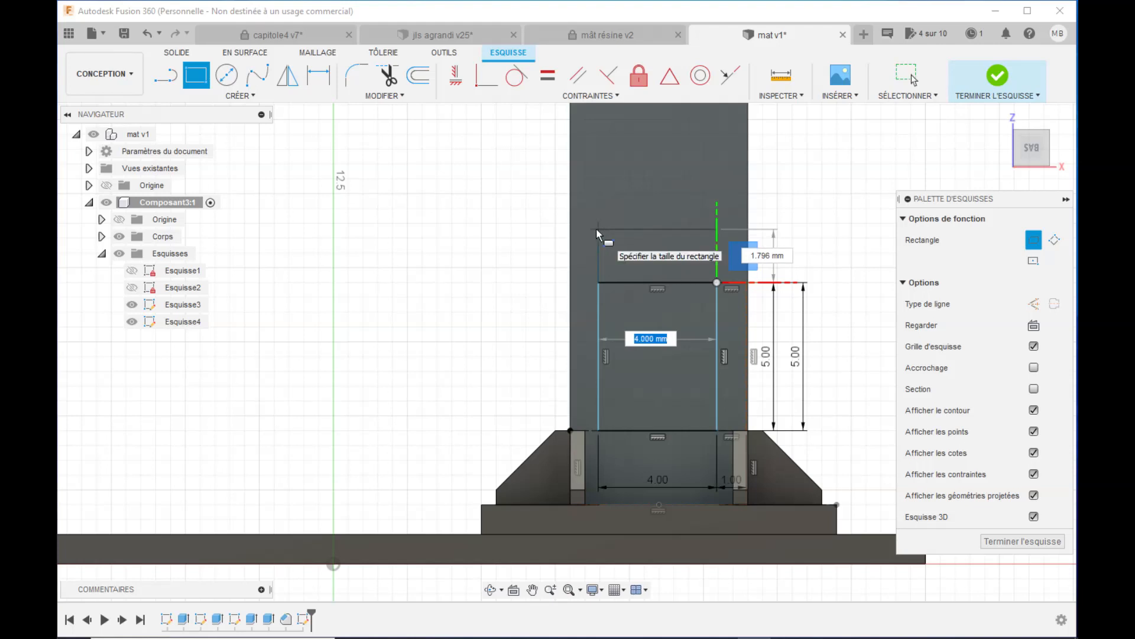
key(Tab)
text(2)
key(Return)
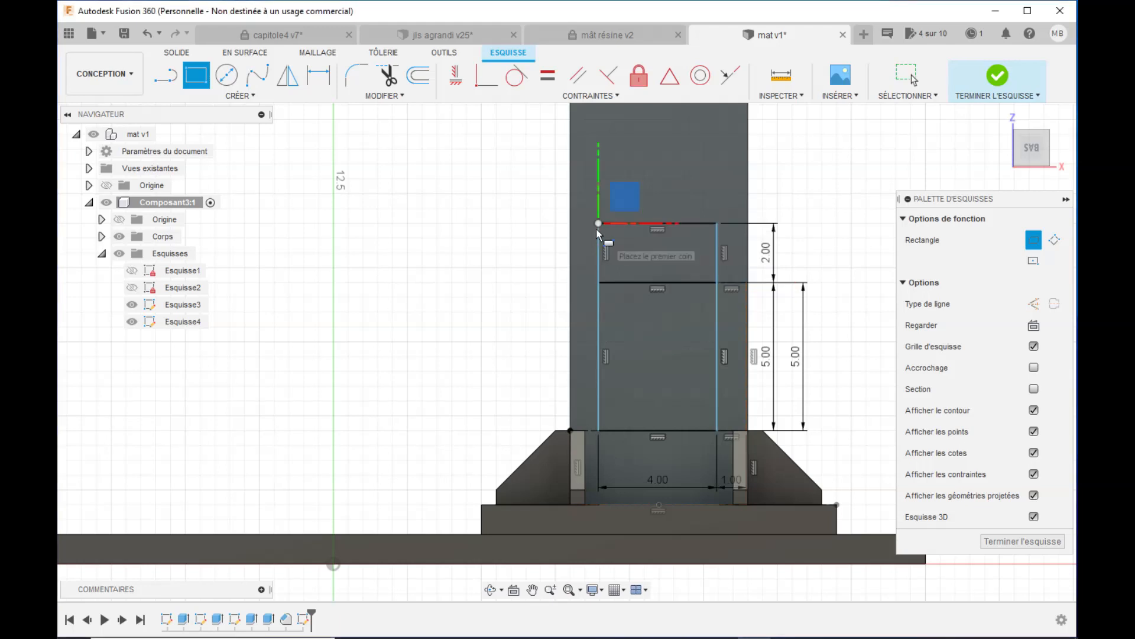
- Draw the second window rectangle, 4 mm wide and 5 mm high, on top of the first 2 mm spacer
click(717, 224)
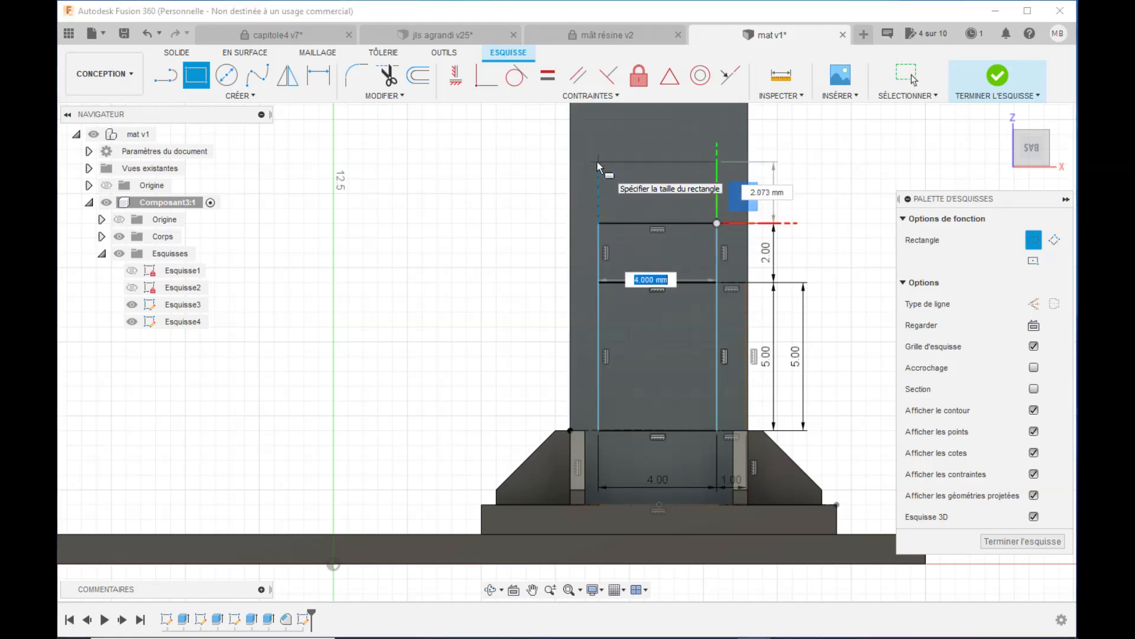
key(Tab)
text(5)
key(Return)
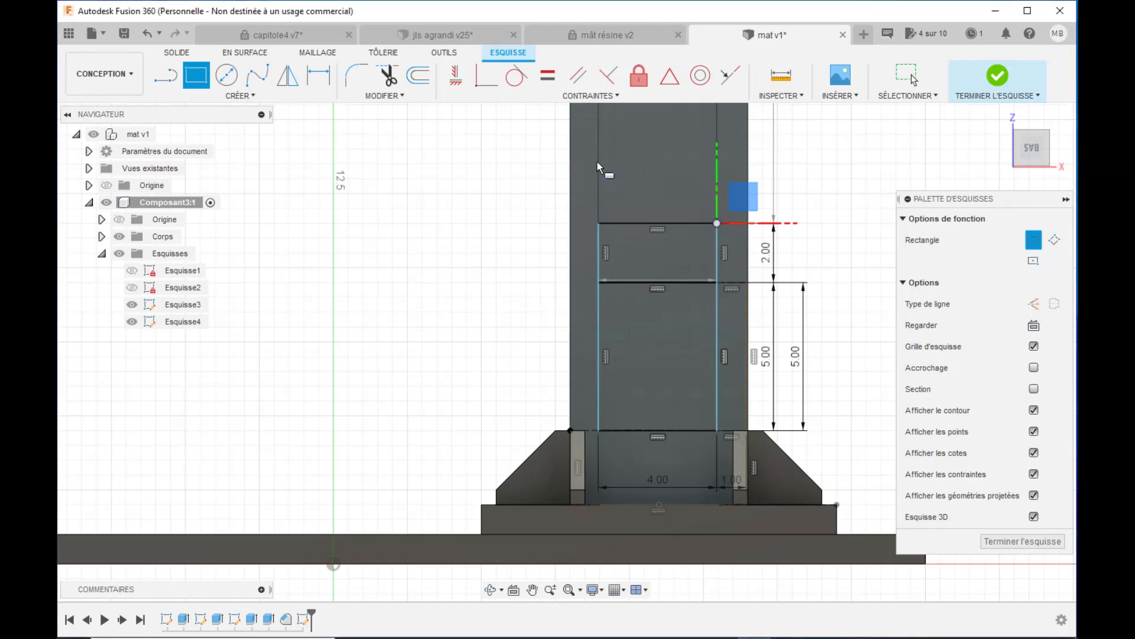
- Add a second spacer rectangle, 4 mm wide and 2 mm high, above the second window
scroll(597, 161, down, 2)
scroll(562, 523, down, 5)
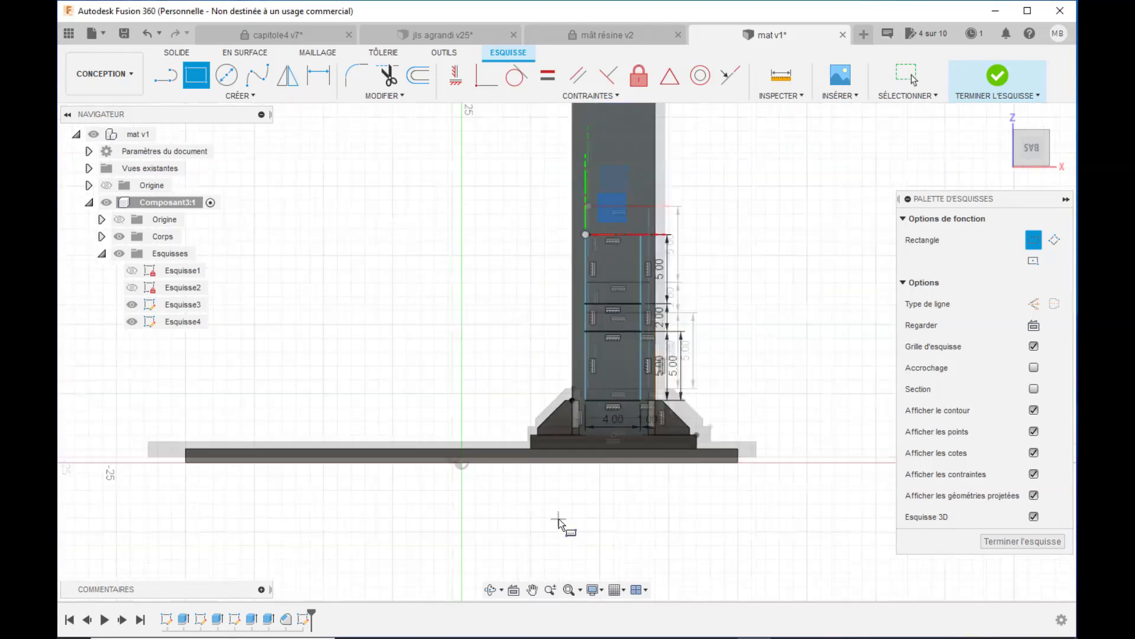
scroll(179, 533, down, 2)
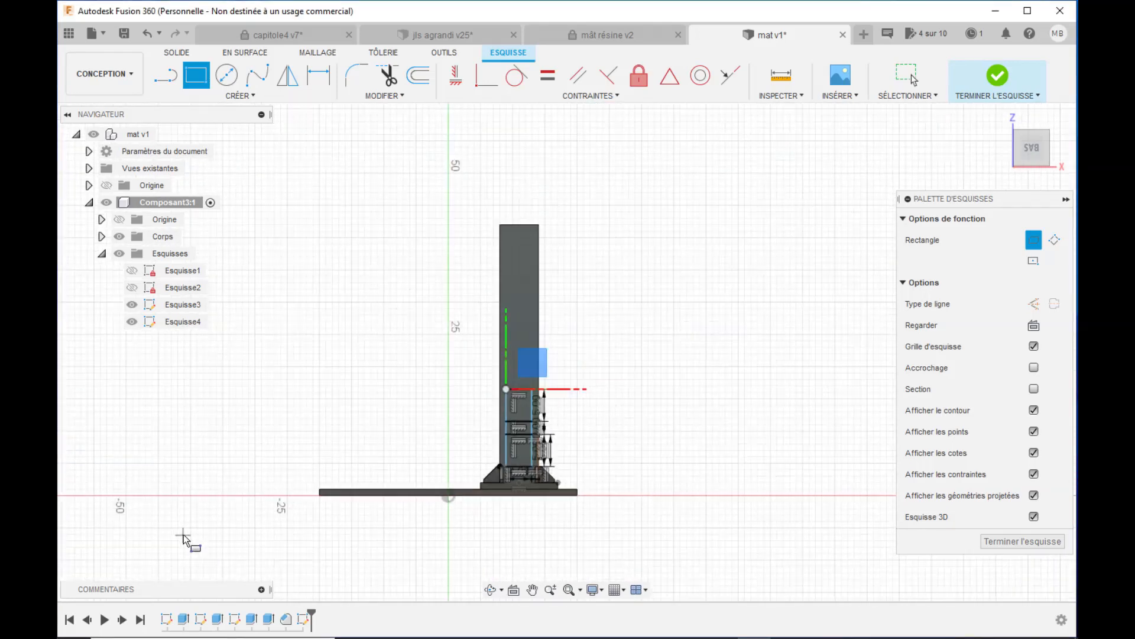
scroll(394, 314, up, 1)
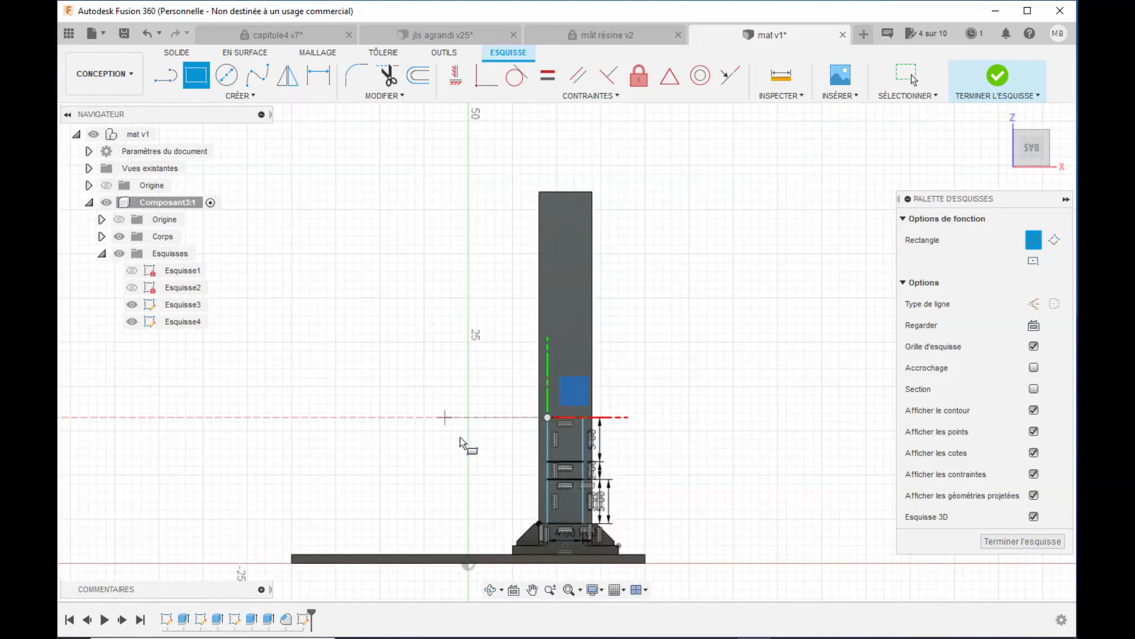
scroll(467, 446, up, 1)
scroll(507, 434, up, 1)
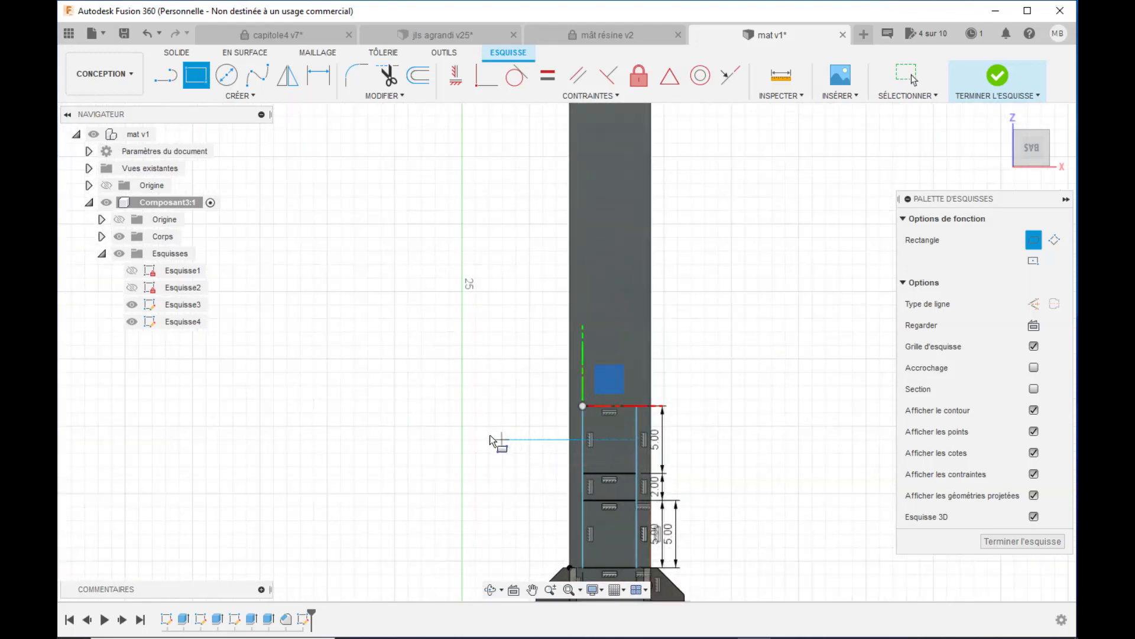
click(636, 407)
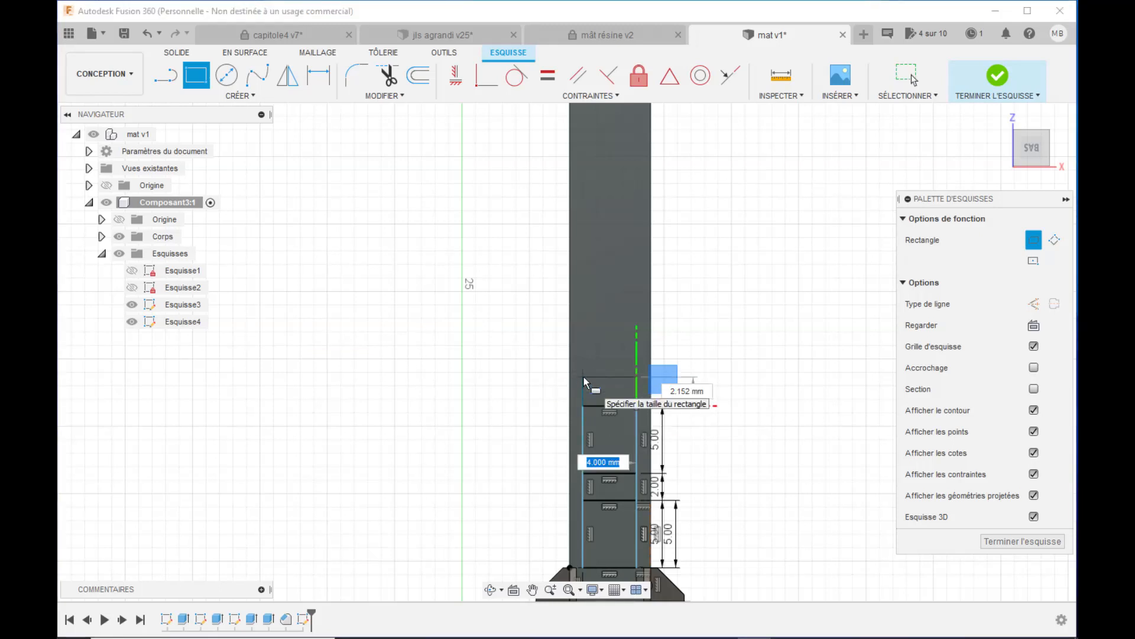
key(Tab)
text(2)
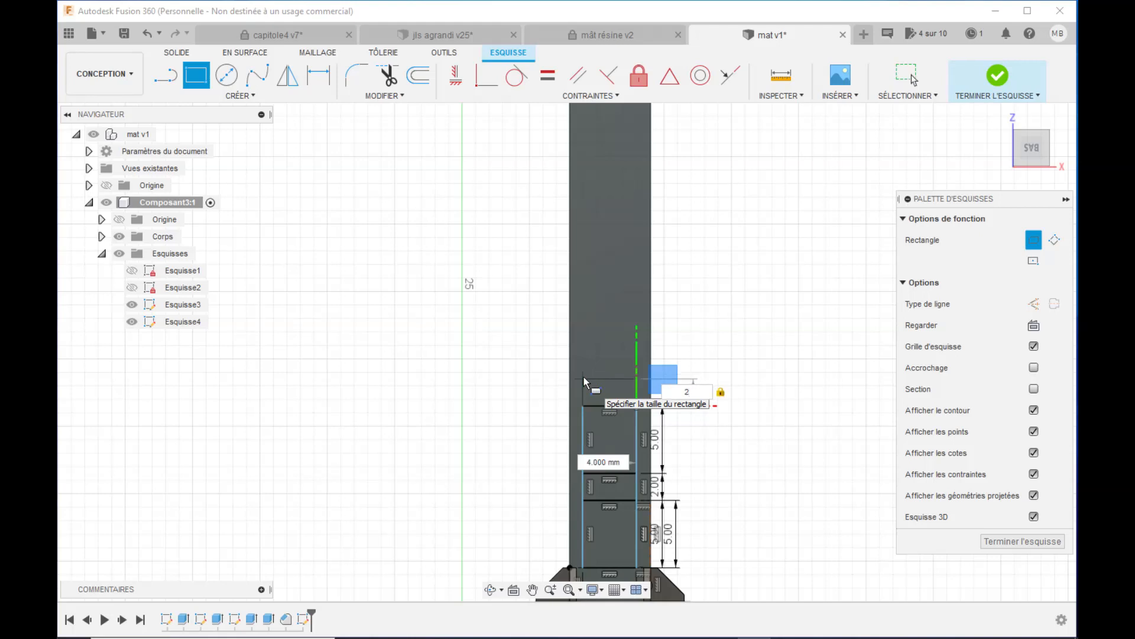
key(Return)
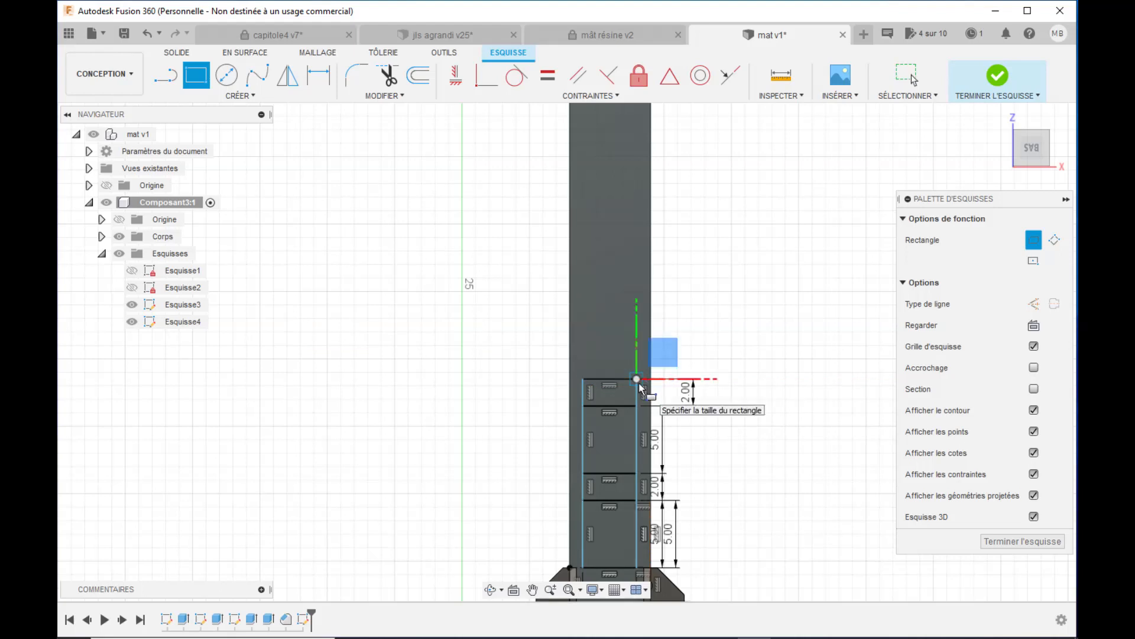
- Draw the third window rectangle, 4 mm wide and 5 mm high, from the top of the second spacer
click(636, 378)
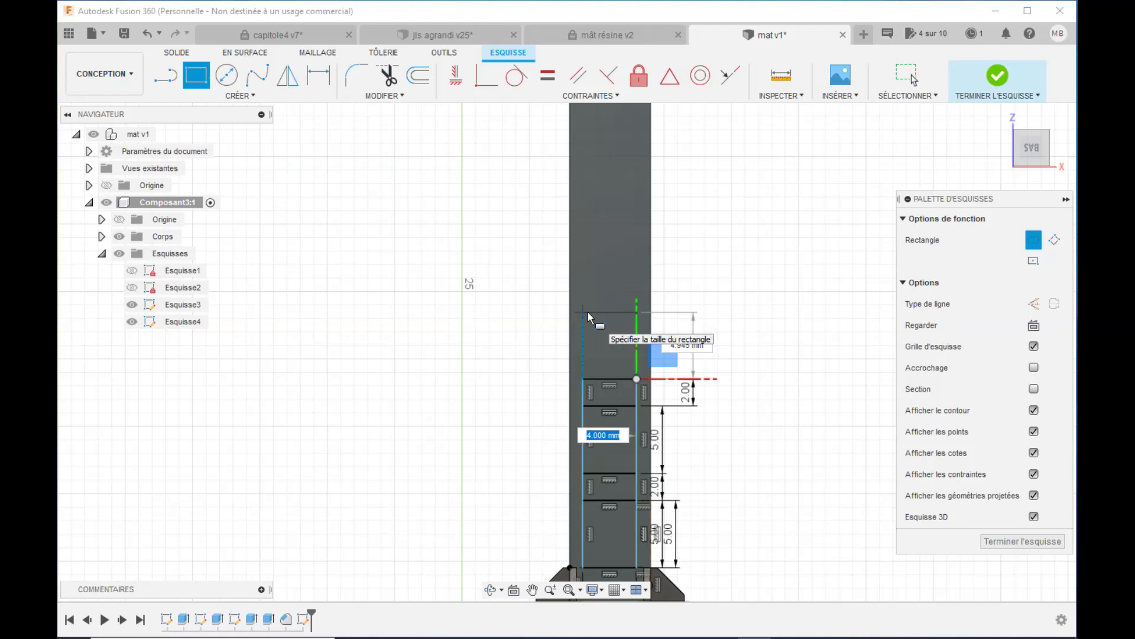
key(Tab)
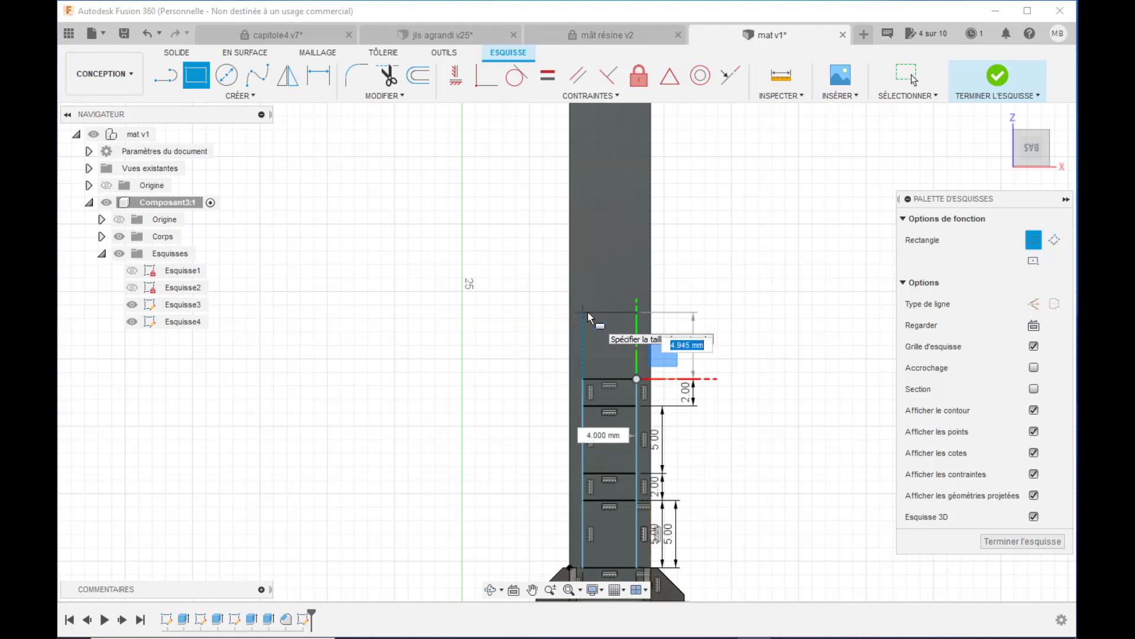
text(5)
key(Return)
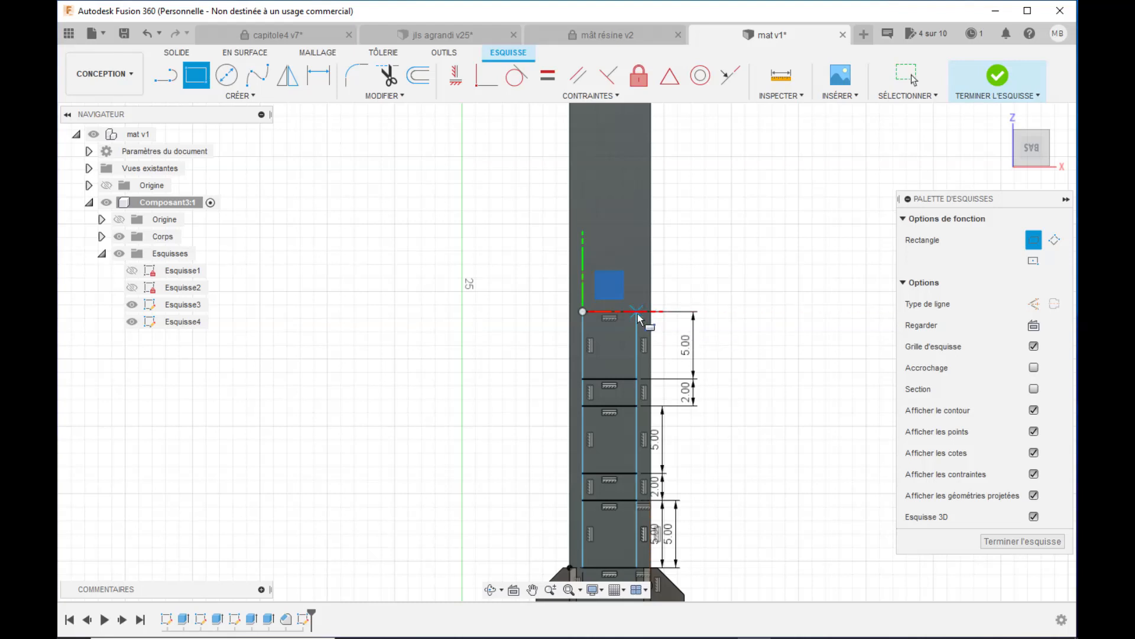
- Add a third spacer rectangle, 4 mm wide and 2 mm high, above the third window
click(636, 311)
key(Escape)
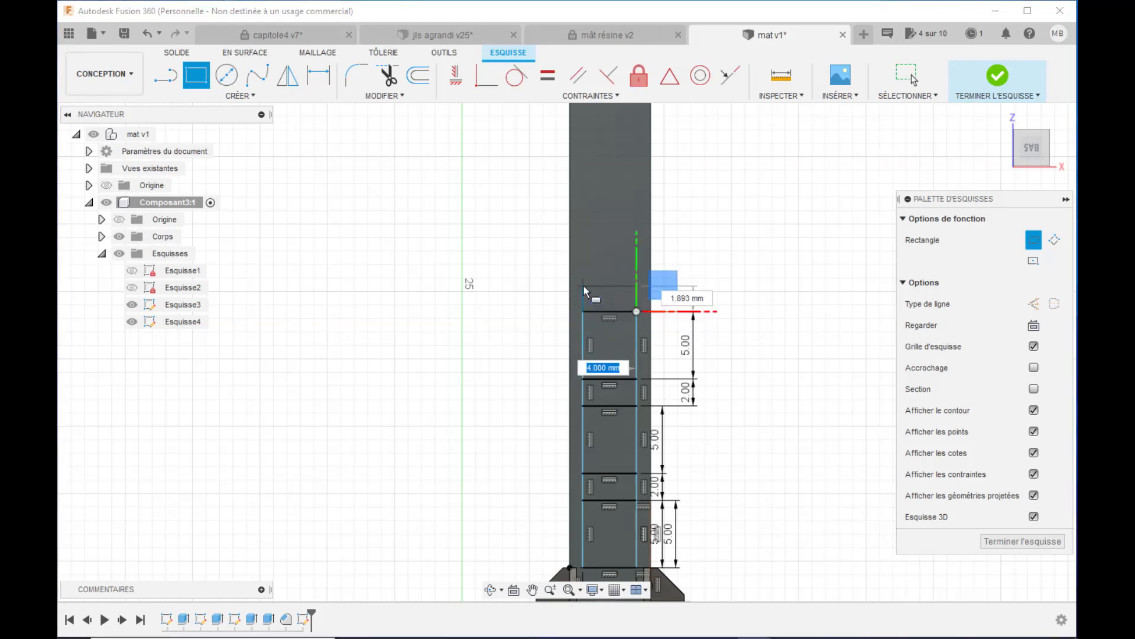
key(Tab)
text(5)
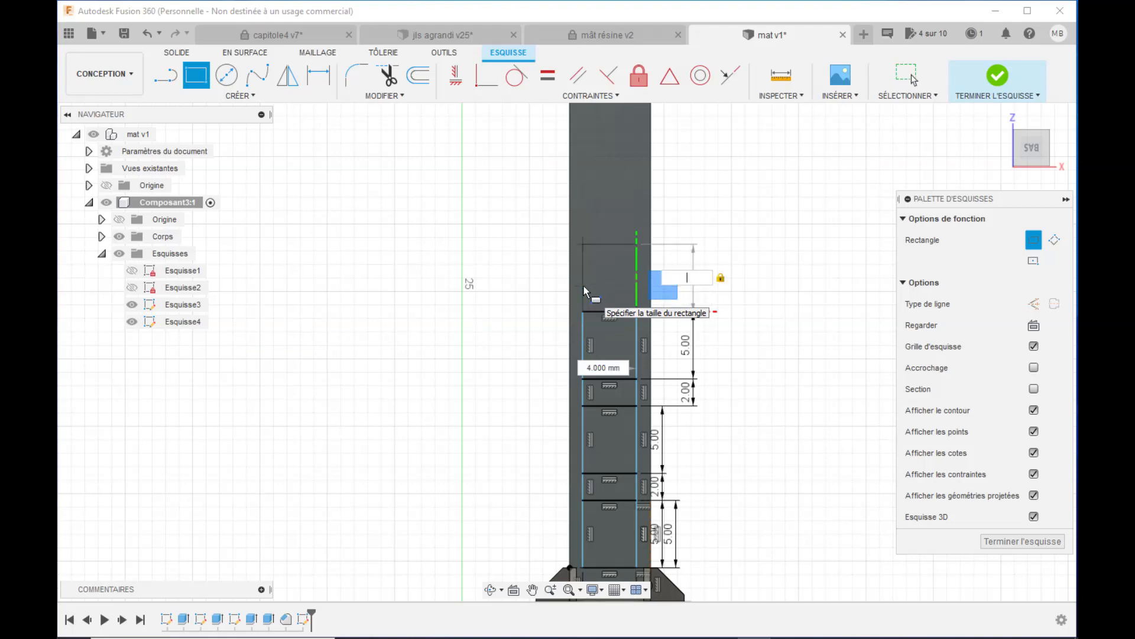
key(BackSpace)
text(2)
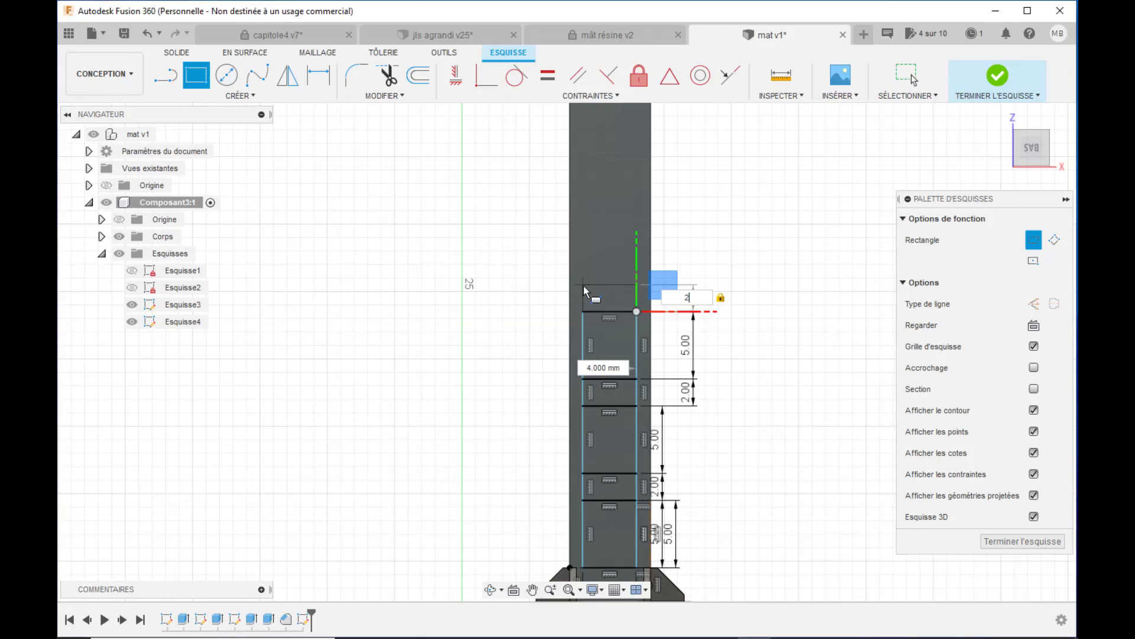
key(Return)
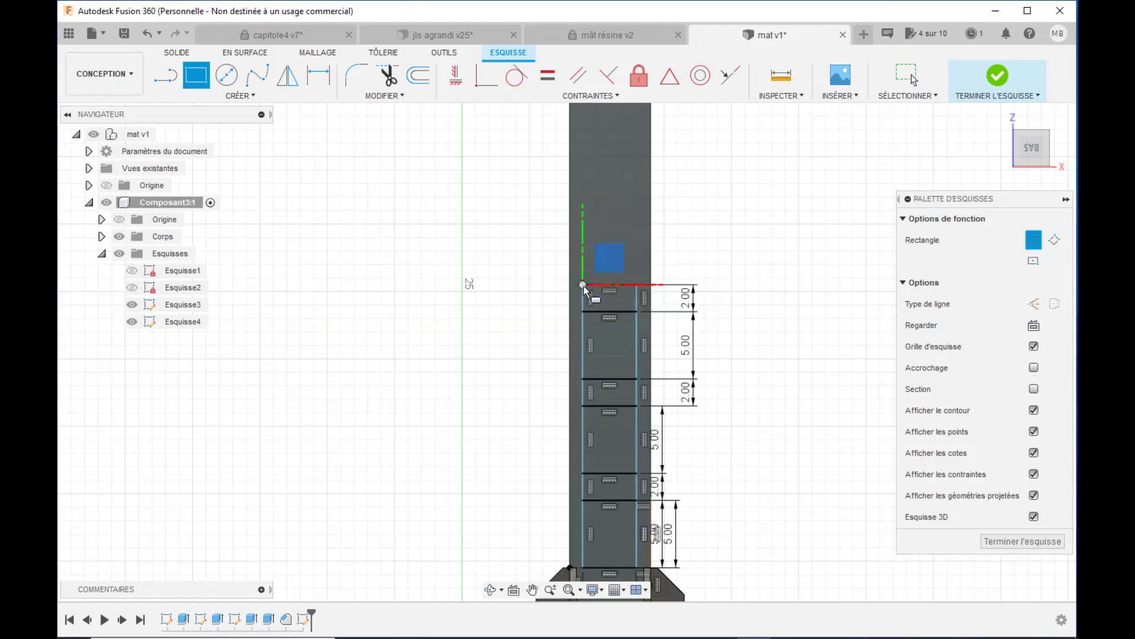
- Draw the fourth window rectangle, 4 mm wide and 5 mm high, from the top of the third spacer
click(636, 285)
key(Escape)
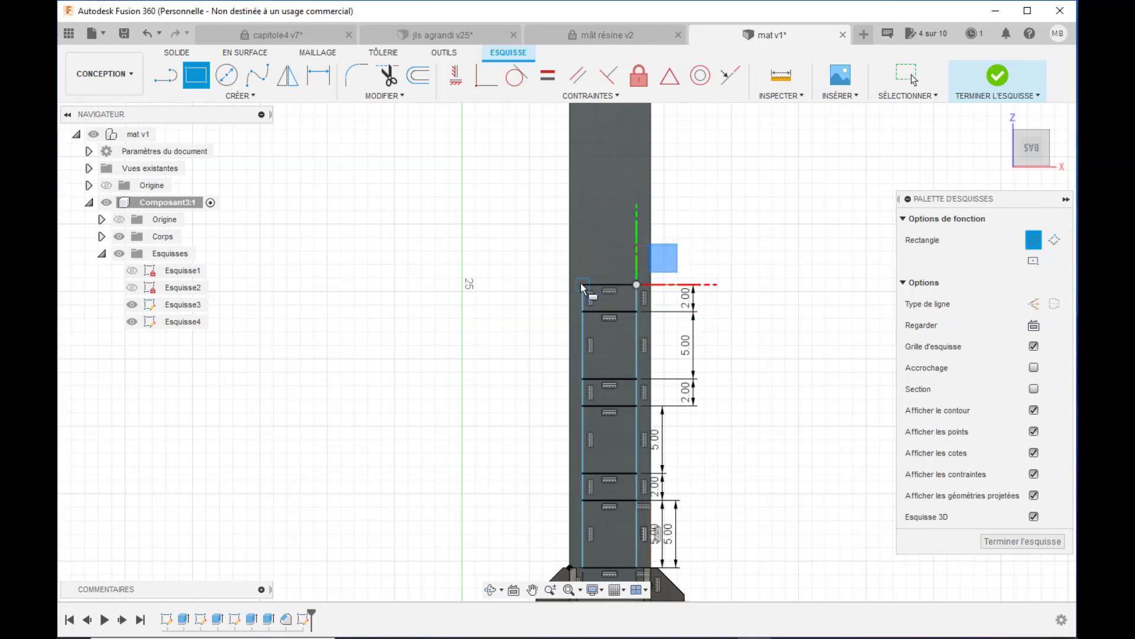
key(Tab)
text(5)
key(Return)
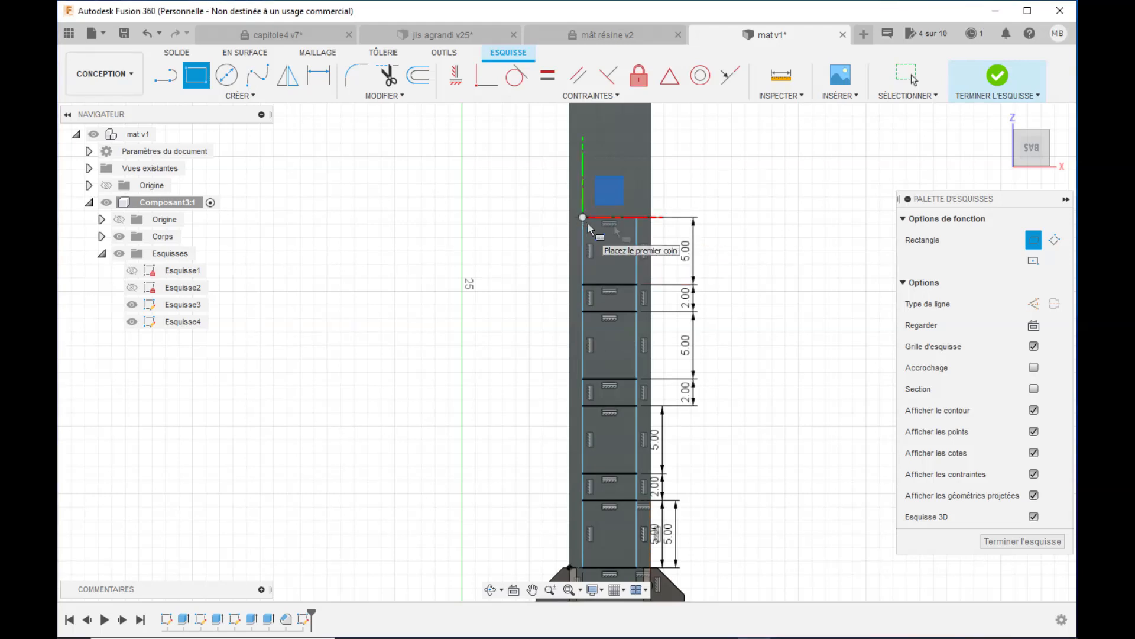
- Add a fourth spacer rectangle above the fourth window, entering a width of 4 mm and a height of 2 mm
click(636, 217)
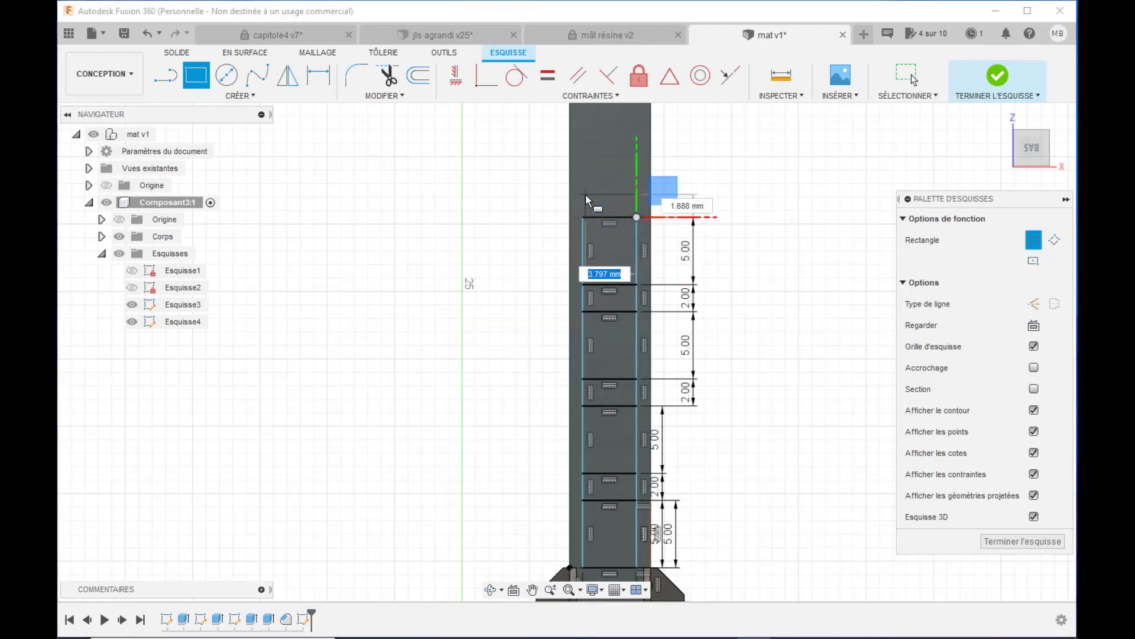
text(4)
key(Tab)
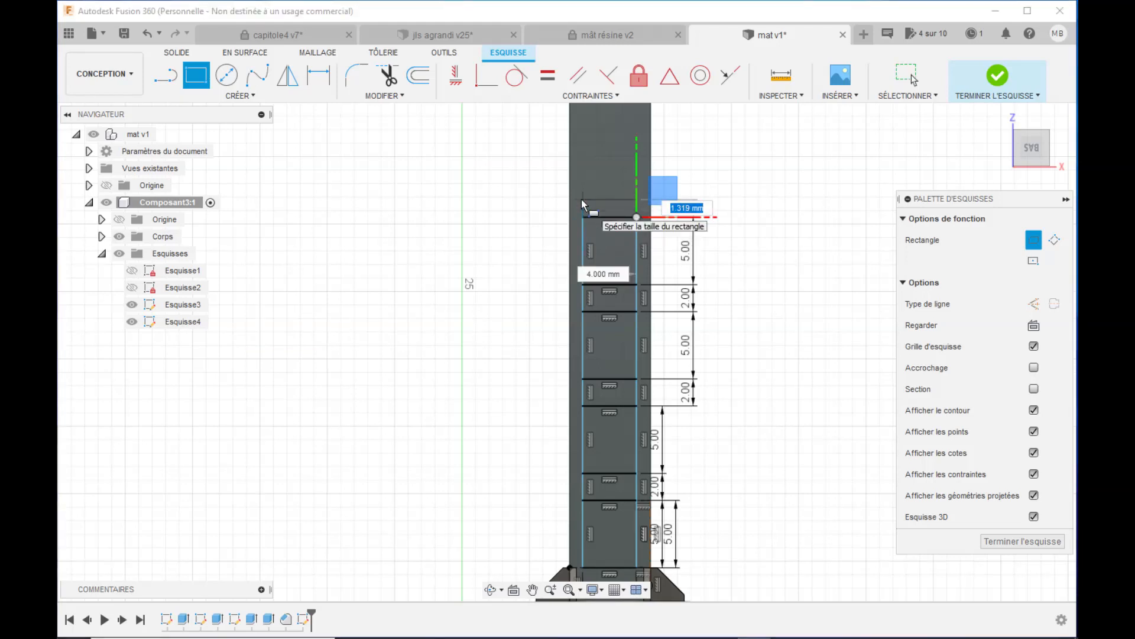
key(Tab)
text(2)
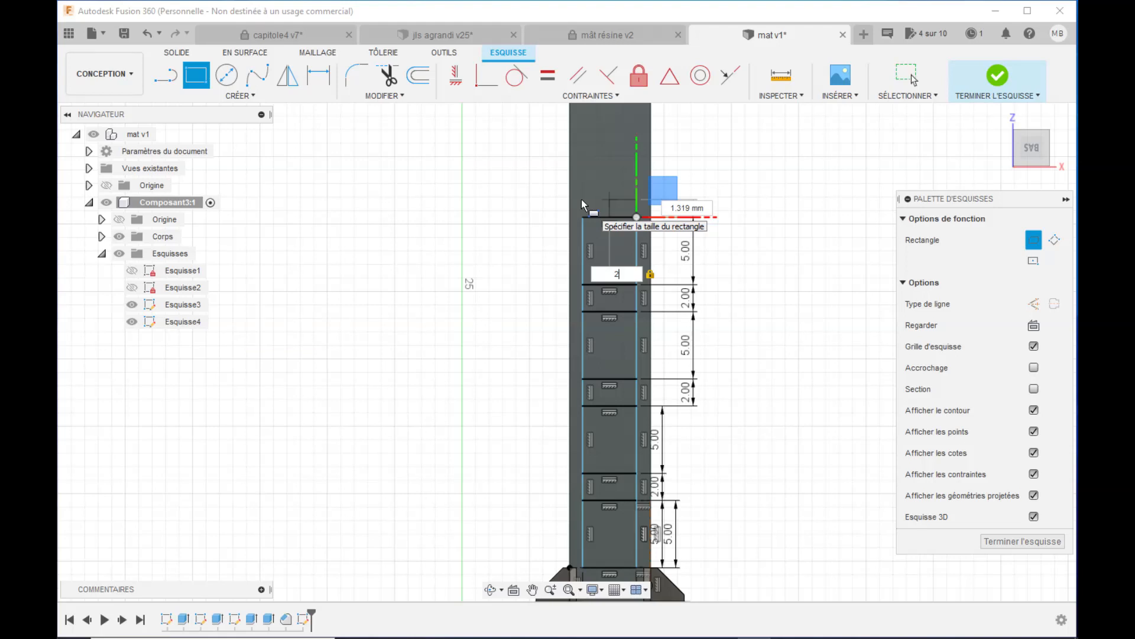
key(BackSpace)
text(4)
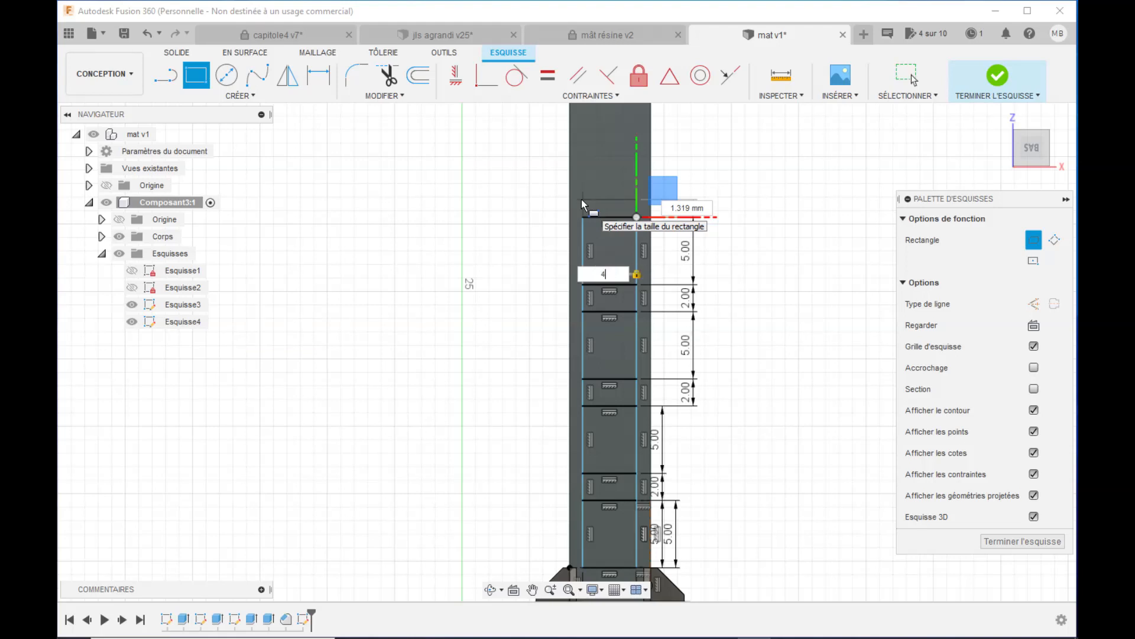
key(Tab)
text(2)
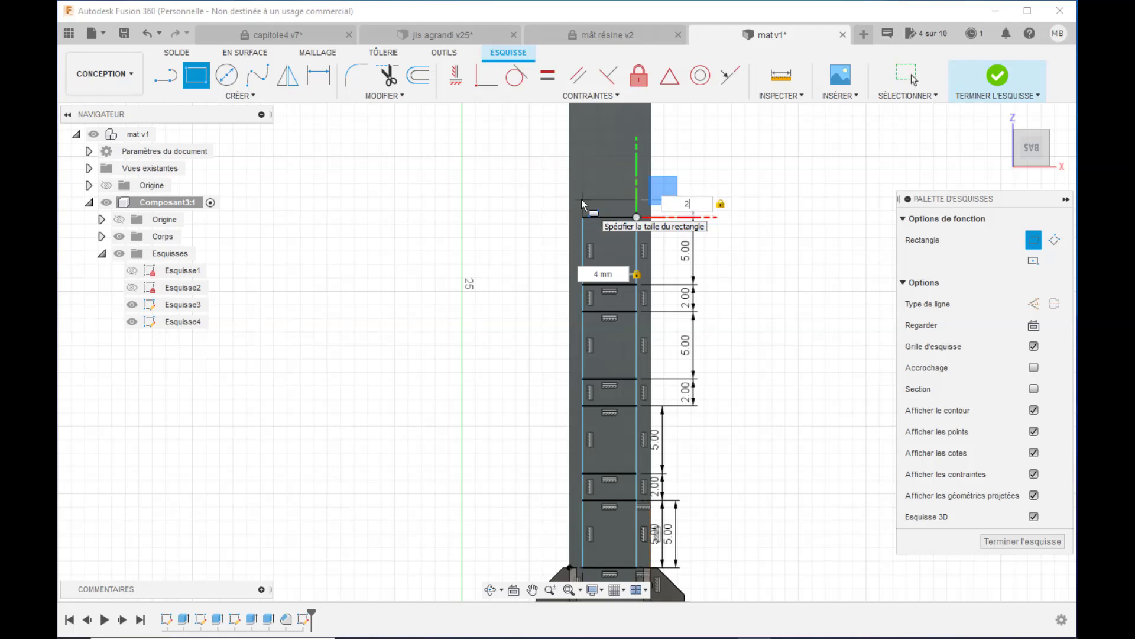
key(Return)
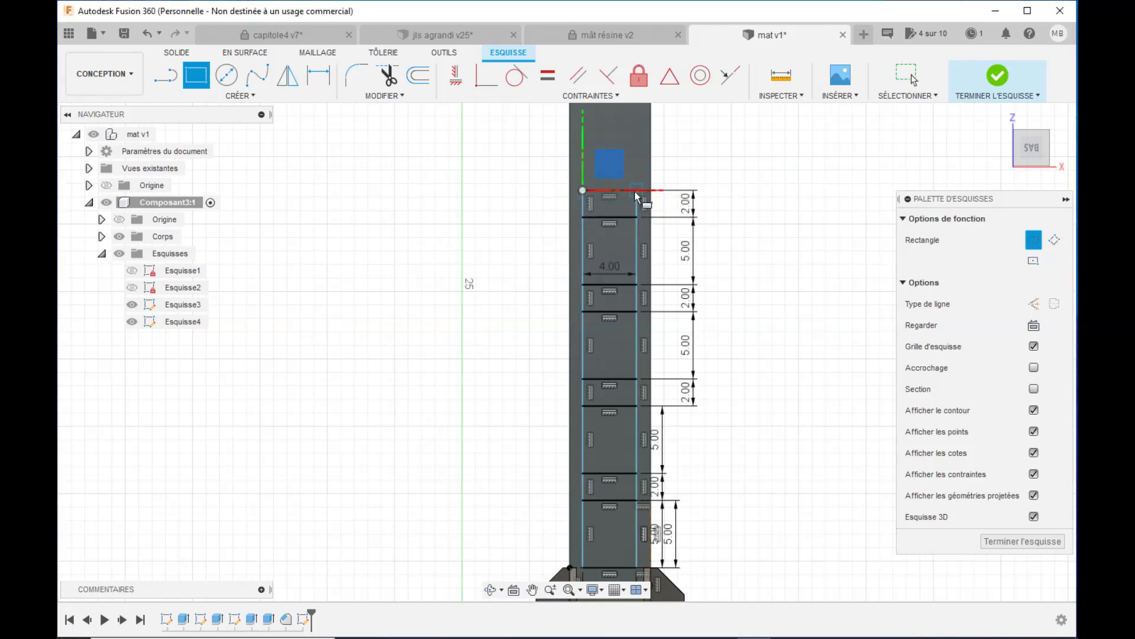
- Draw the fifth window rectangle, 4 mm wide and 5 mm high, on top of the fourth spacer
click(636, 190)
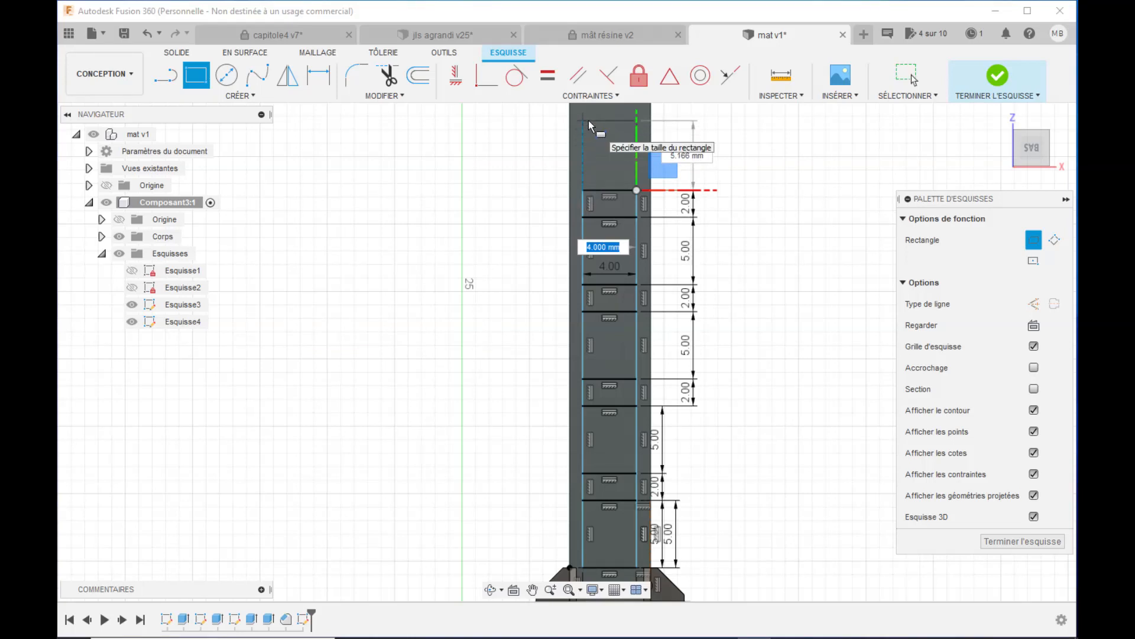
key(Tab)
text(5)
key(Return)
- Cut the five window profiles through the mast with an extrusion distance of -10 mm
scroll(723, 307, down, 3)
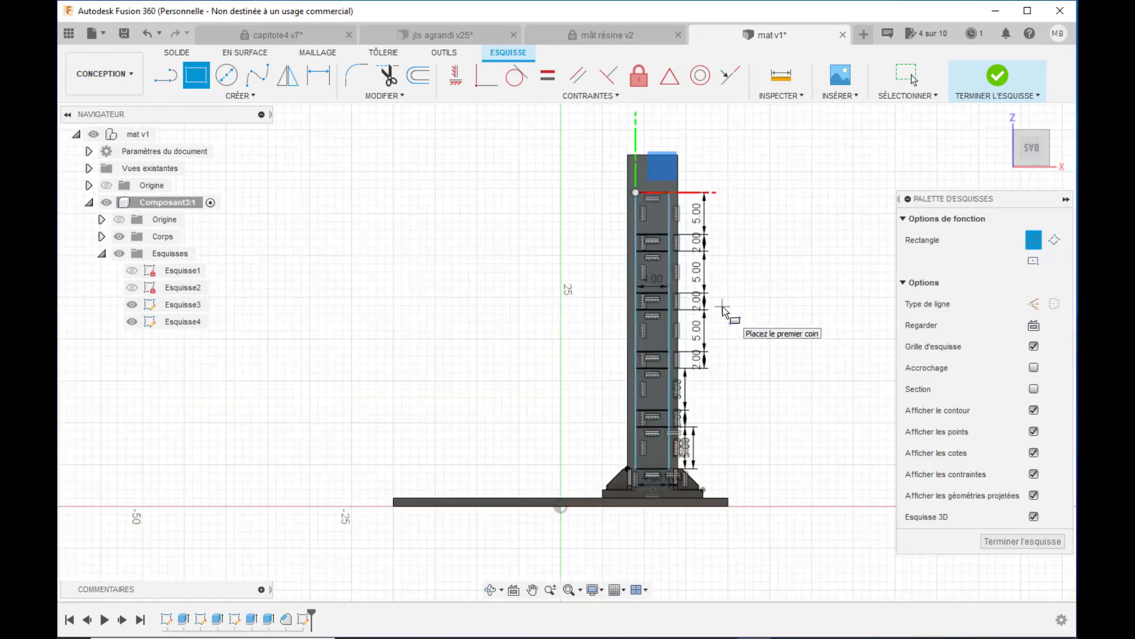
scroll(722, 308, up, 1)
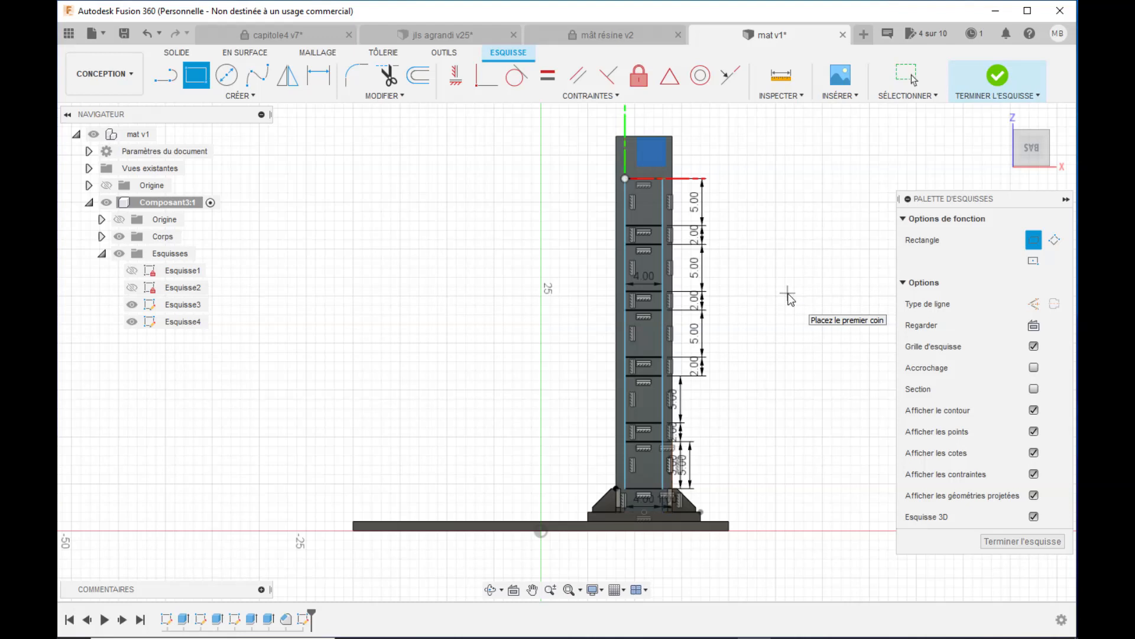
key(e)
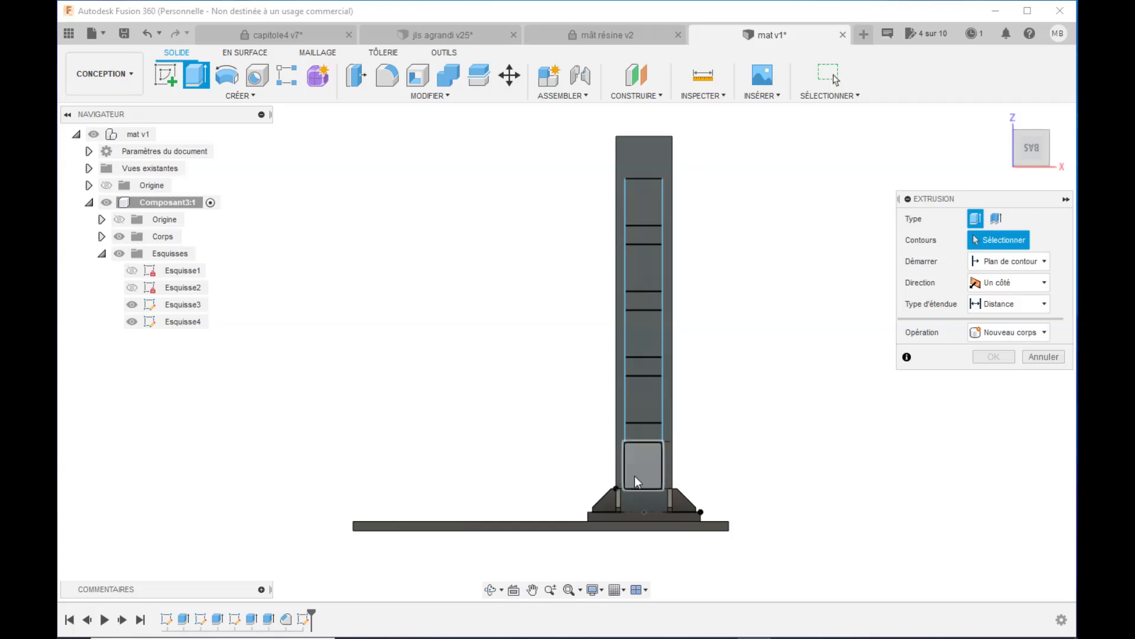
click(637, 471)
click(640, 406)
click(644, 337)
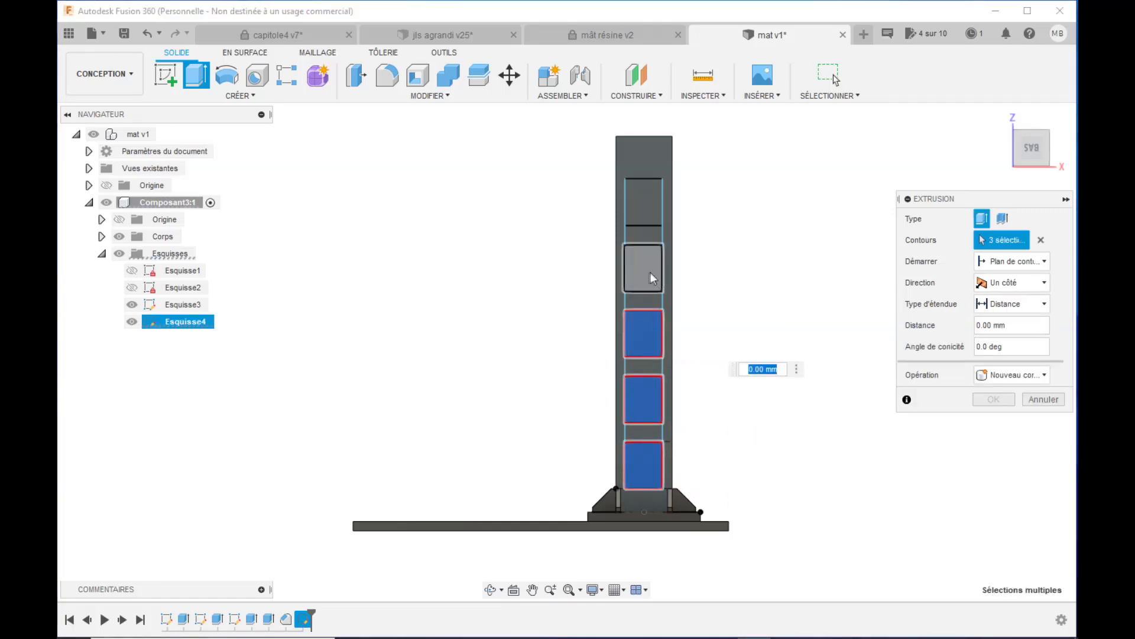
click(648, 272)
click(643, 218)
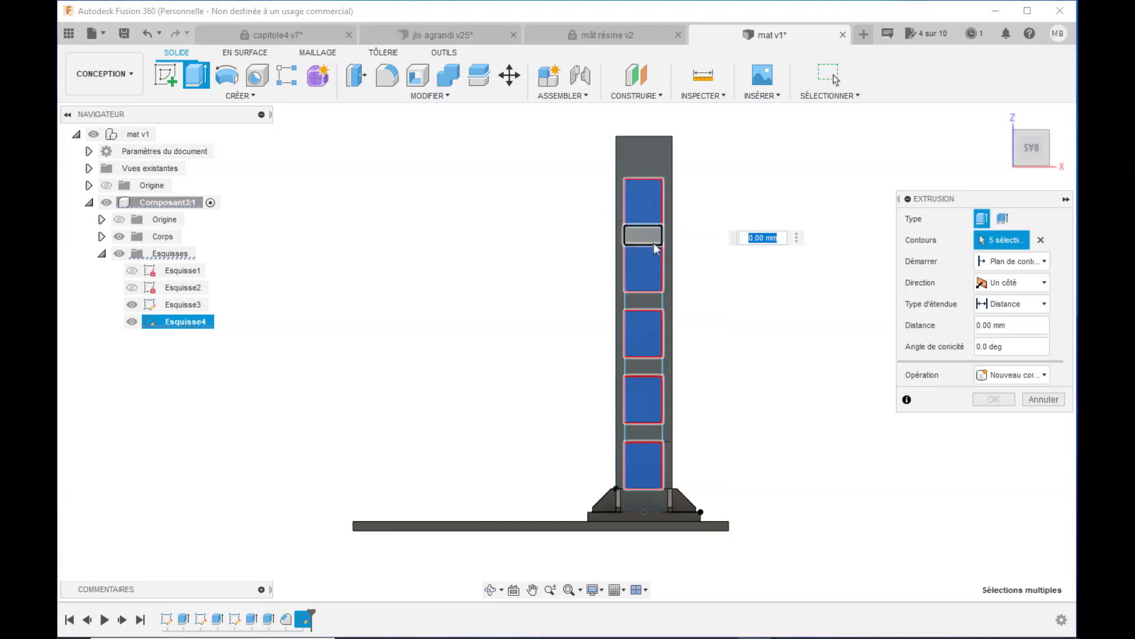
click(490, 590)
drag(722, 380, 650, 391)
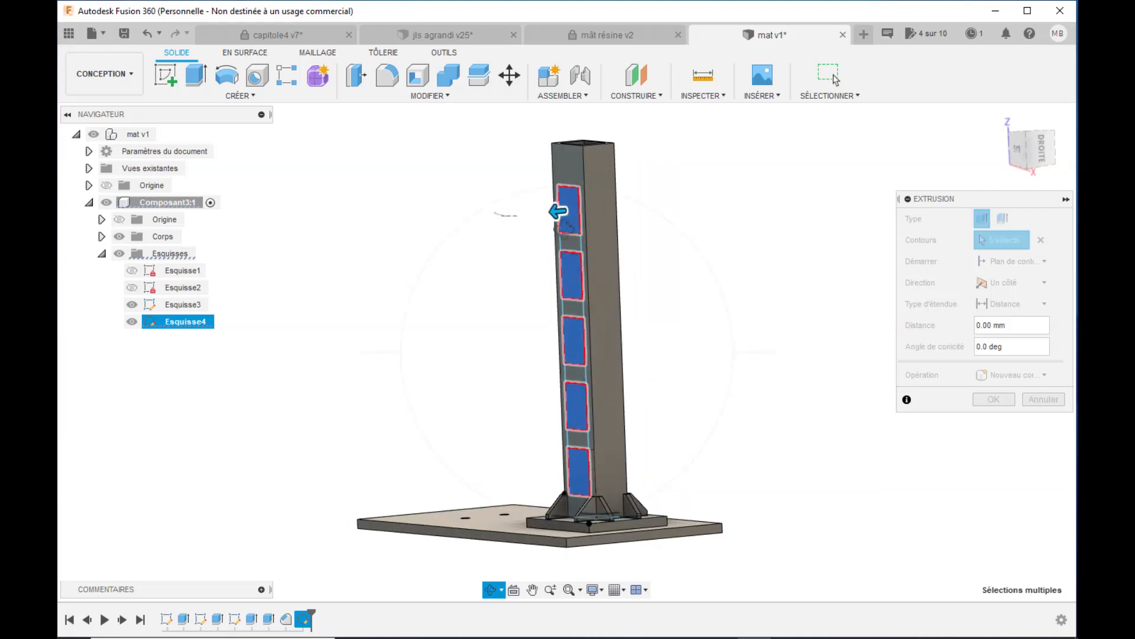
key(Escape)
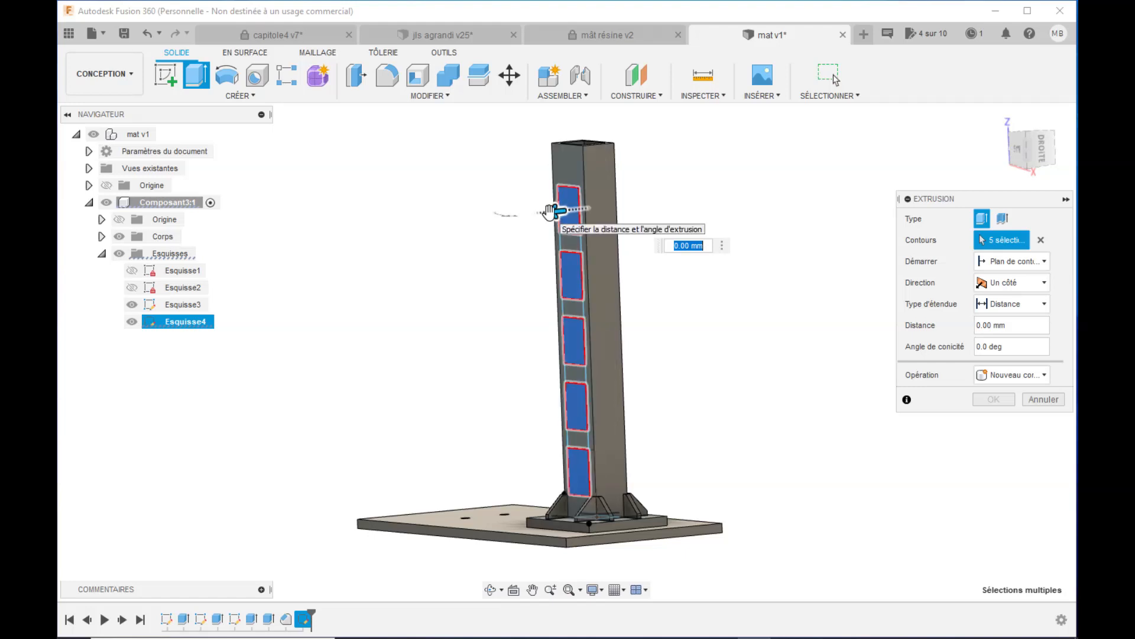
drag(551, 211, 625, 207)
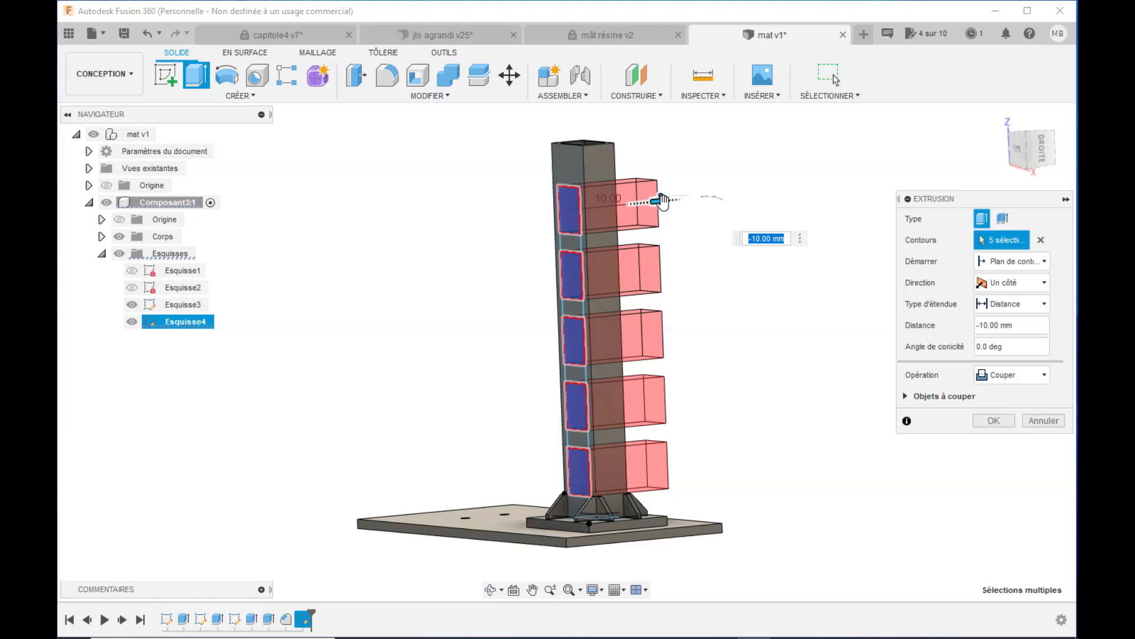
drag(659, 202, 626, 211)
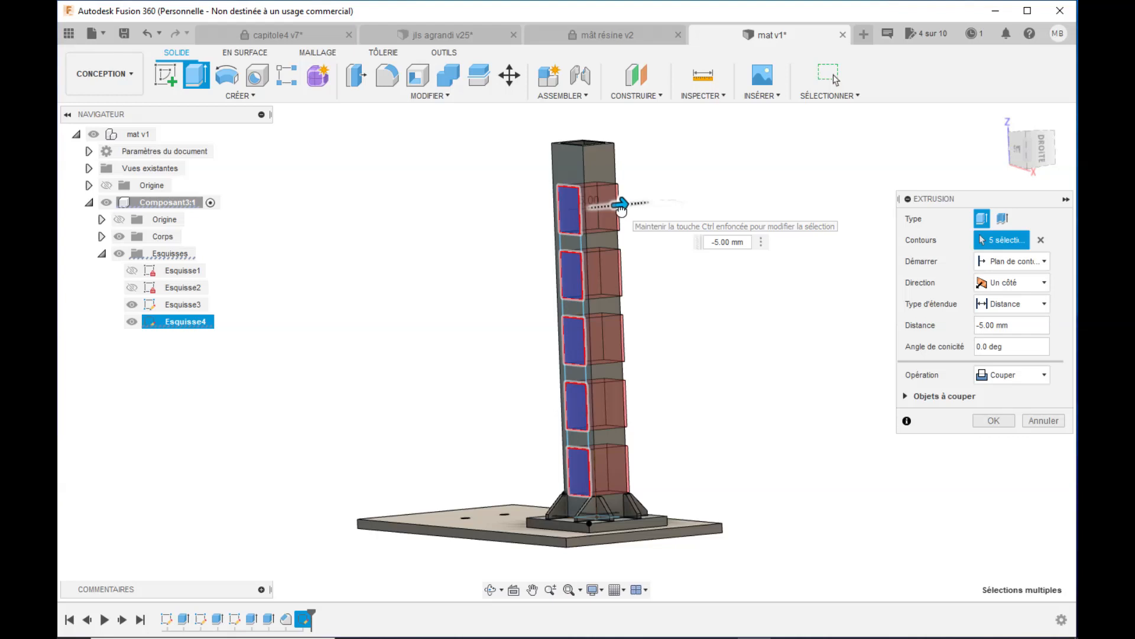
drag(618, 211, 617, 213)
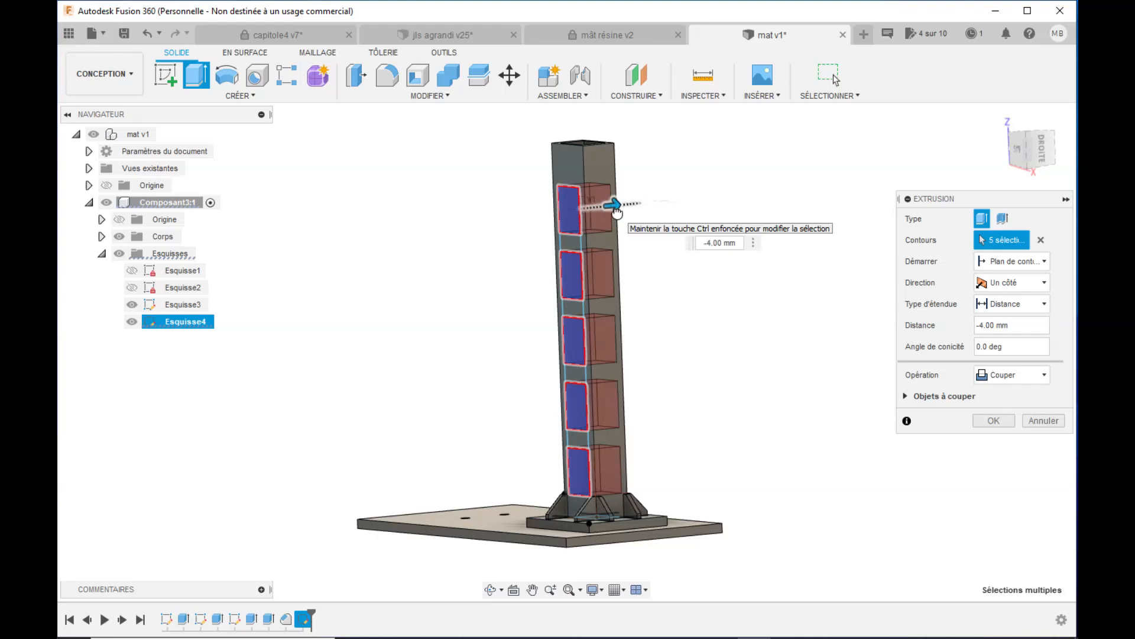
drag(617, 212, 645, 210)
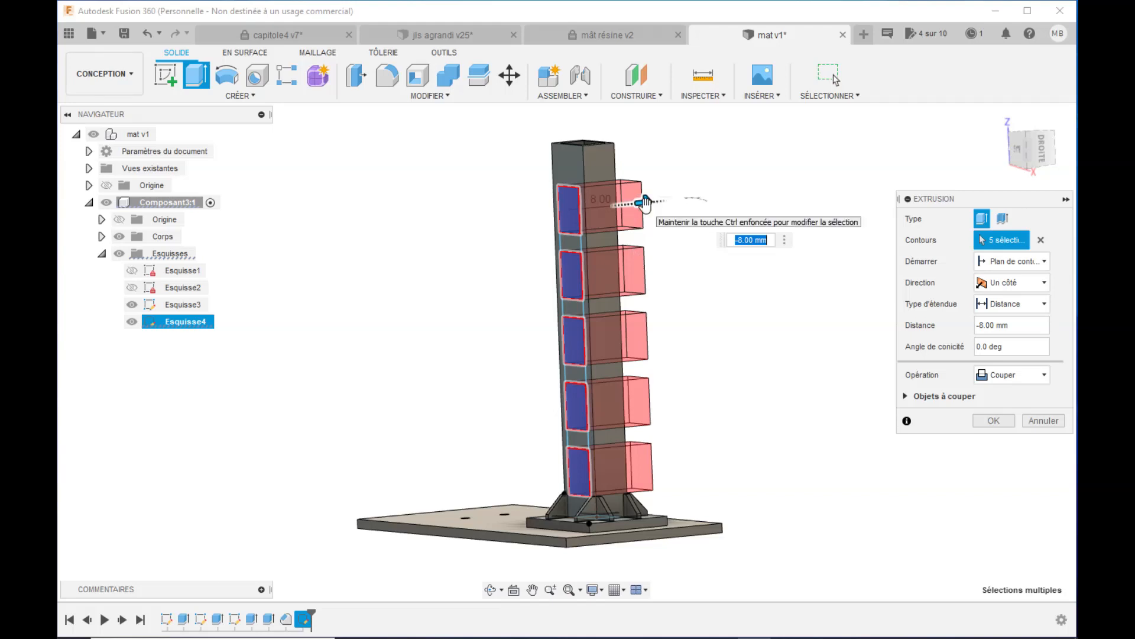
drag(644, 204, 694, 198)
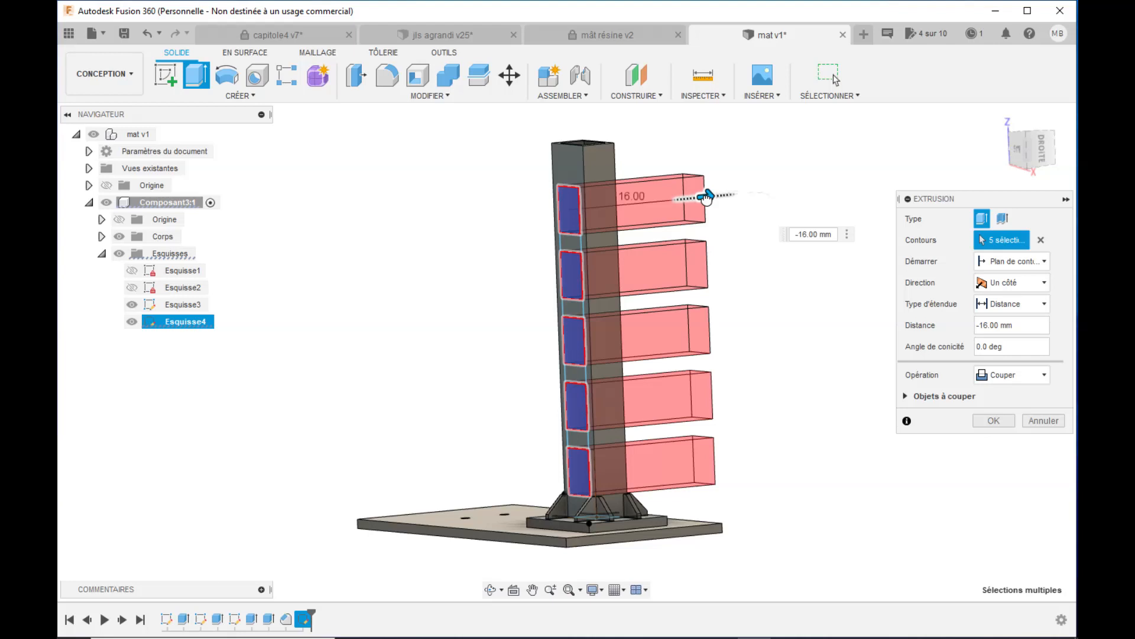
drag(699, 201, 661, 203)
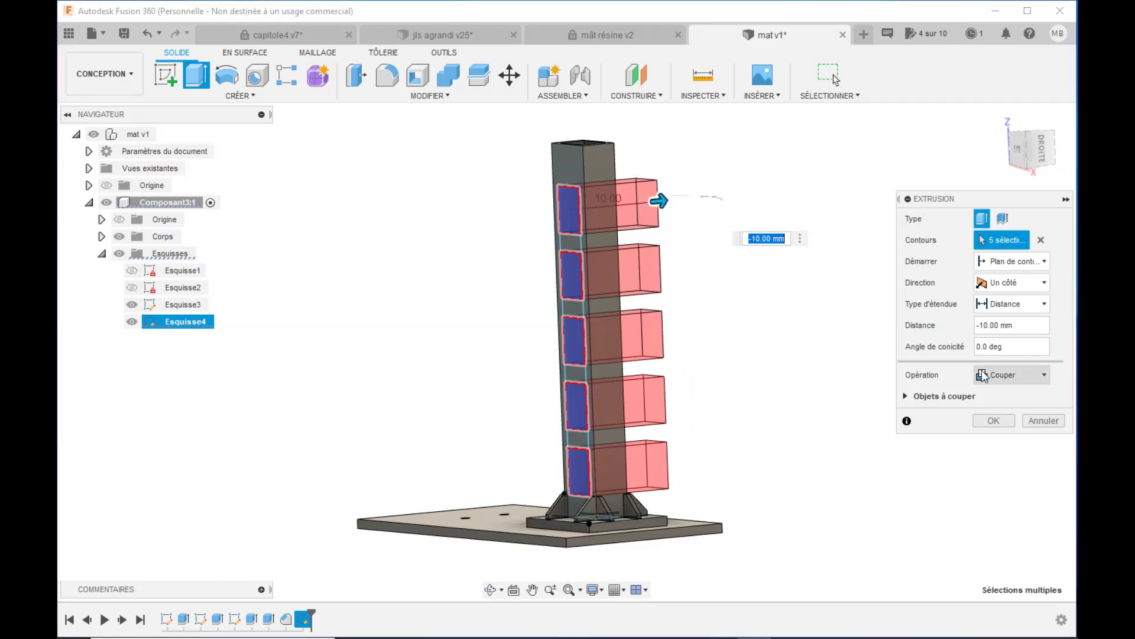
click(995, 422)
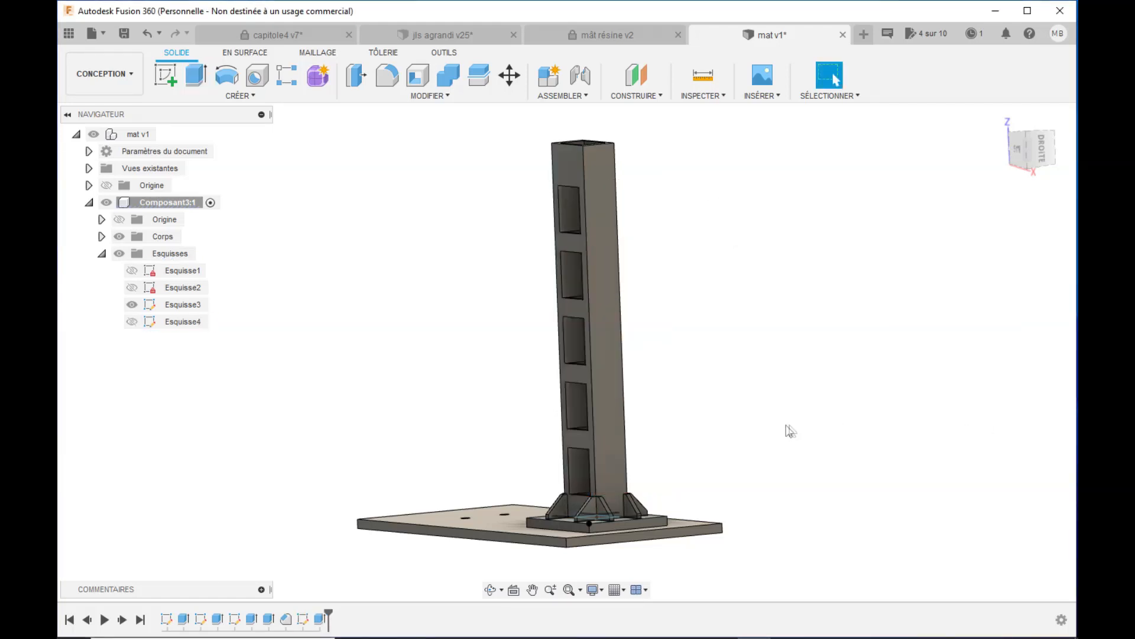
- Hide the sketch Esquisse3 of the mast component
click(491, 589)
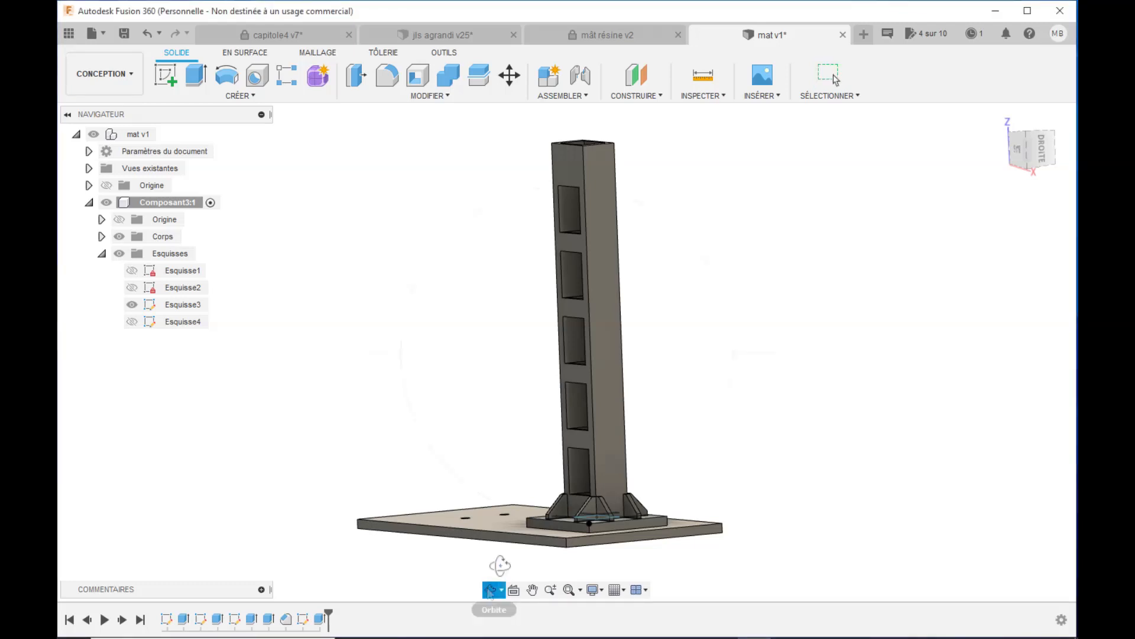
drag(512, 454, 561, 496)
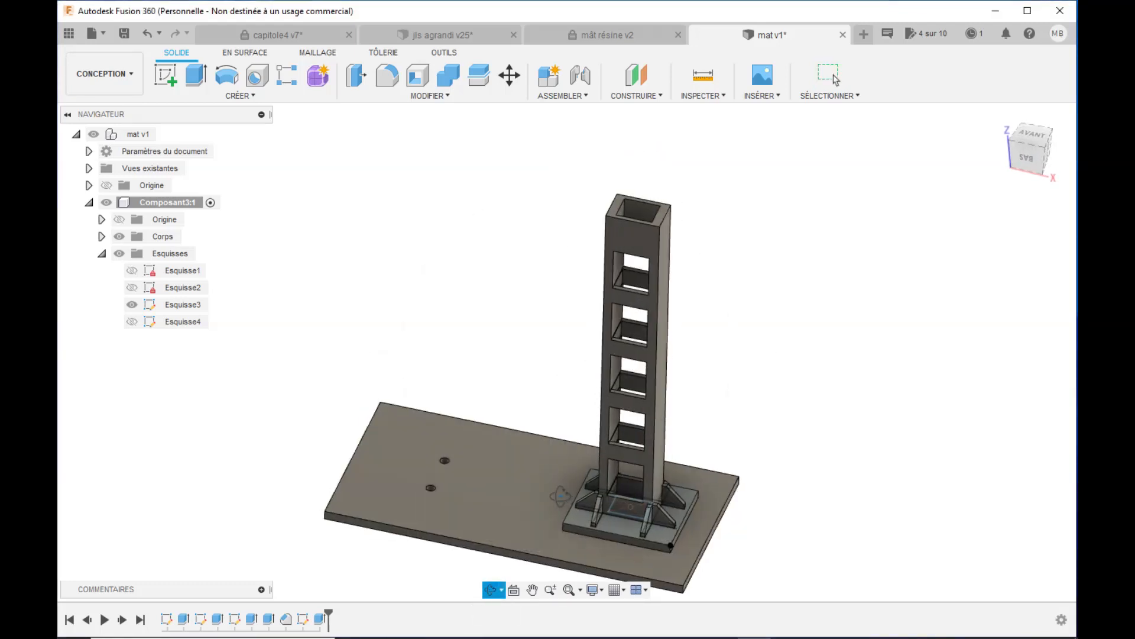
click(131, 304)
- Create a new sketch on the upper face of the small base plate around the mast
drag(525, 383, 655, 411)
scroll(657, 411, up, 3)
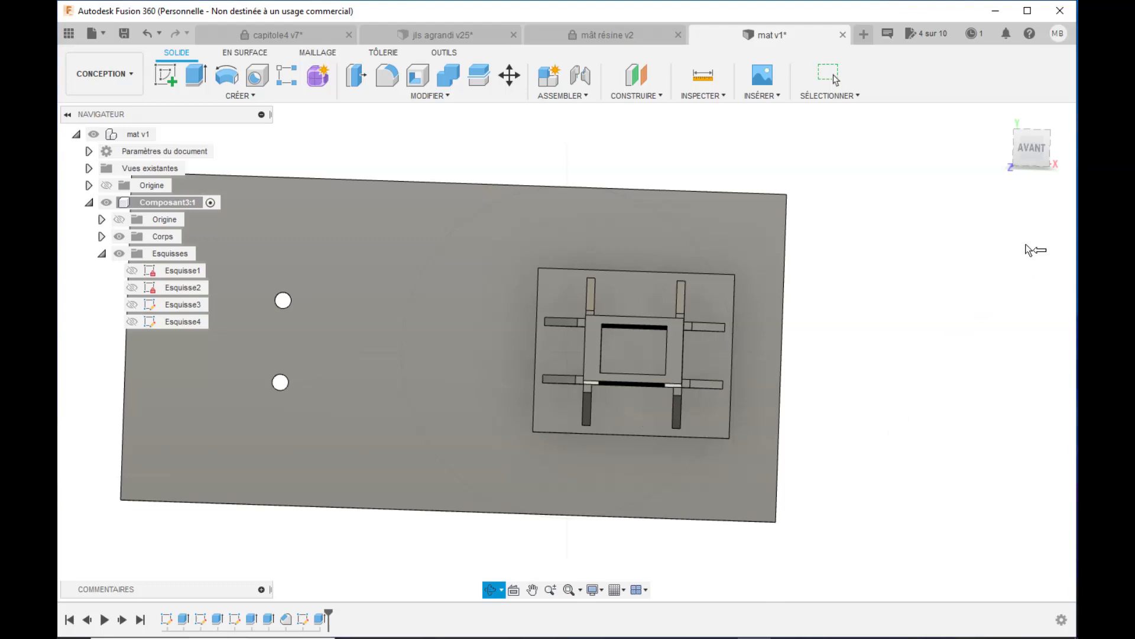
key(Escape)
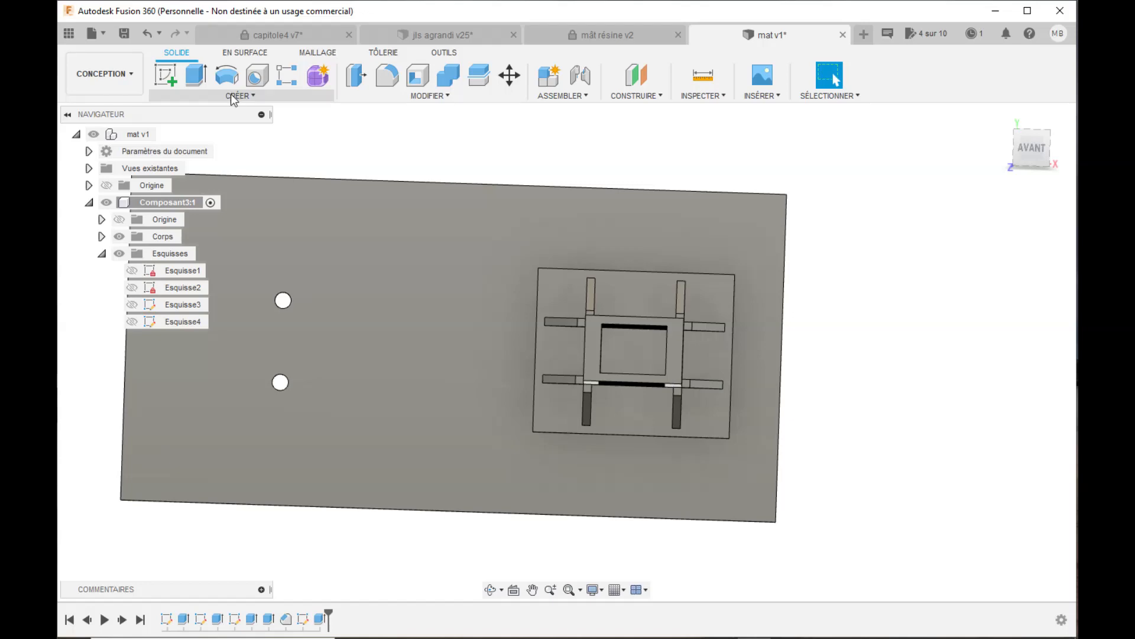
click(234, 96)
click(199, 127)
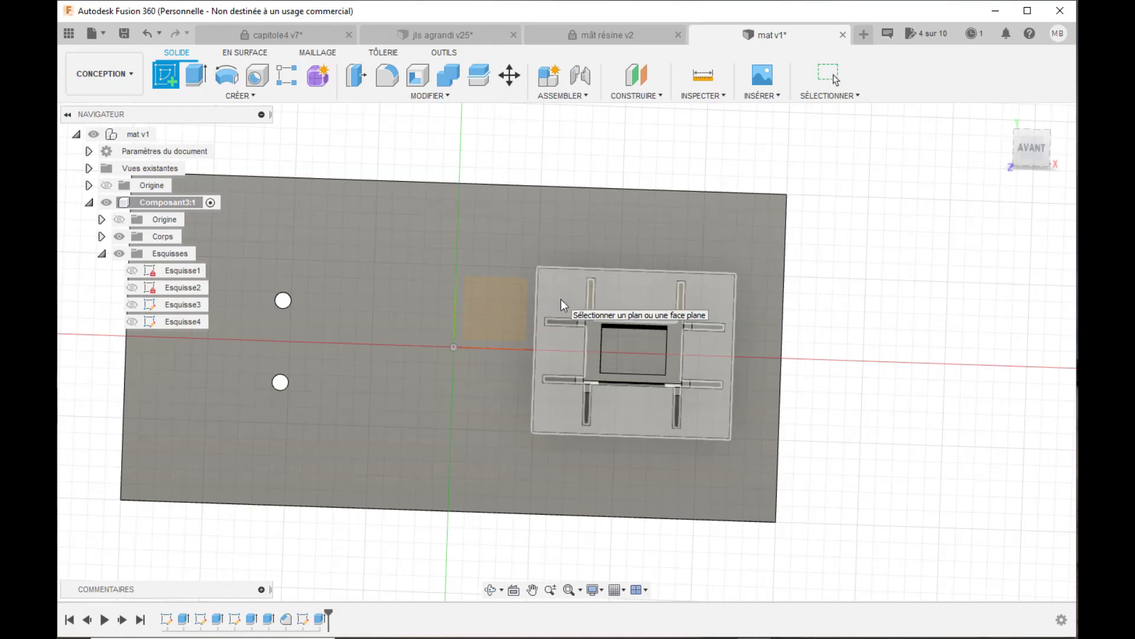
click(560, 299)
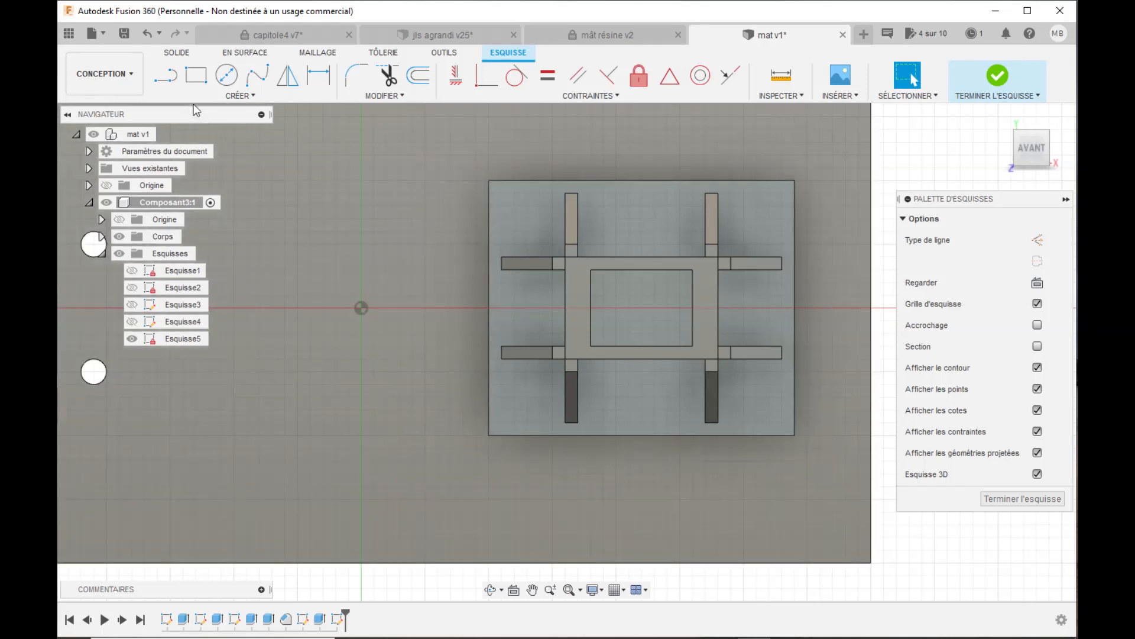
- Draw a 1.5 mm by 1.5 mm construction rectangle inward from the small base plate's lower-left corner
click(196, 75)
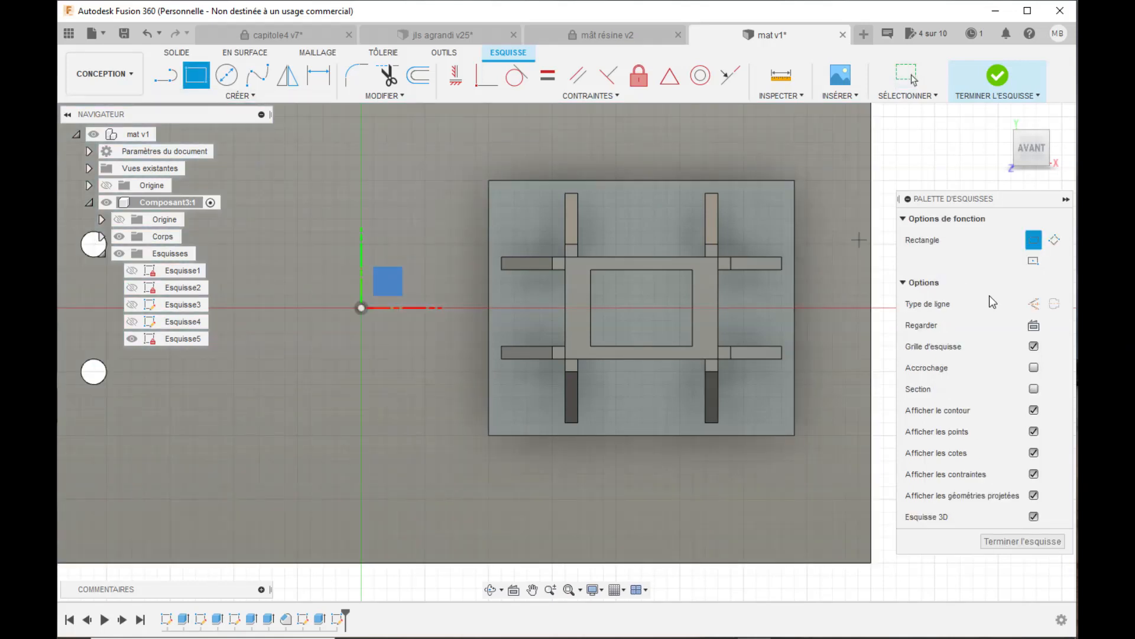
click(488, 435)
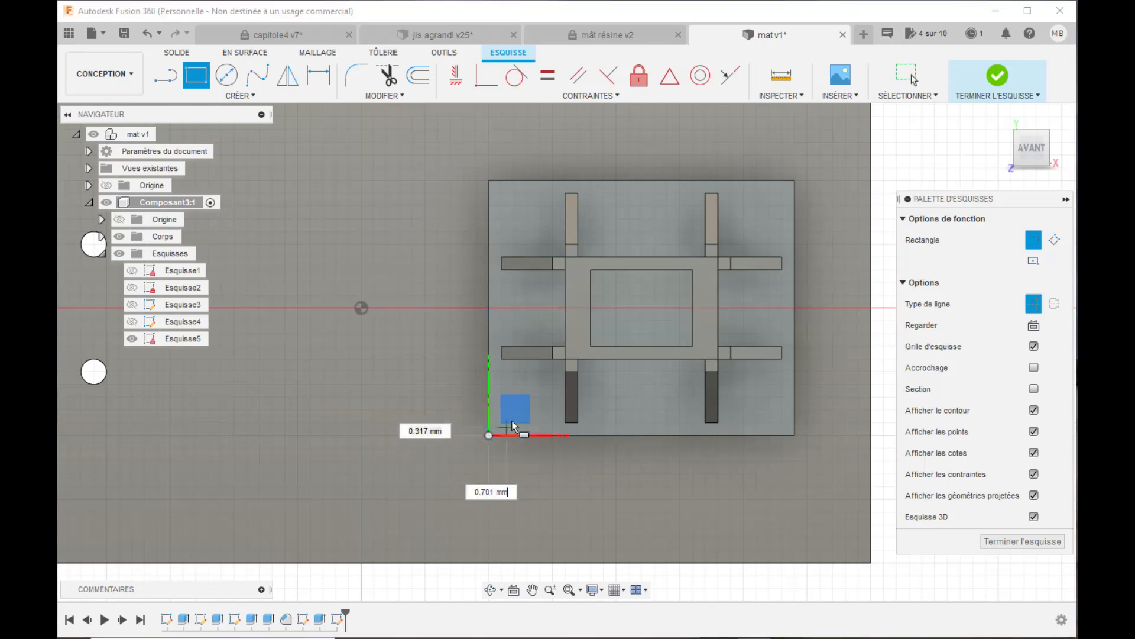
text(1.5)
key(Tab)
text(1)
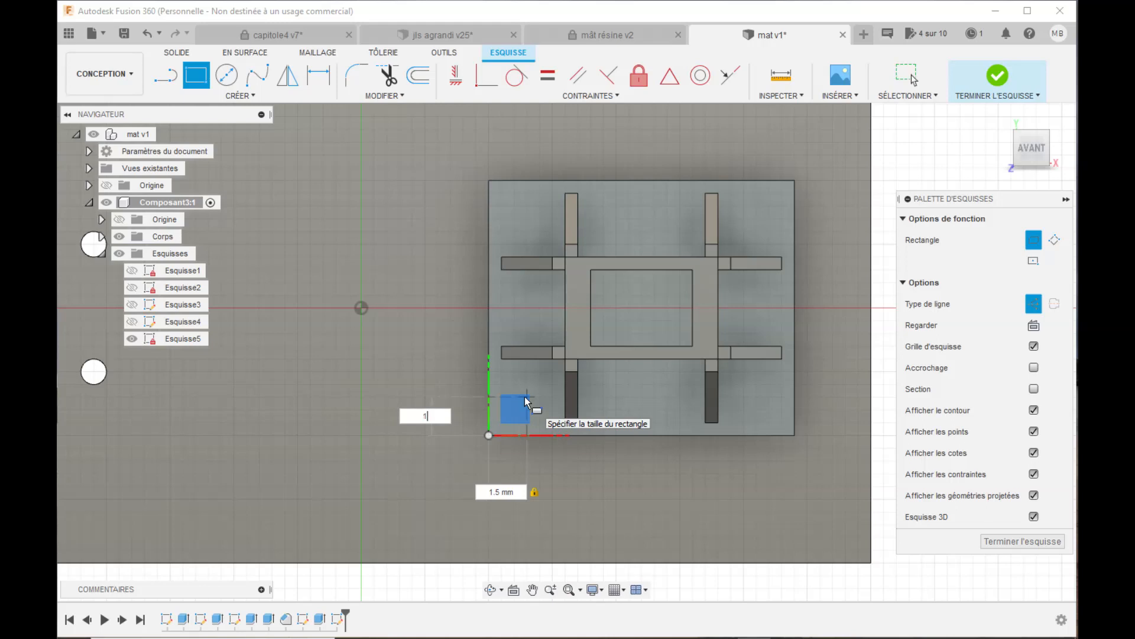
text(.5)
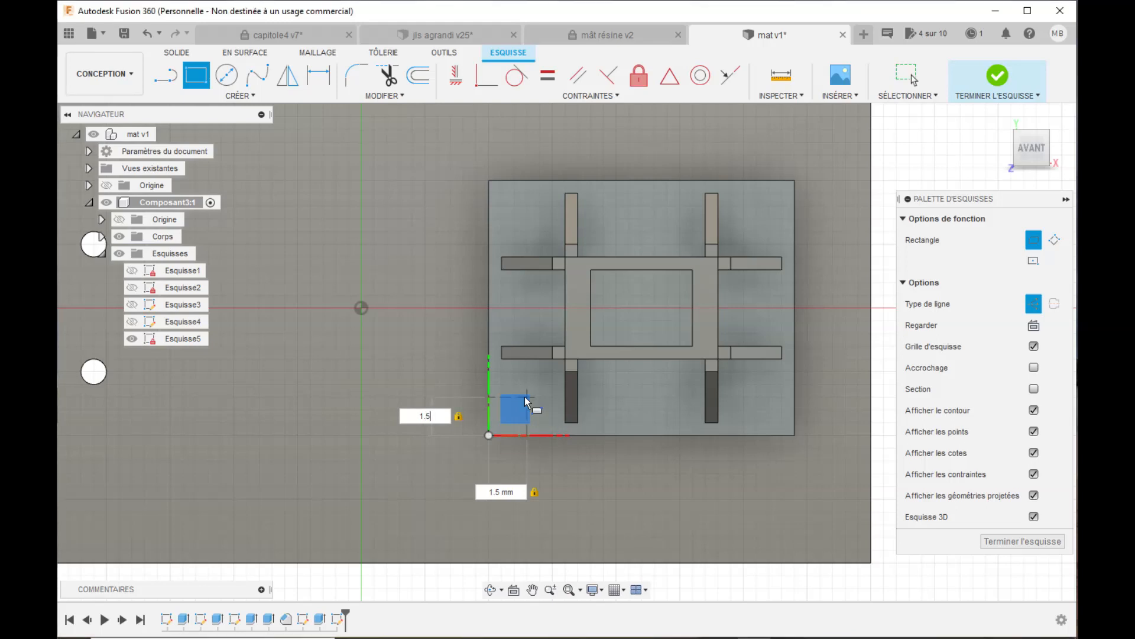
key(Return)
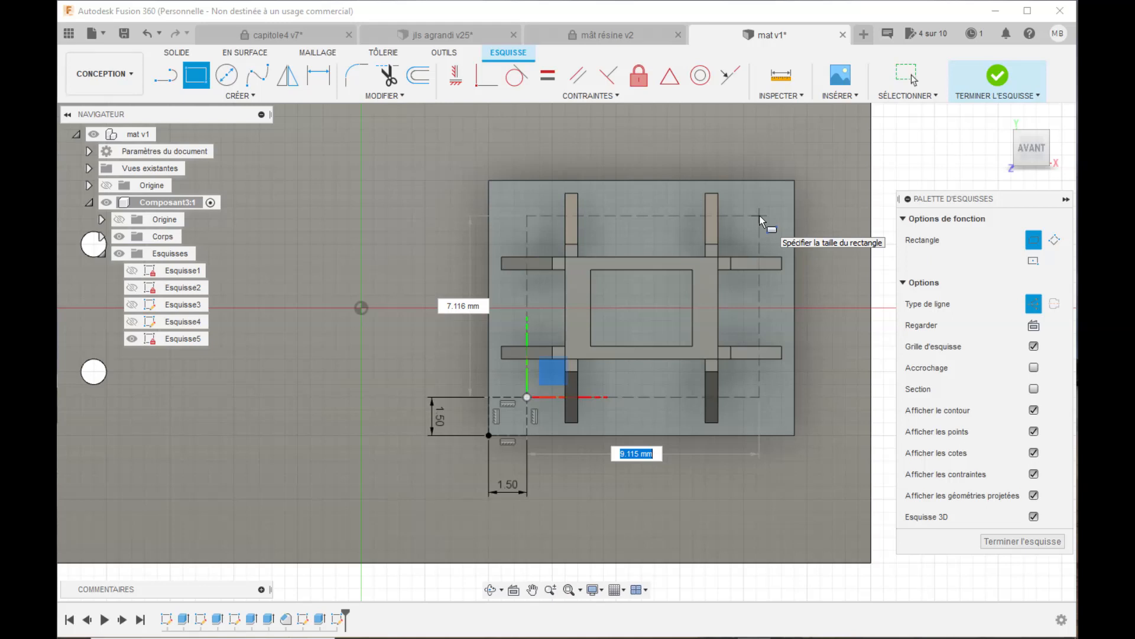
- Draw a construction rectangle 9 mm wide and 7 mm high from the inner corner of the 1.5 mm square
key(Tab)
text(7)
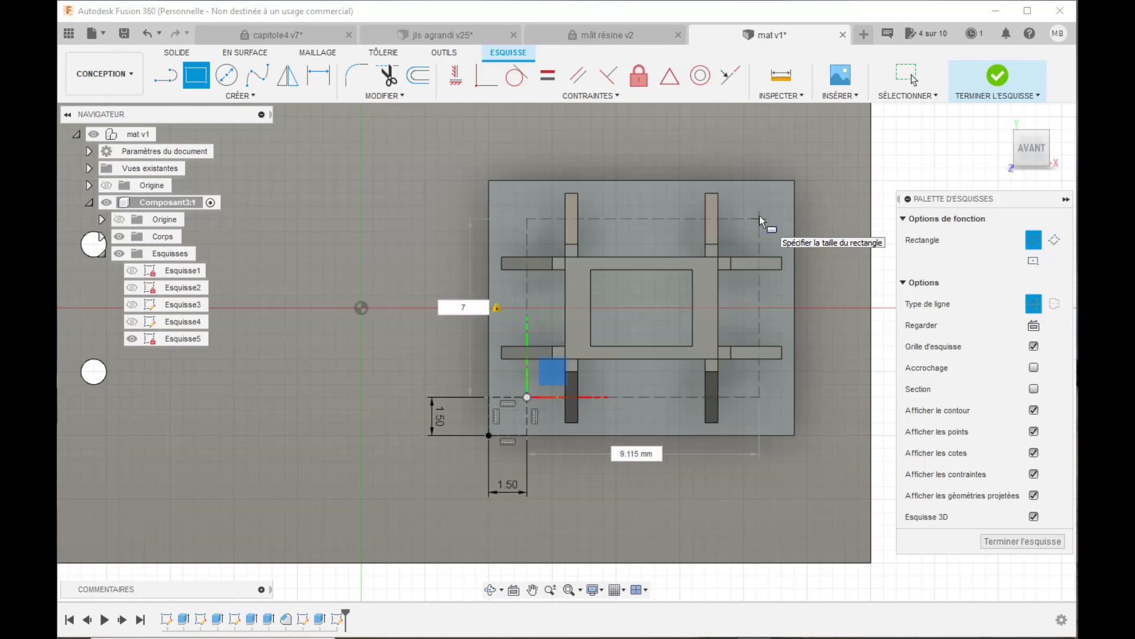
key(Tab)
text(9)
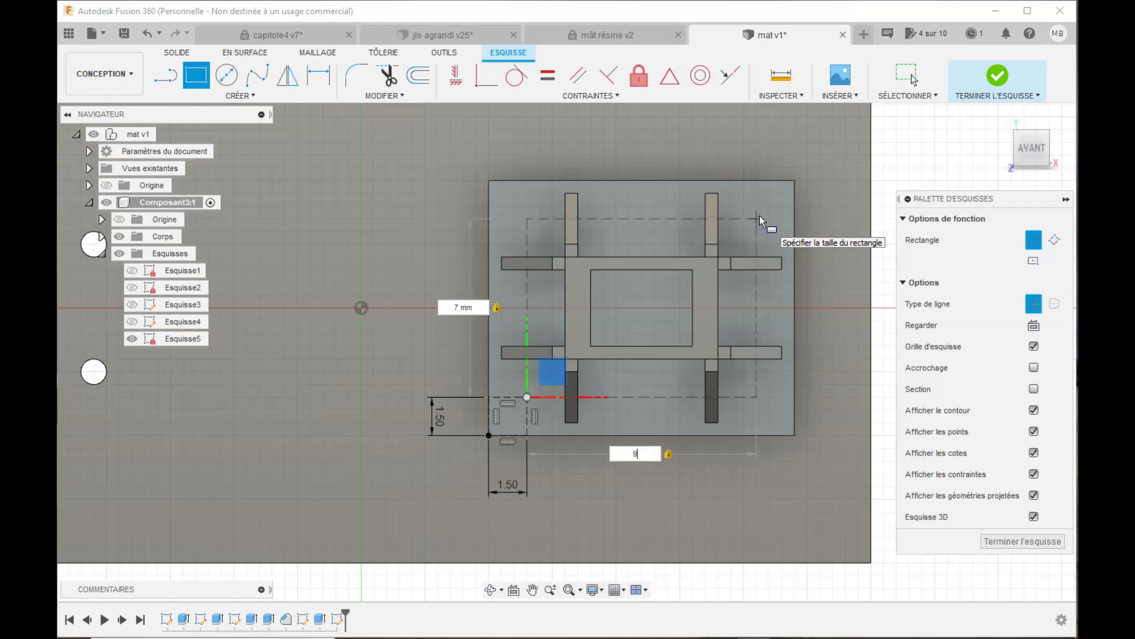
key(Return)
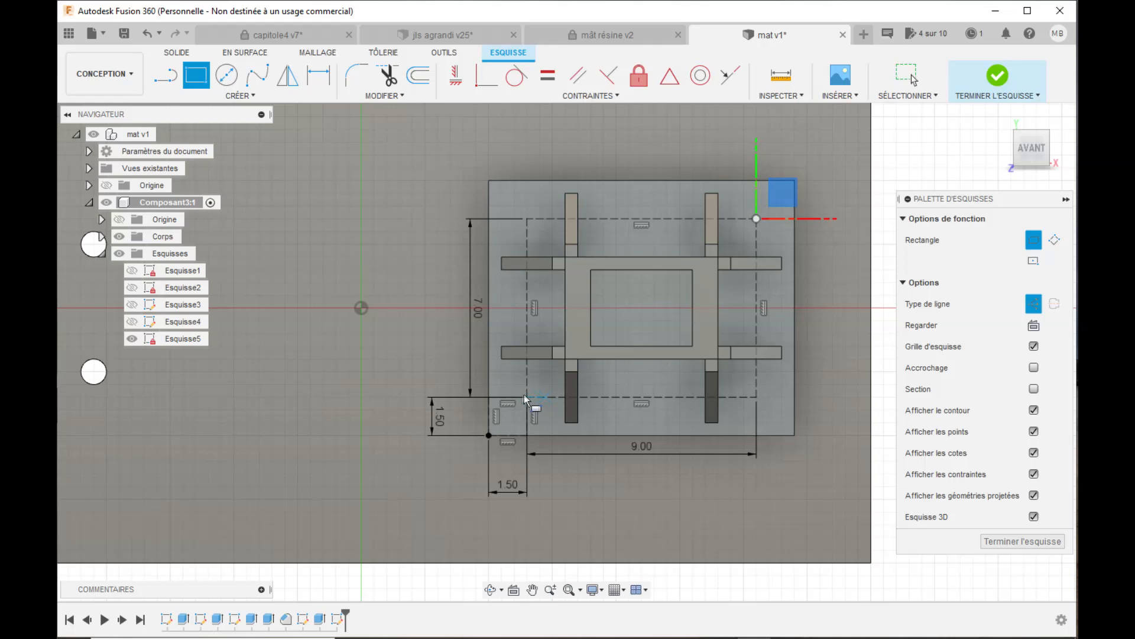
- Draw a 0.6 mm diameter circle with the normal line type, centred on the 9 by 7 mm rectangle's upper-left corner
click(227, 76)
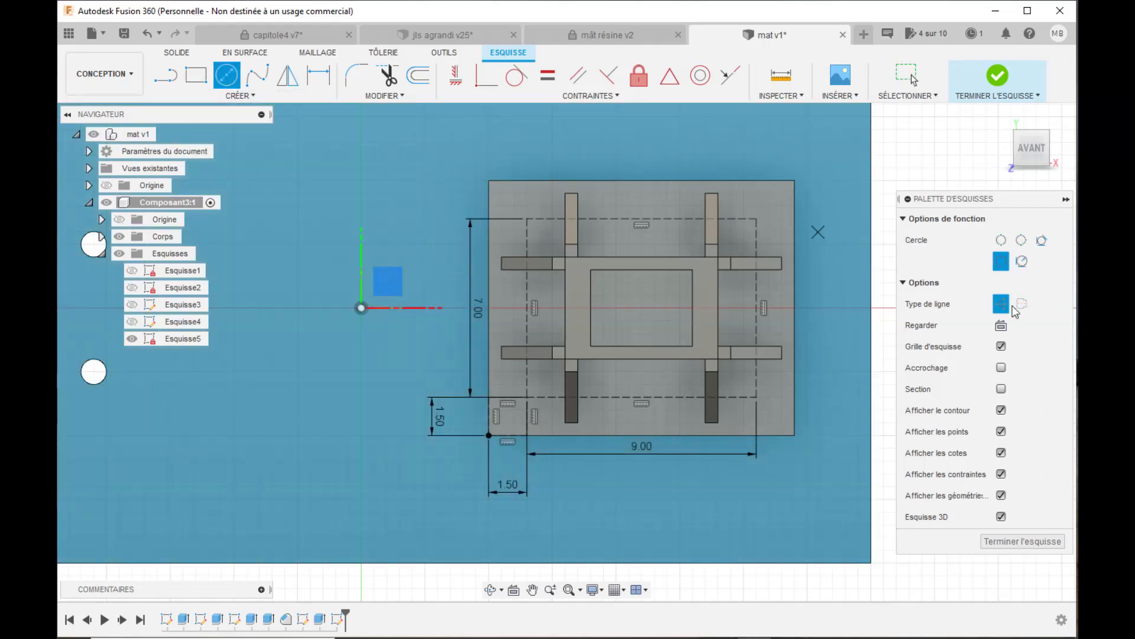
click(1001, 303)
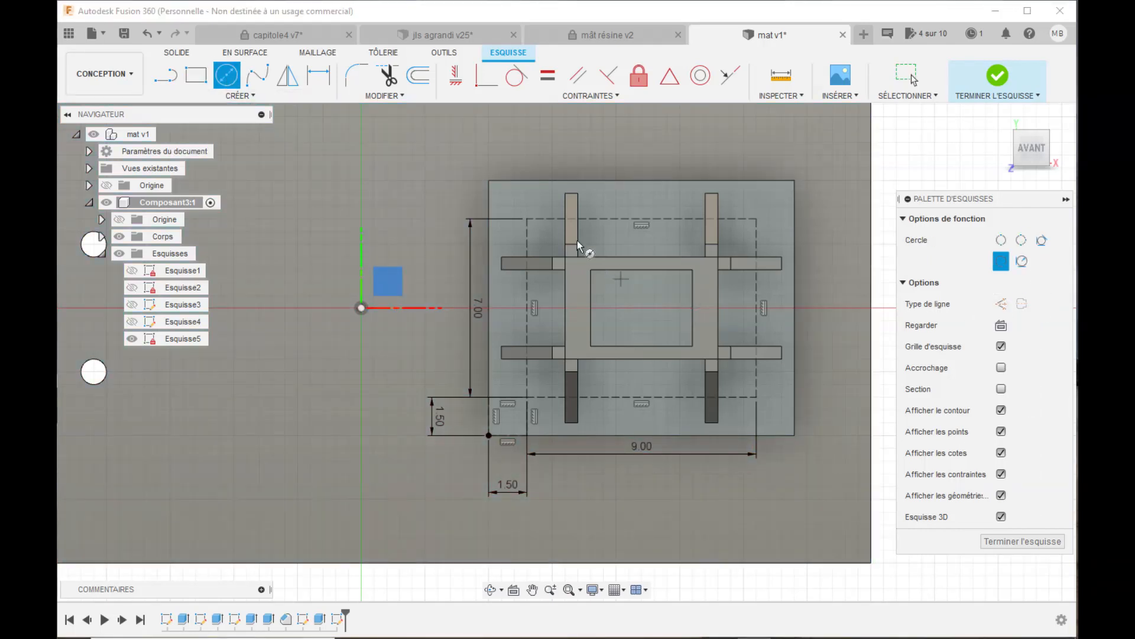
click(527, 218)
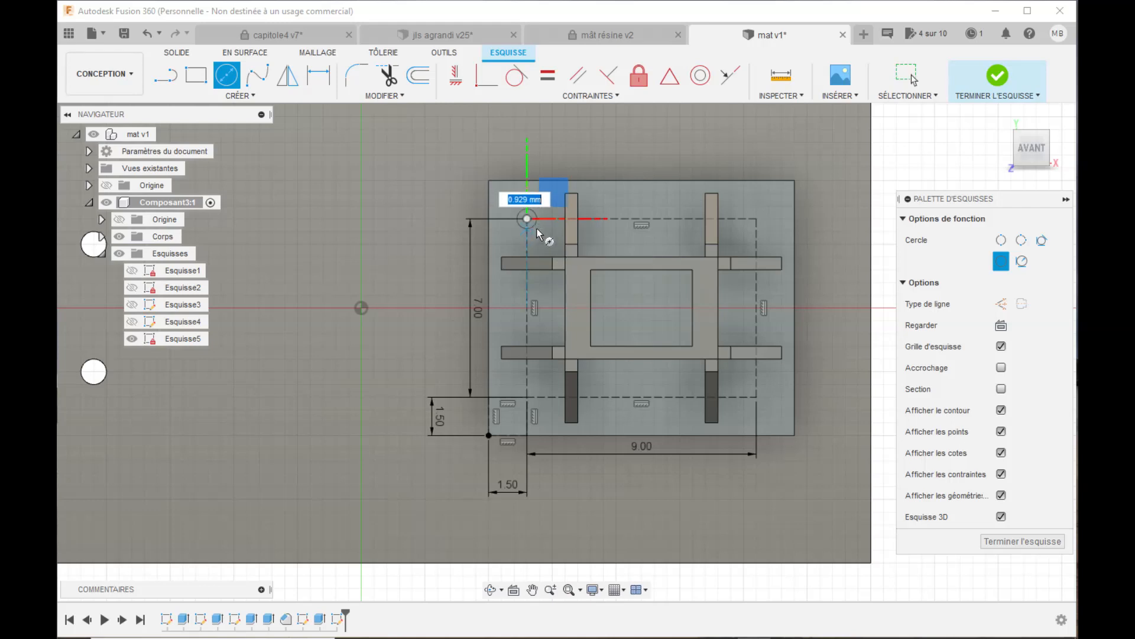
text(0.6)
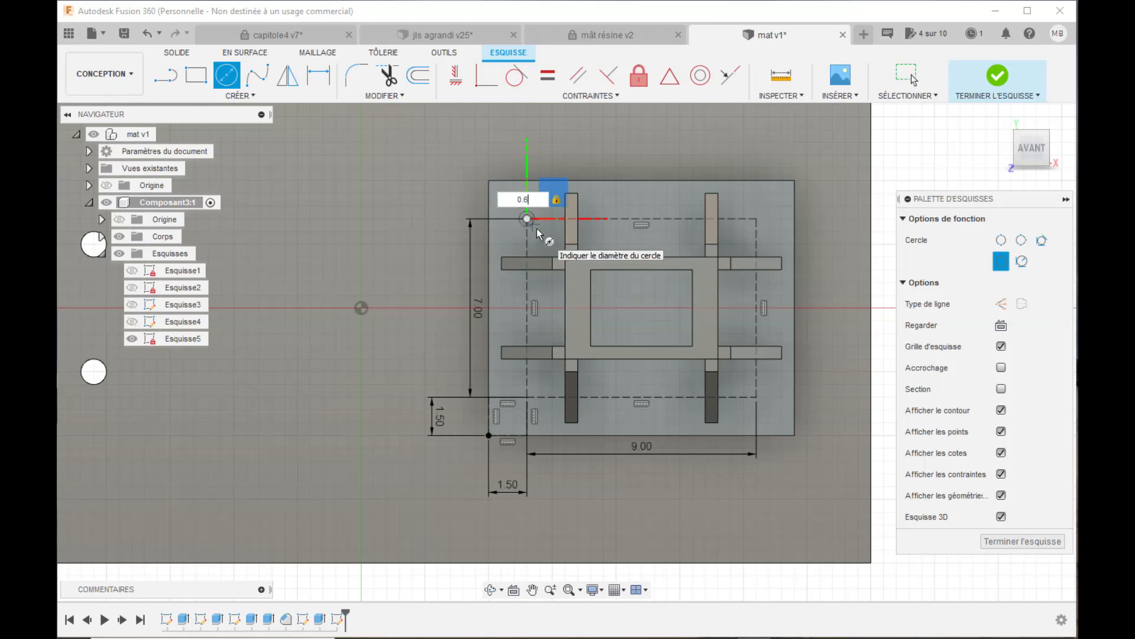
key(Return)
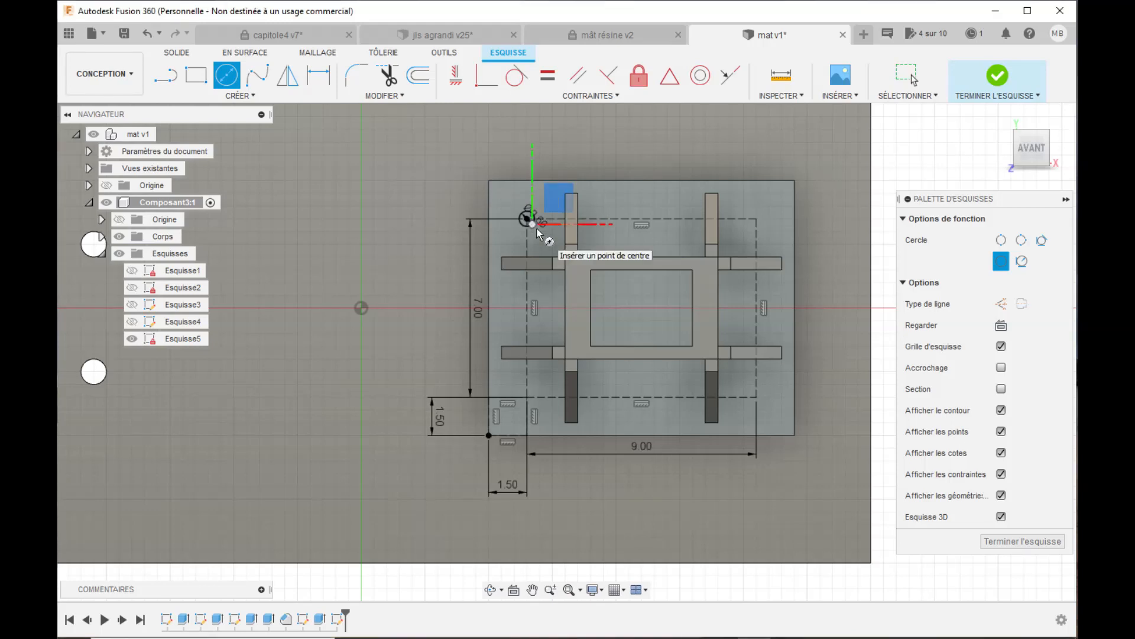
- Add a second 0.6 mm diameter circle centred on the construction rectangle's lower-left corner
click(527, 398)
text(0.)
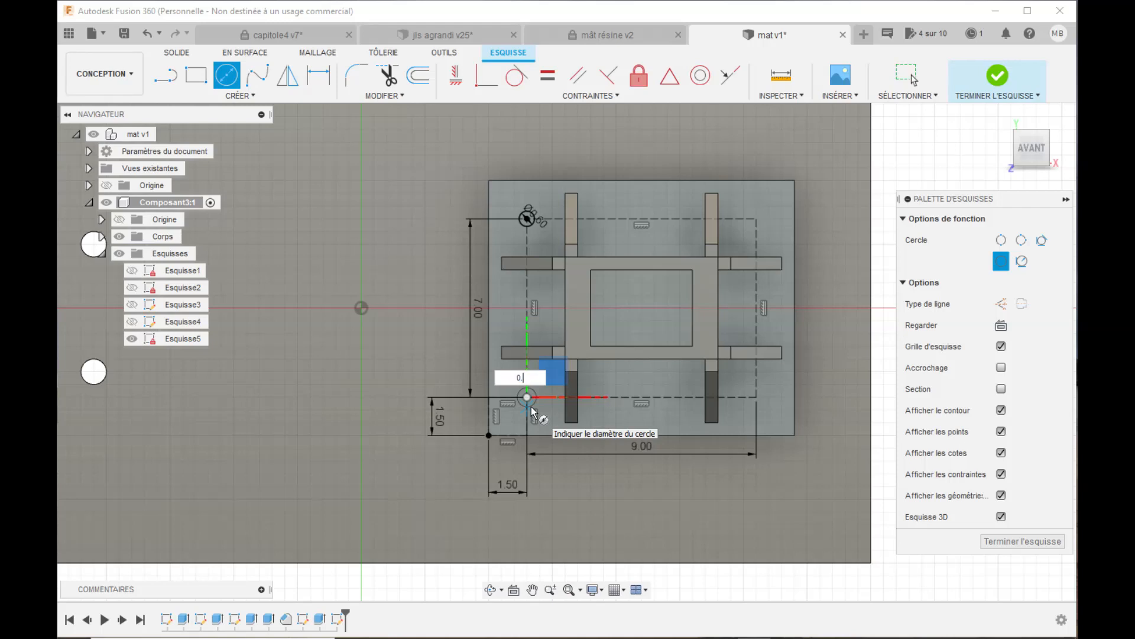
text(6)
key(Return)
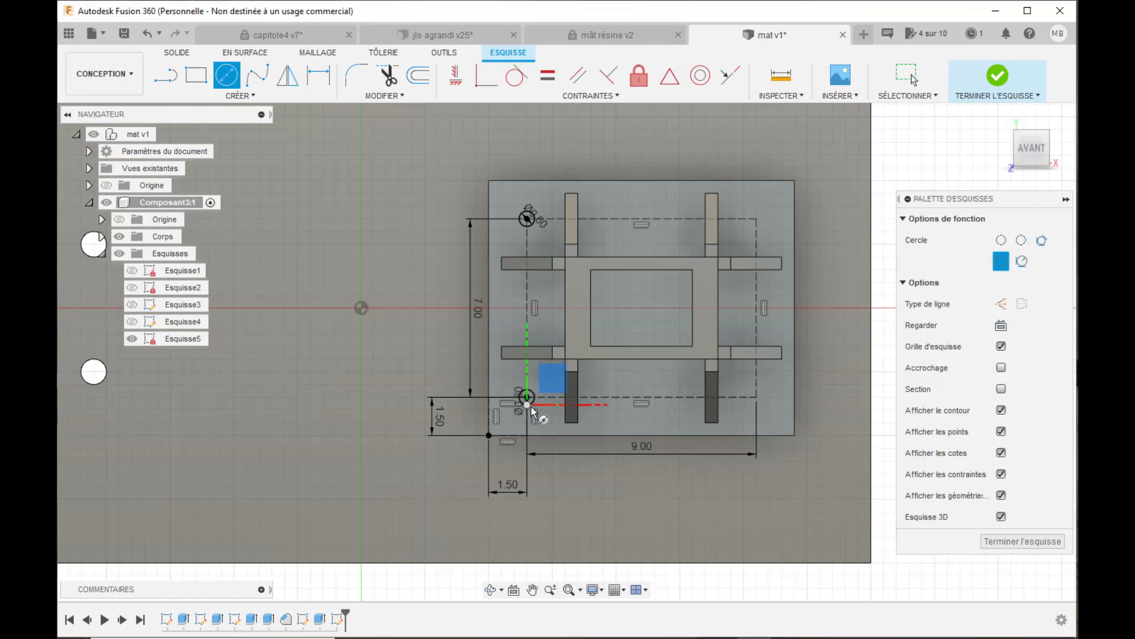
- Draw 0.6 mm diameter circles centred on the lower-right and upper-right corners of the 9 by 7 mm construction rectangle
click(757, 399)
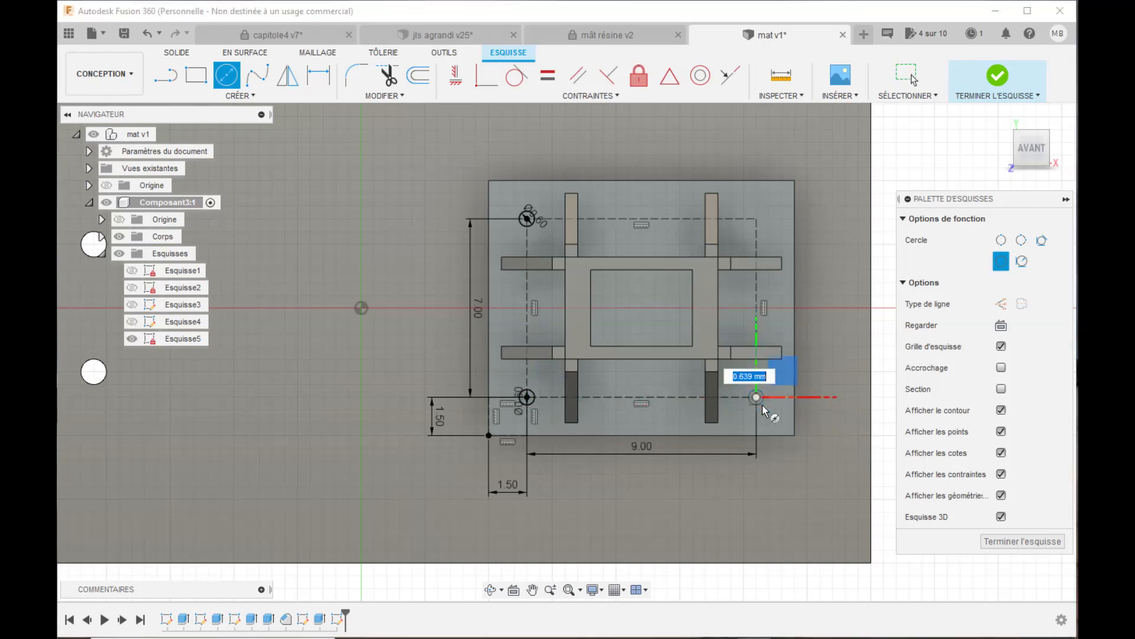
text(0.6)
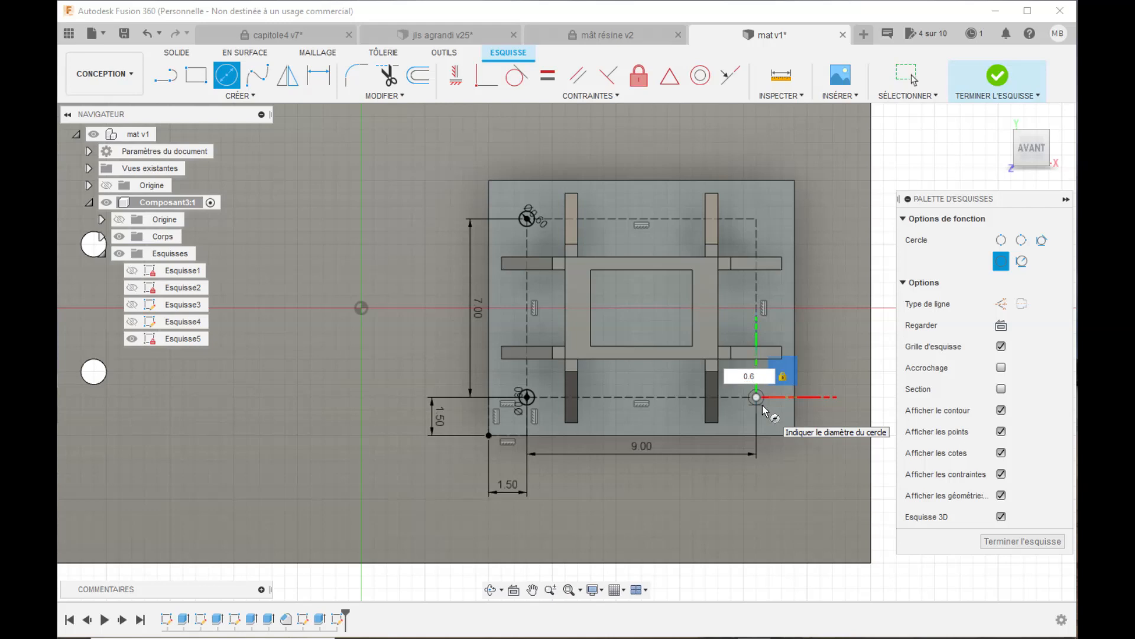
key(Return)
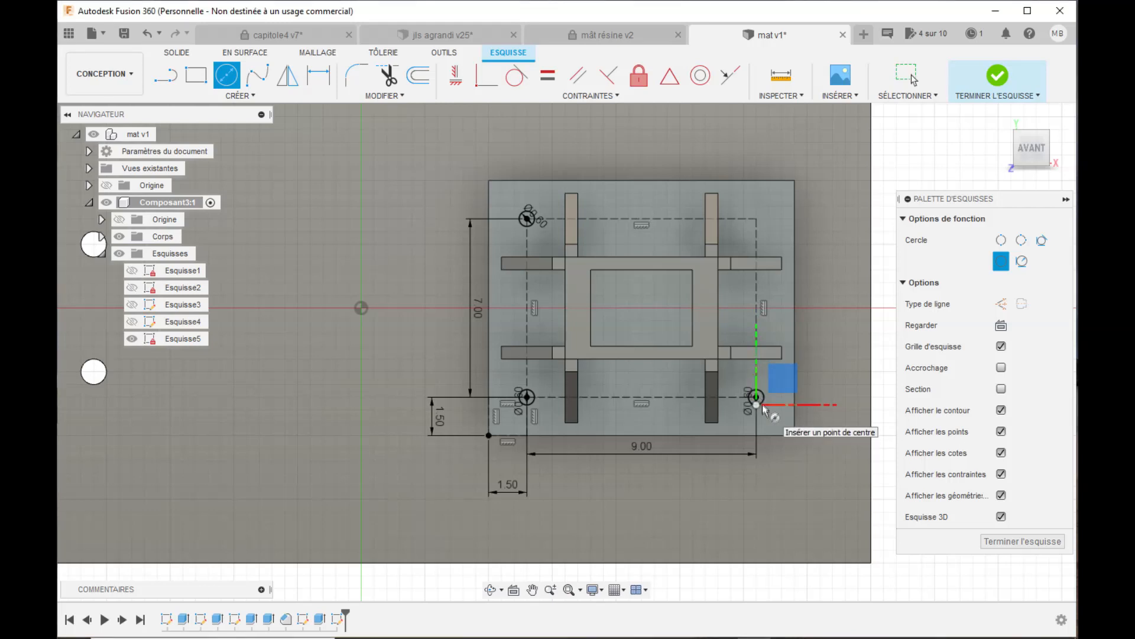
click(756, 220)
text(0)
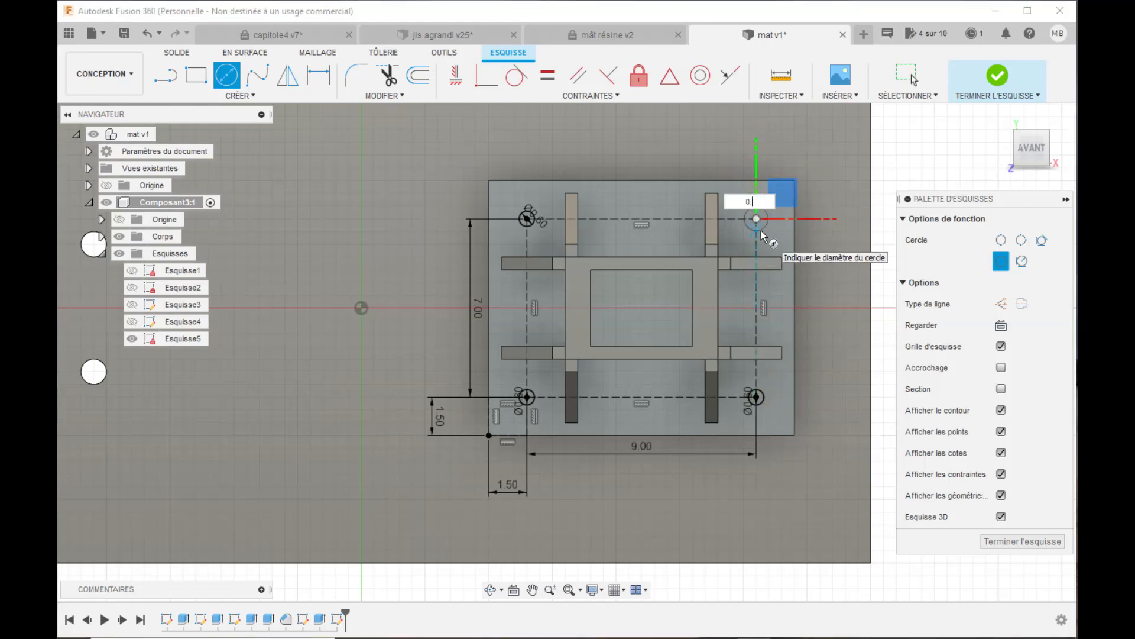
text(.6)
key(Return)
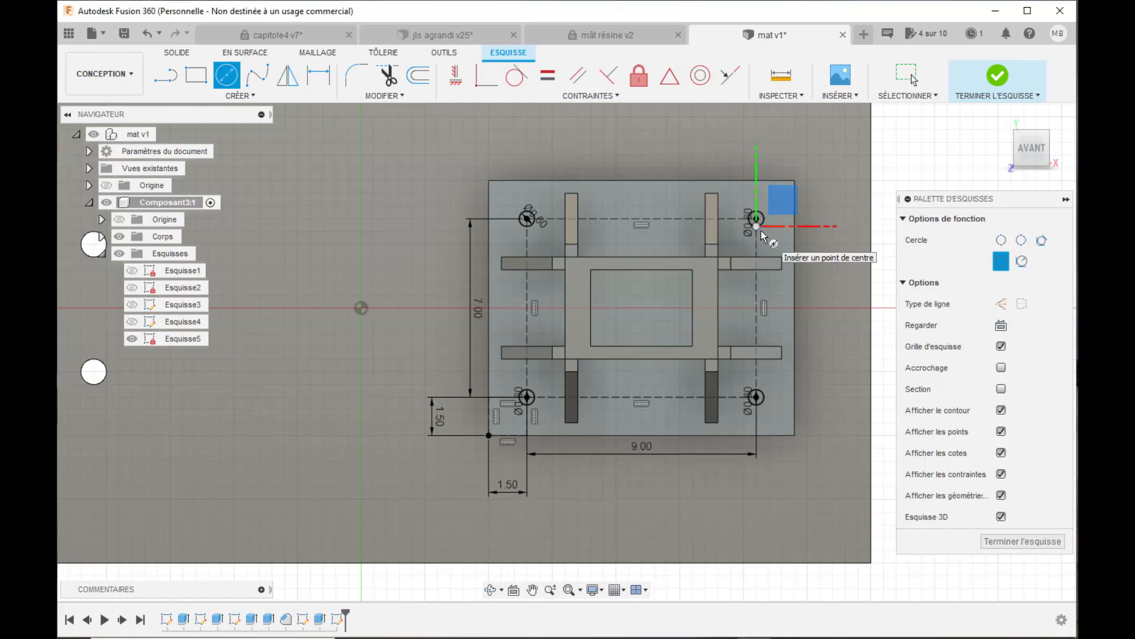
- Draw 0.6 mm diameter circles centred on the midpoints of the 9 by 7 mm rectangle's two vertical sides
click(526, 308)
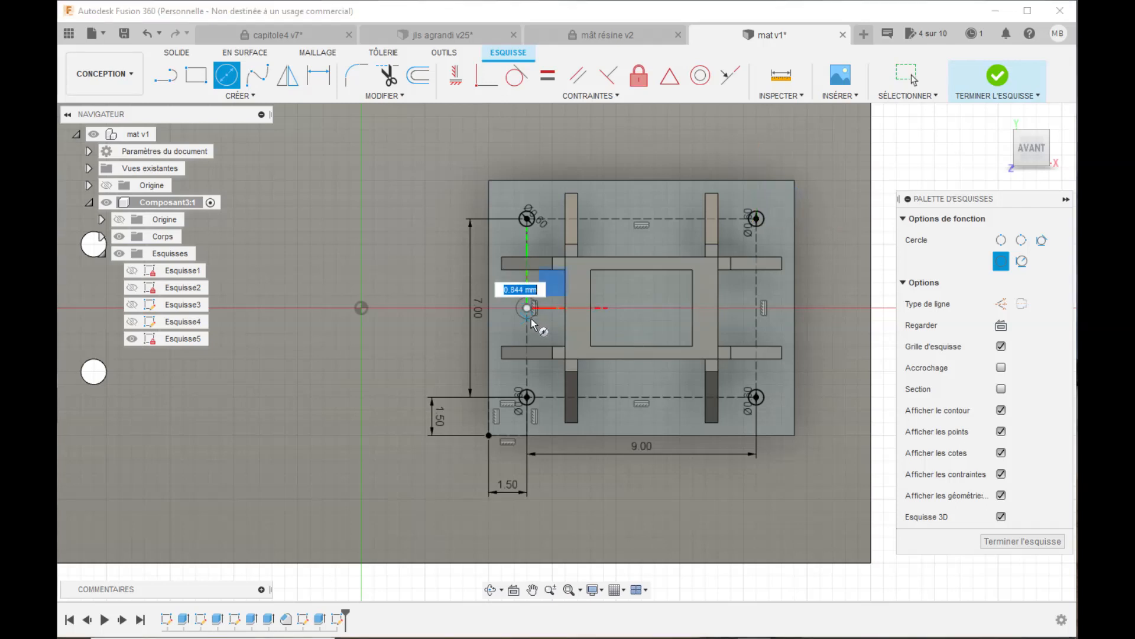
text(0.)
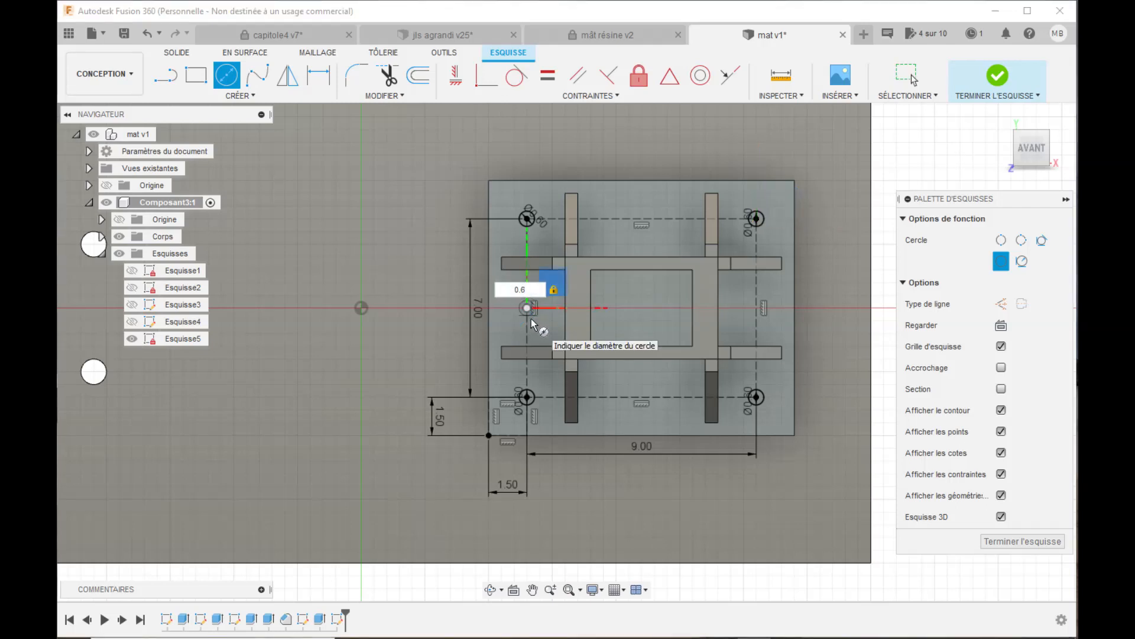
text(6)
key(Return)
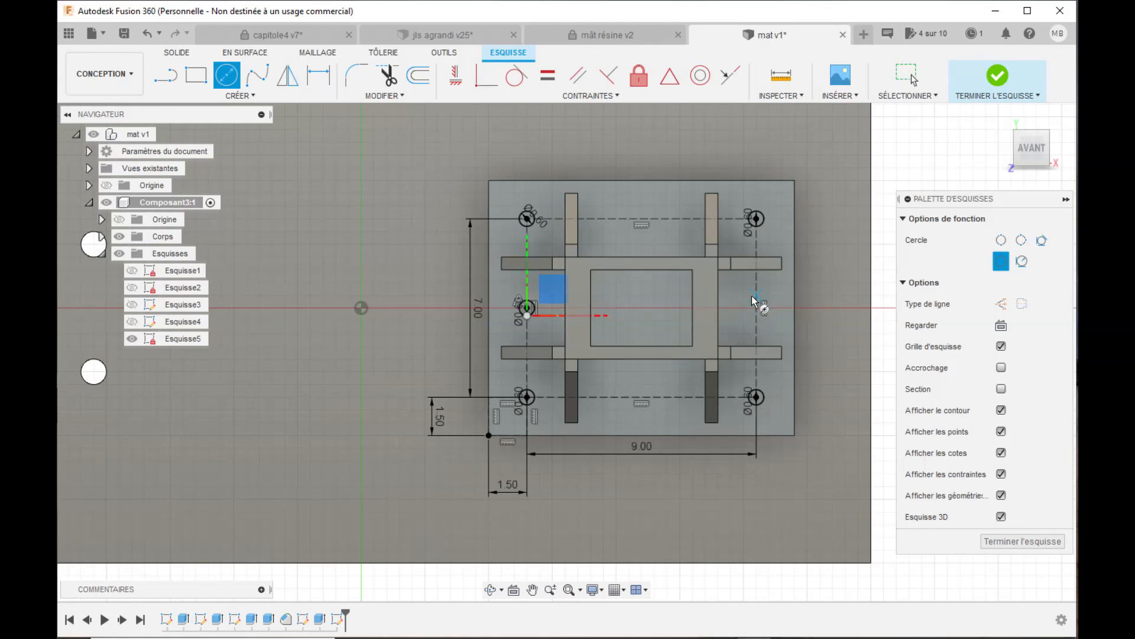
click(757, 308)
text(0.6)
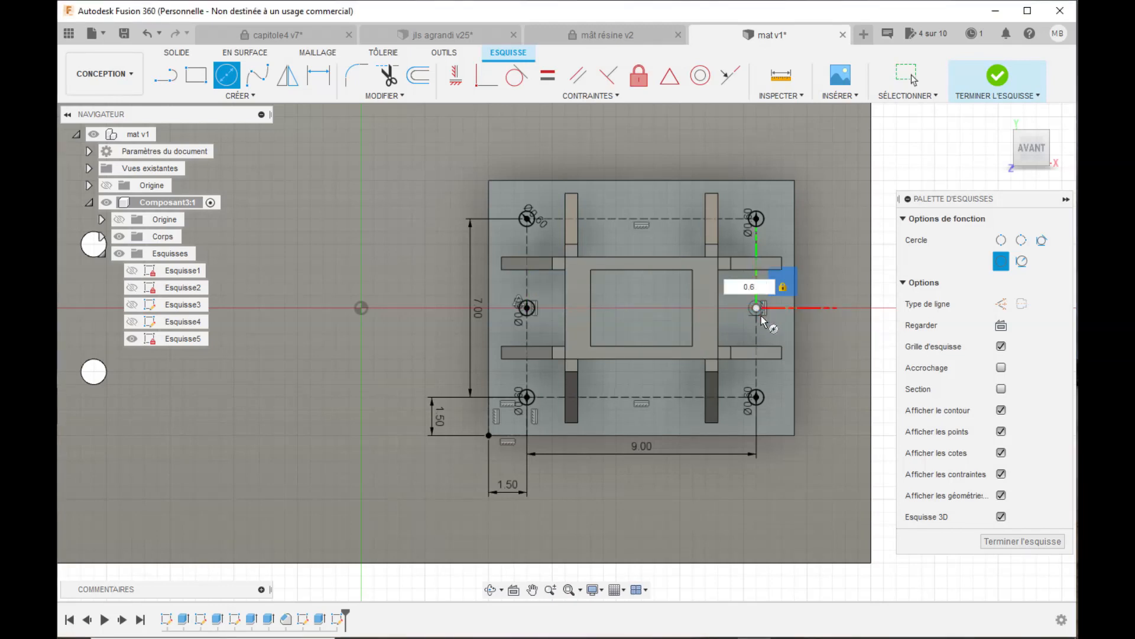
key(Return)
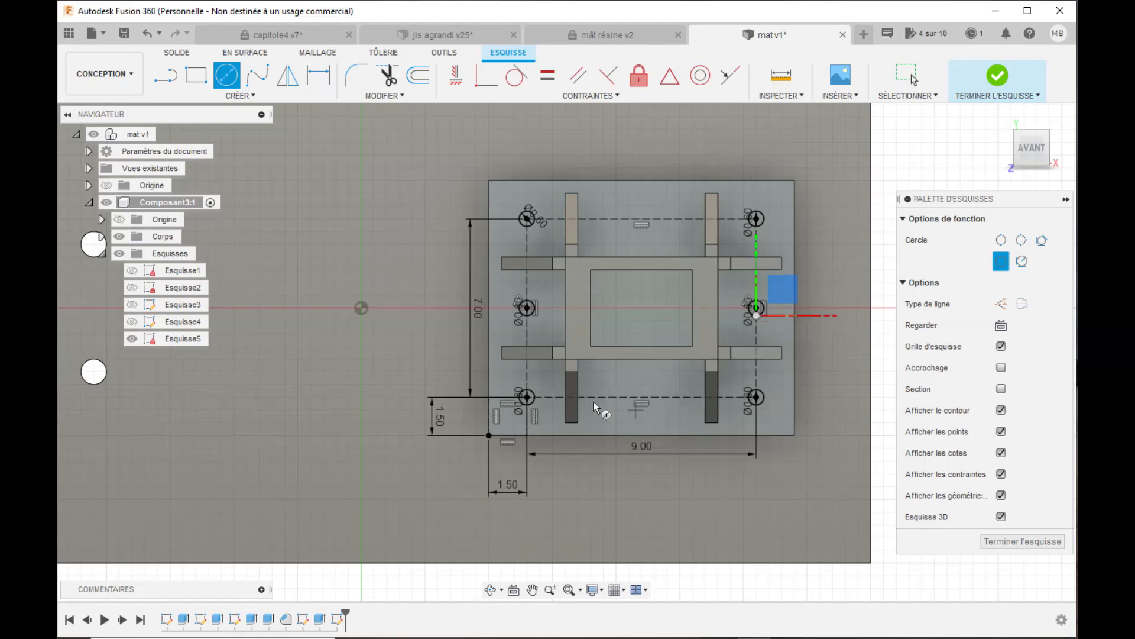
- Start a two-point rectangle with the construction line type
scroll(650, 405, up, 3)
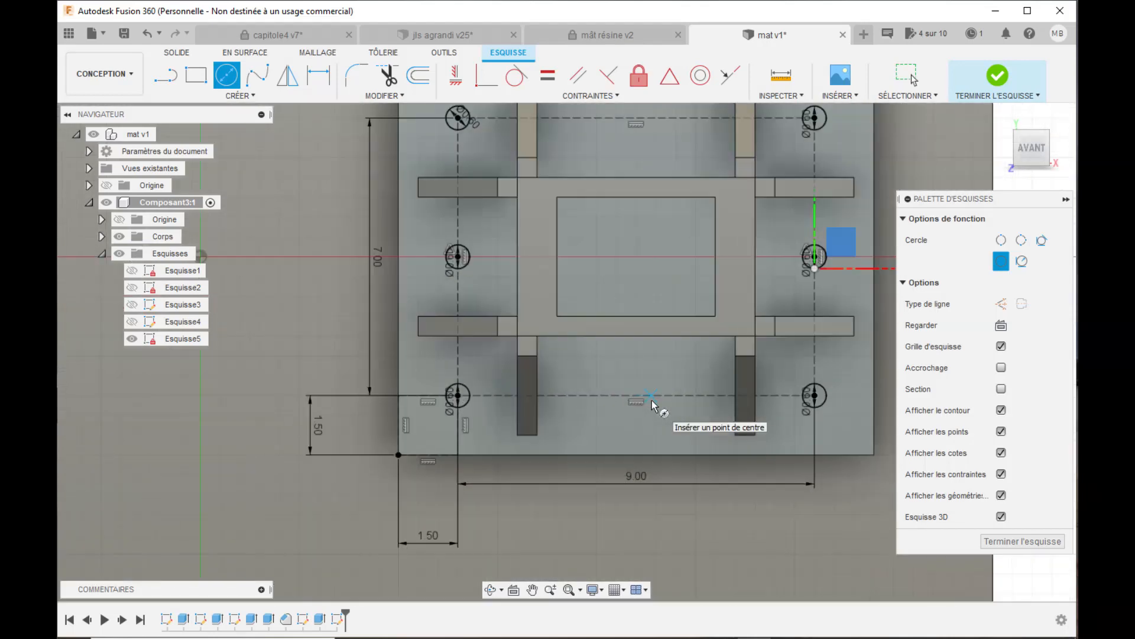
scroll(651, 399, up, 2)
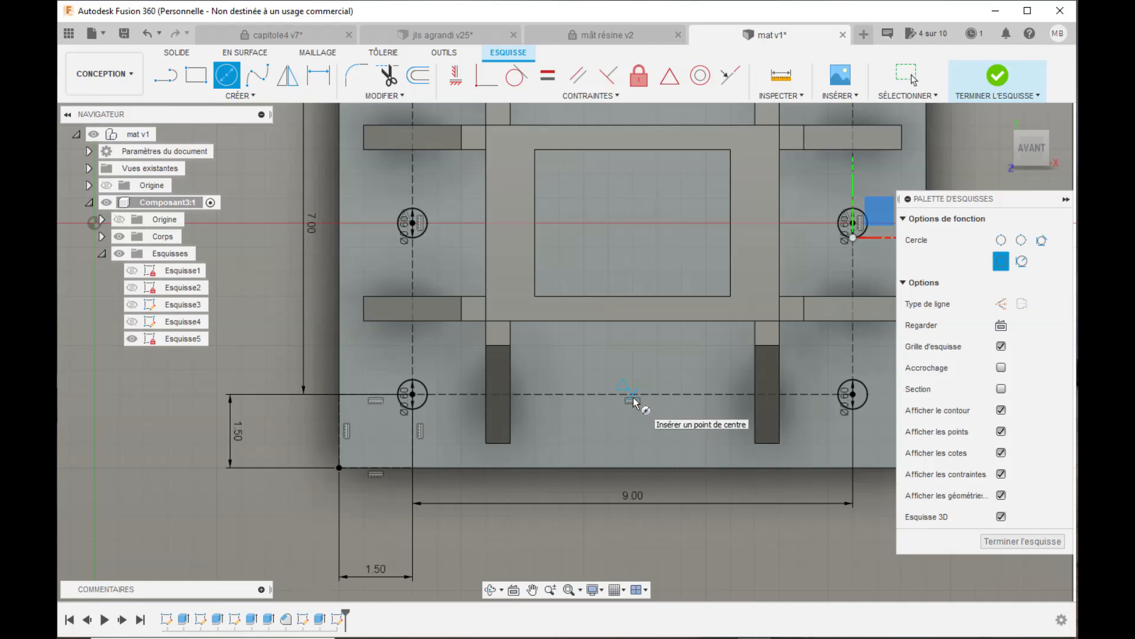
scroll(634, 400, down, 1)
scroll(634, 402, down, 3)
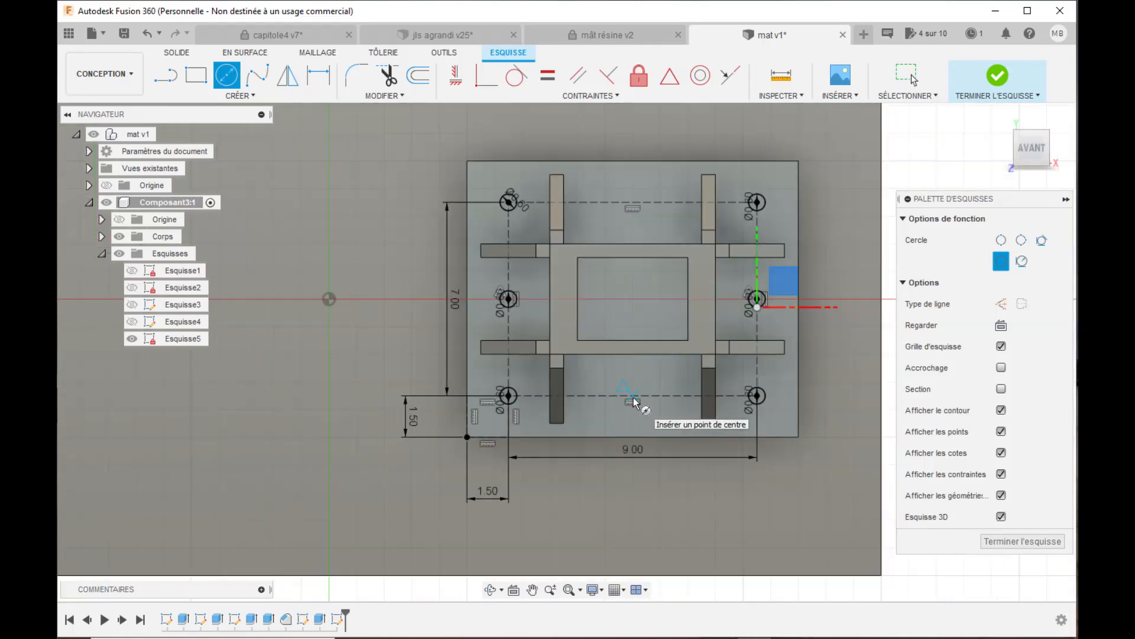
scroll(635, 402, up, 1)
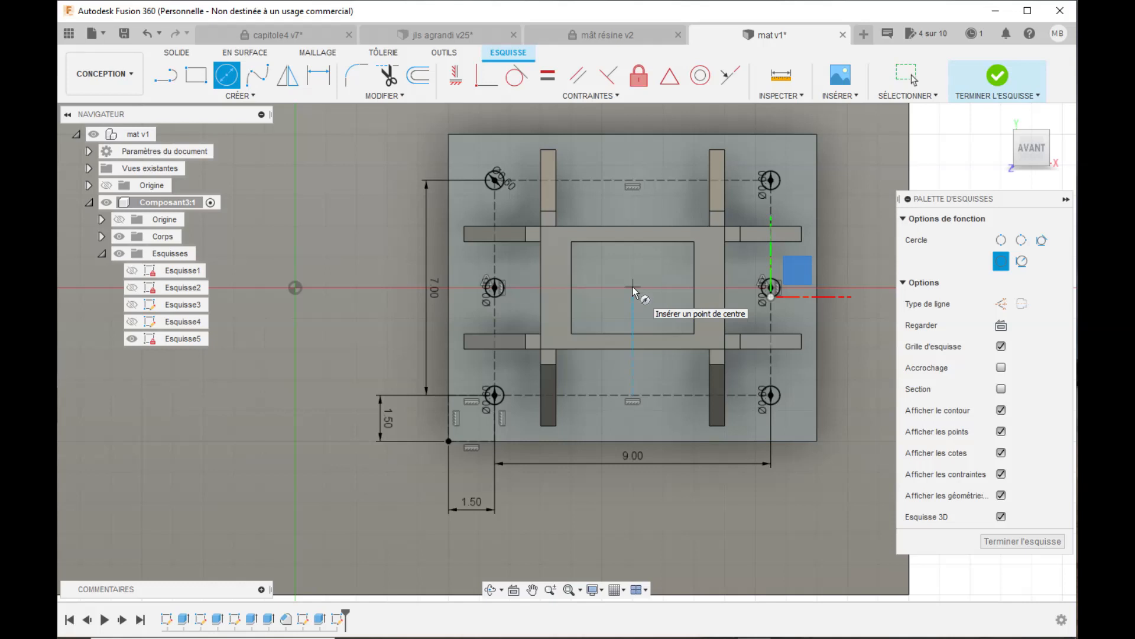
click(195, 75)
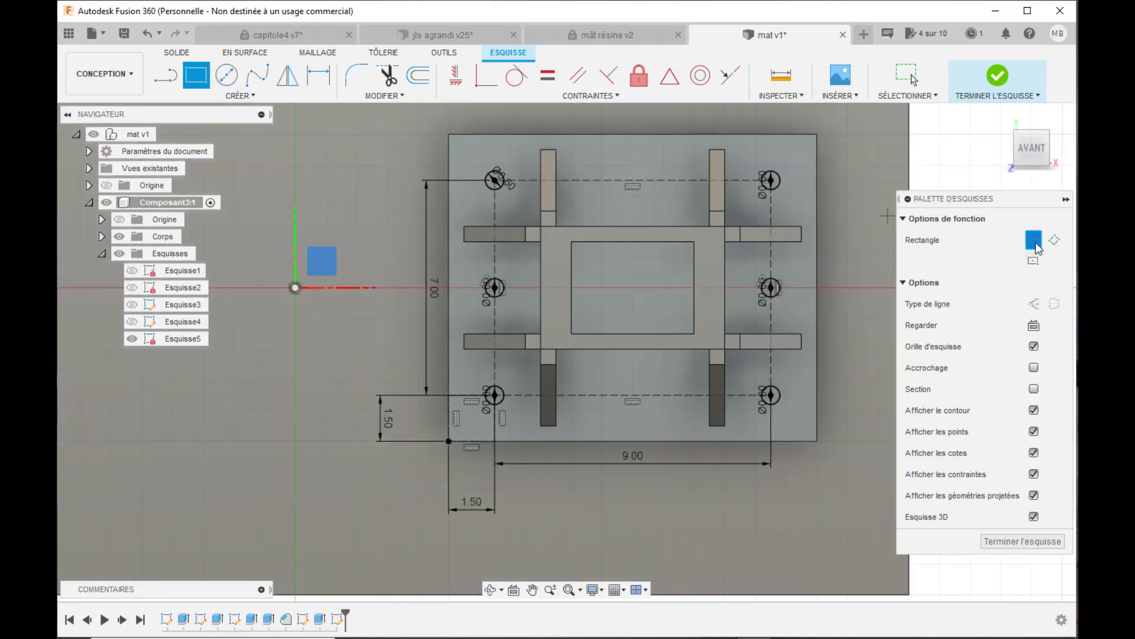
click(1032, 305)
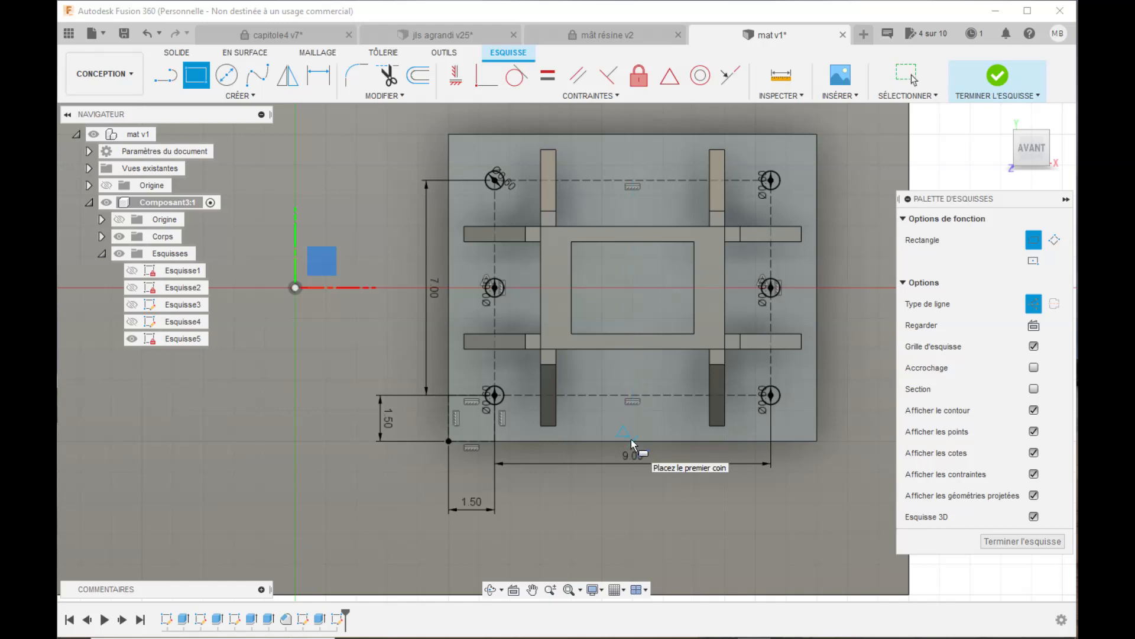
click(634, 289)
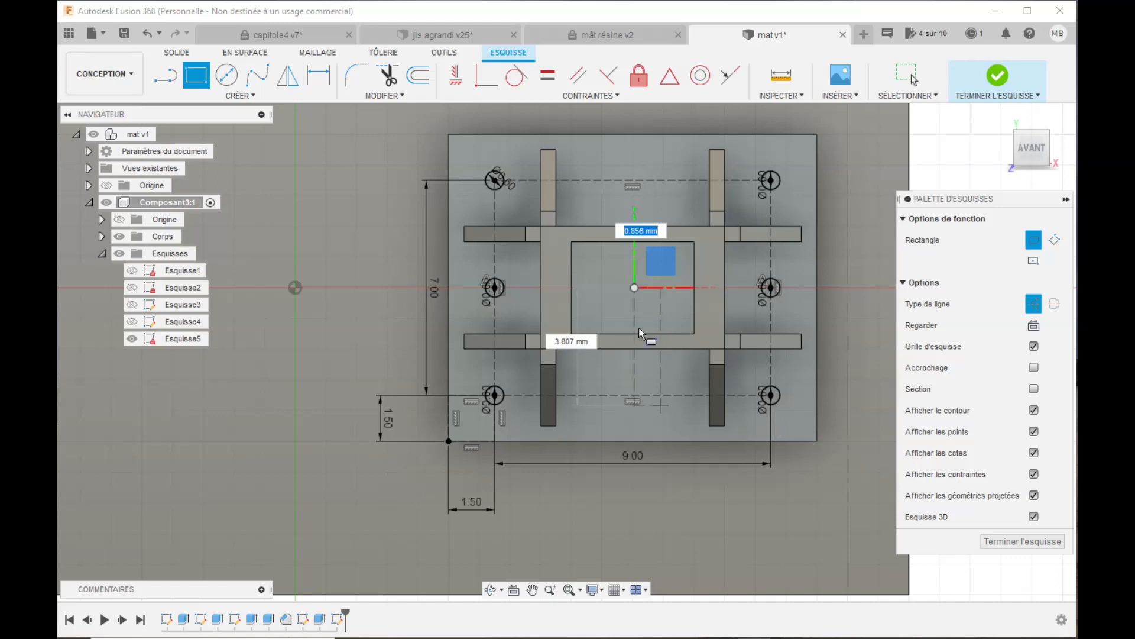
right_click(627, 304)
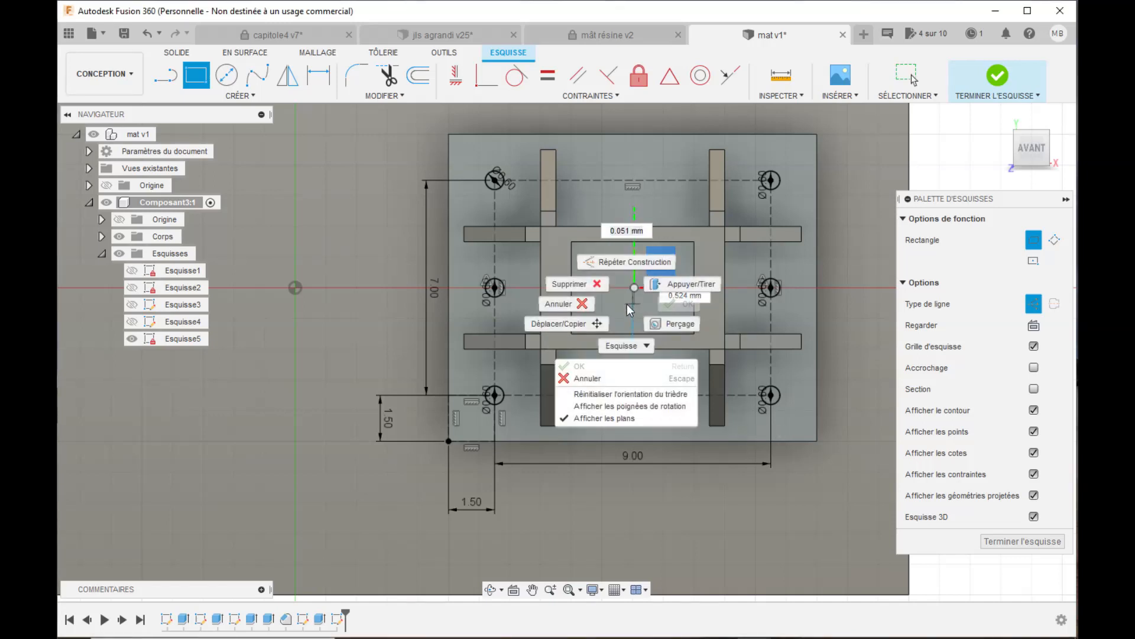
click(567, 303)
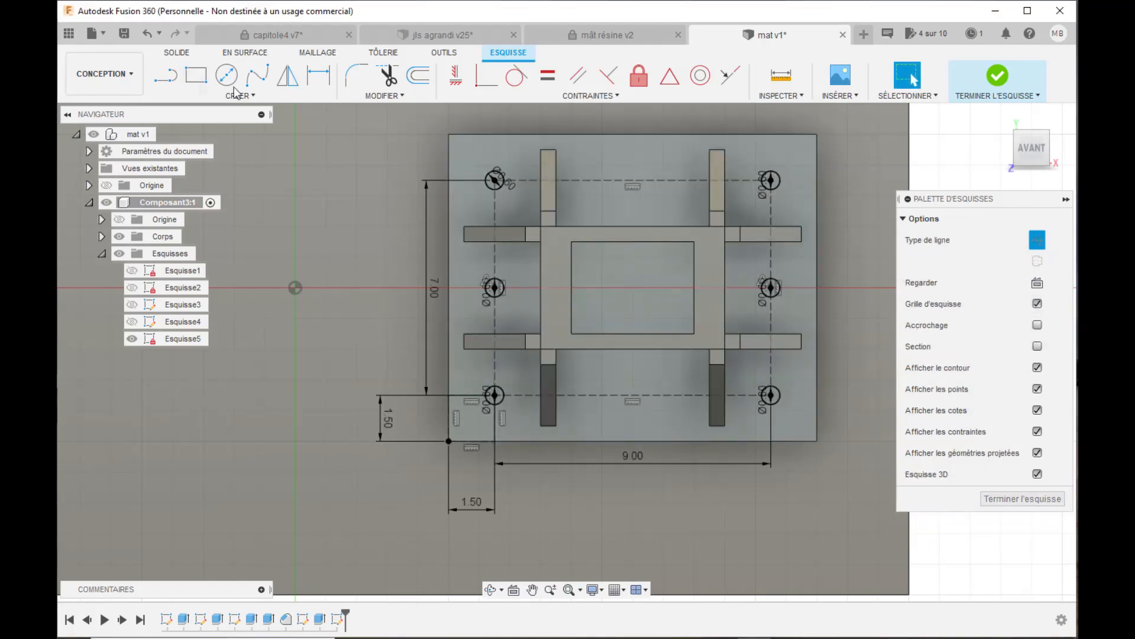
- Draw a centre construction rectangle 2.5 mm wide and 7 mm high at the middle of the 9 by 7 mm rectangle
click(239, 95)
mouse_move(241, 139)
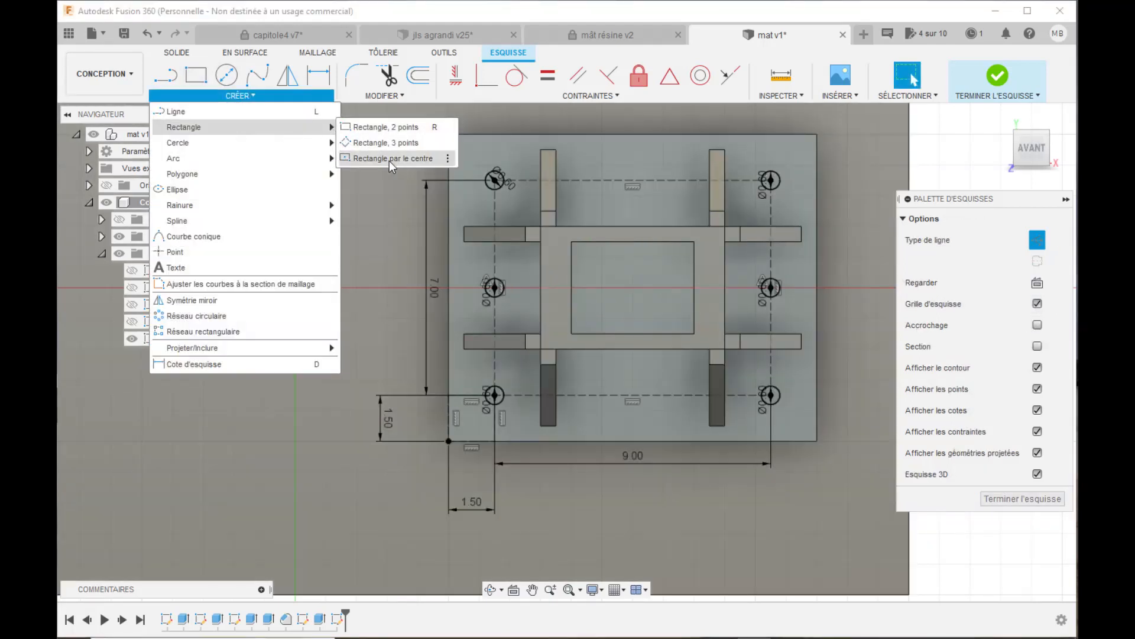
click(389, 161)
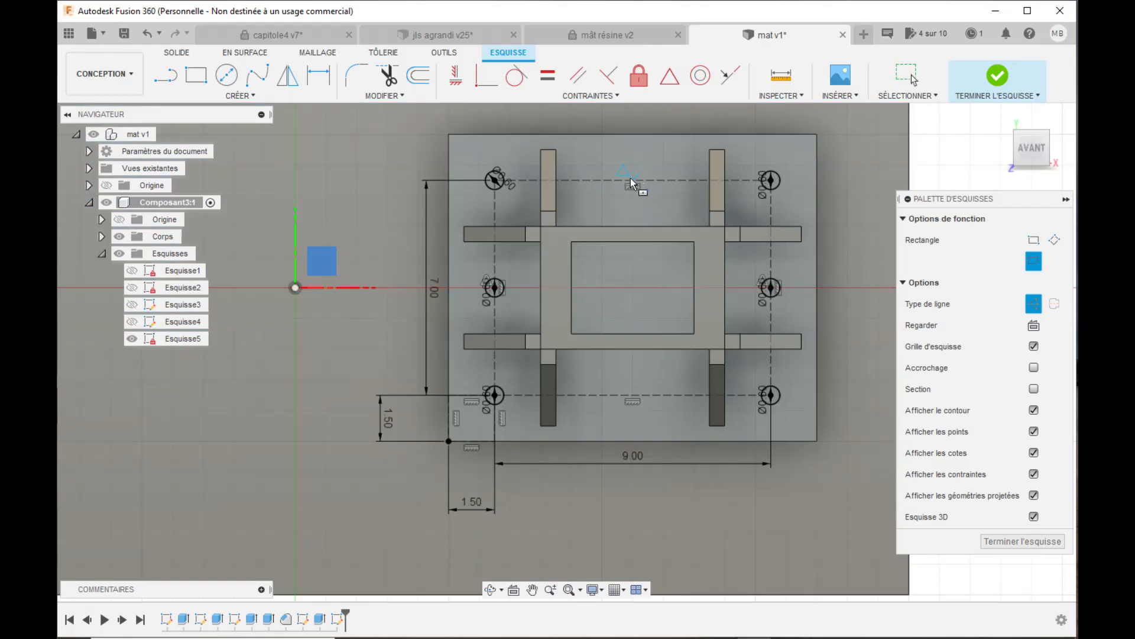
click(631, 289)
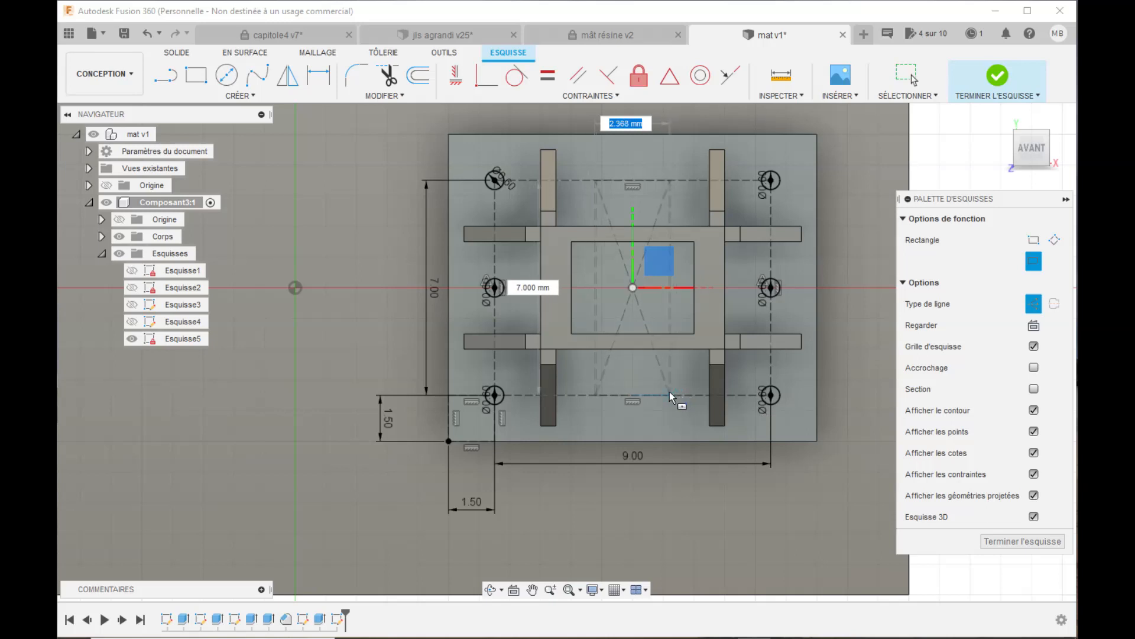
text(2.5)
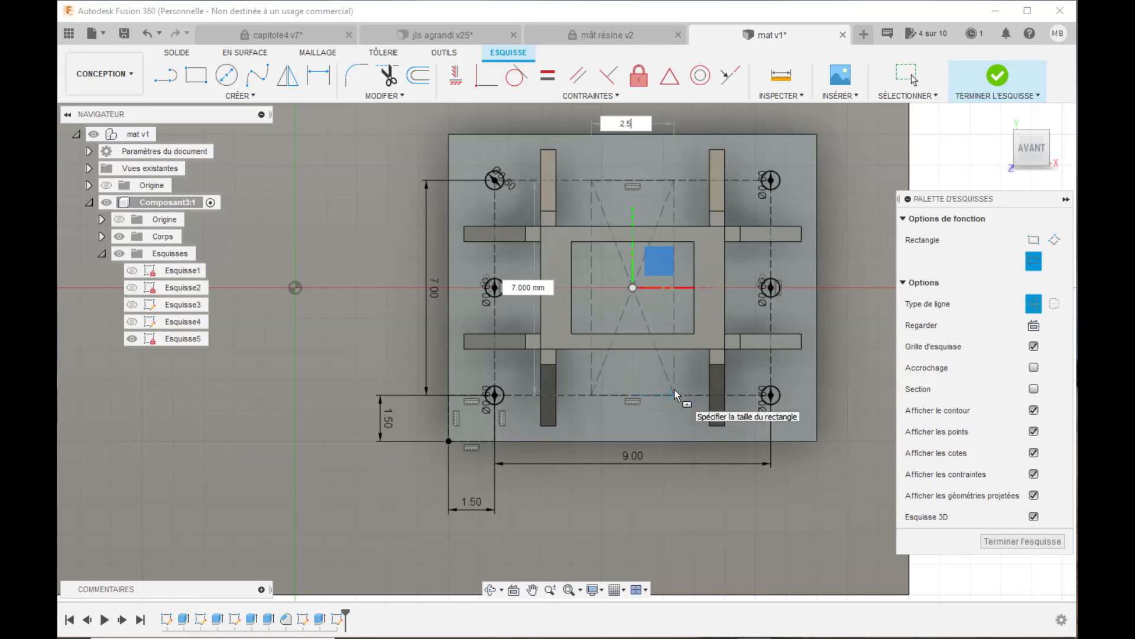
key(Tab)
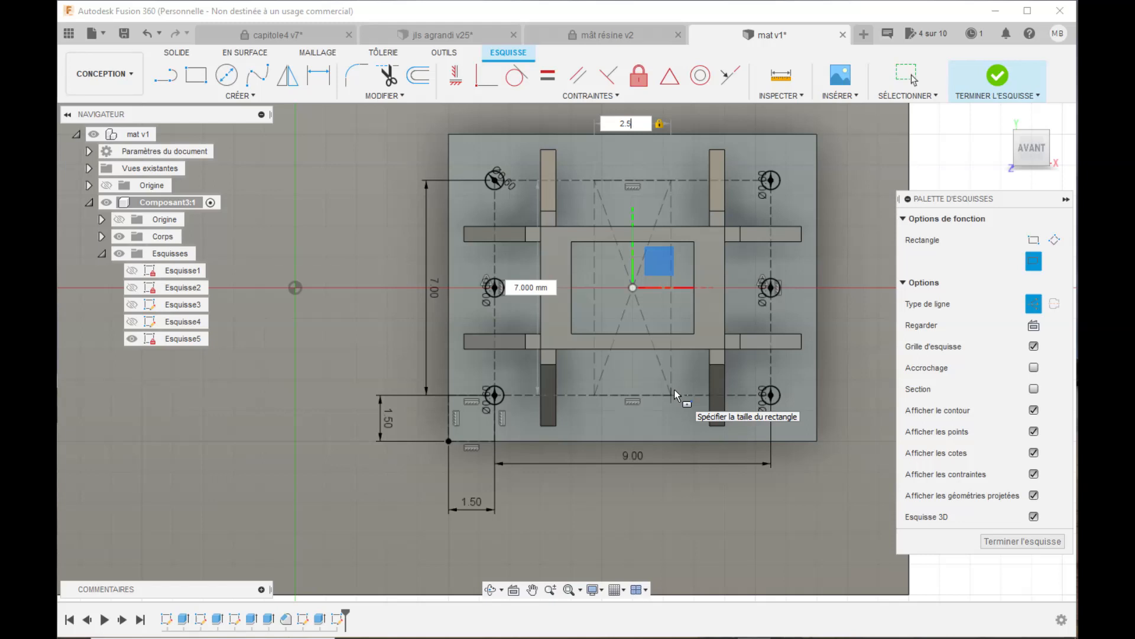
click(675, 389)
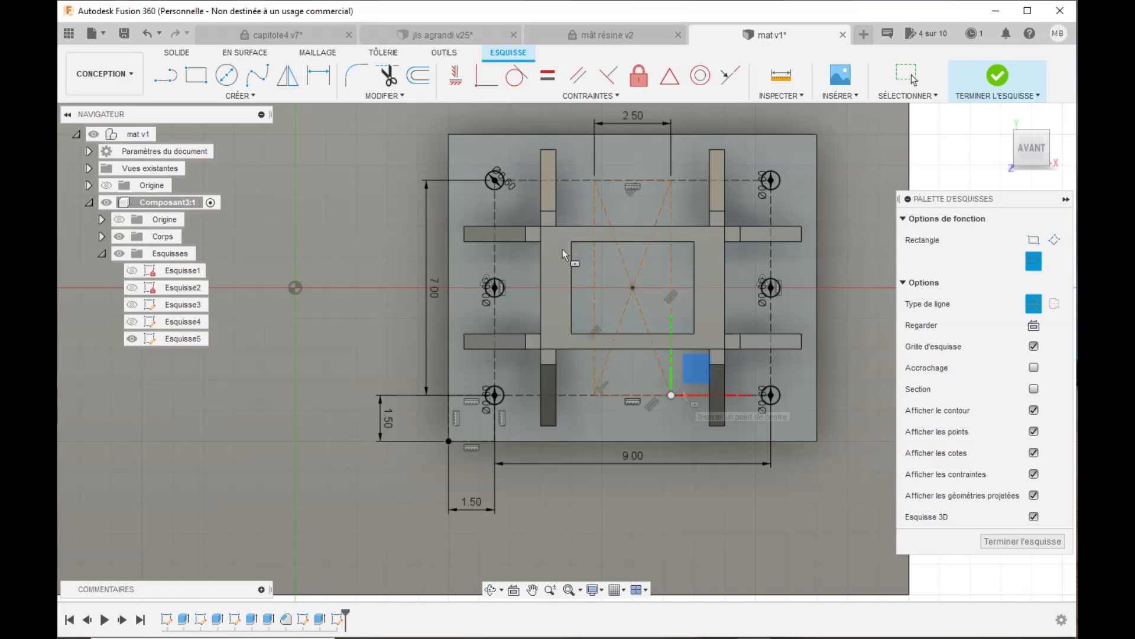
- Draw 0.6 mm diameter circles with the normal line type, centred on the 2.5 mm wide rectangle's two upper corners
click(227, 75)
click(1001, 305)
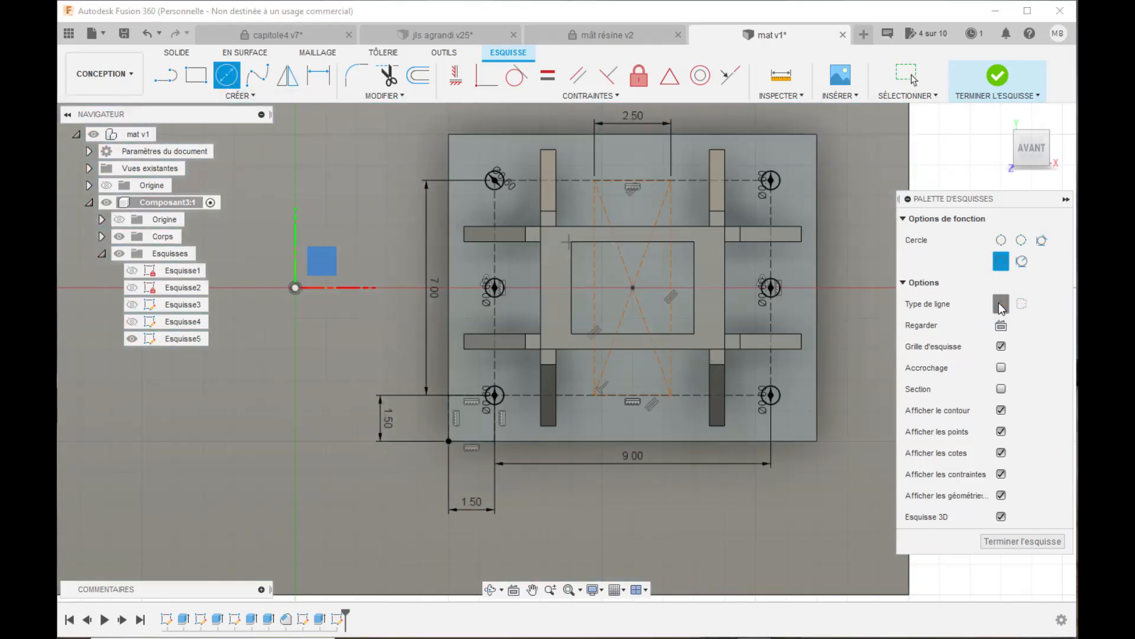
click(595, 188)
text(0.6)
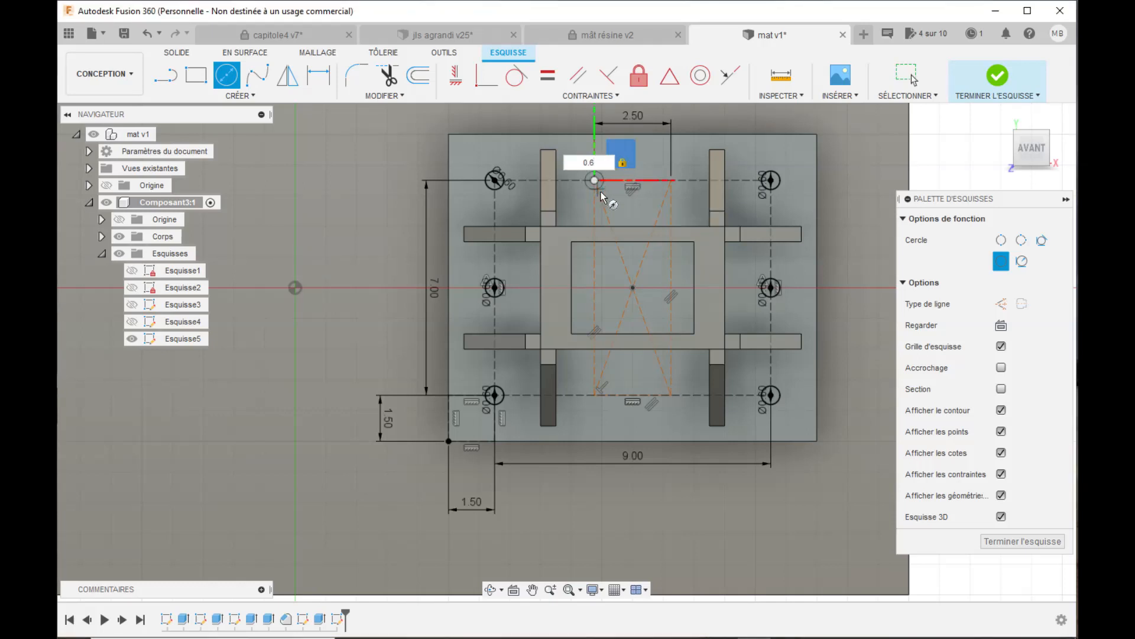
key(Return)
click(671, 180)
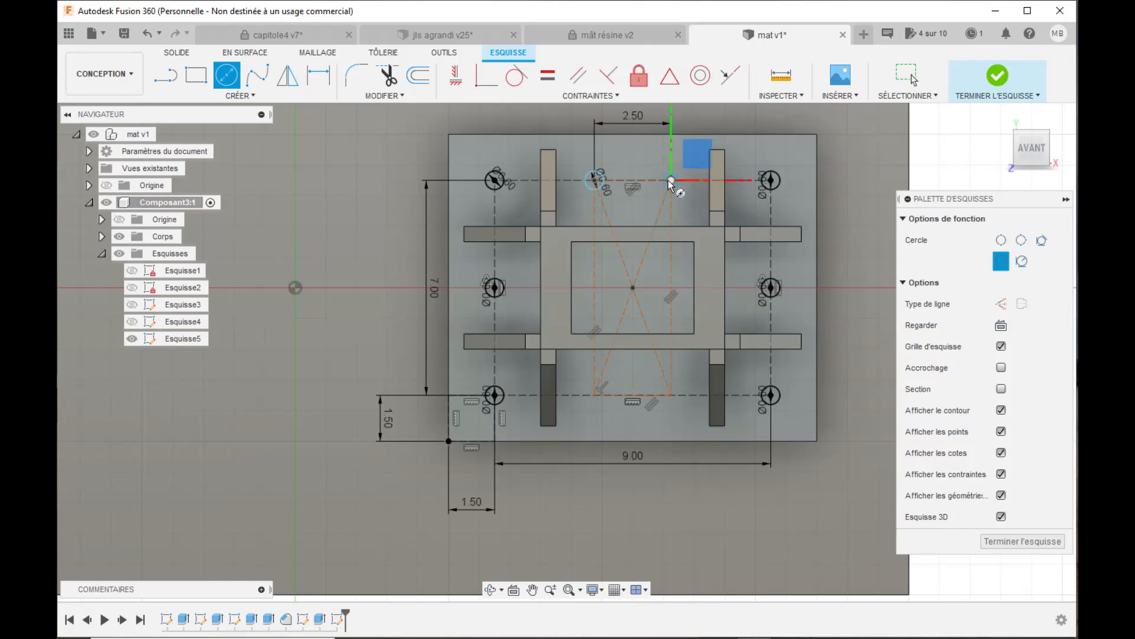
text(0.6)
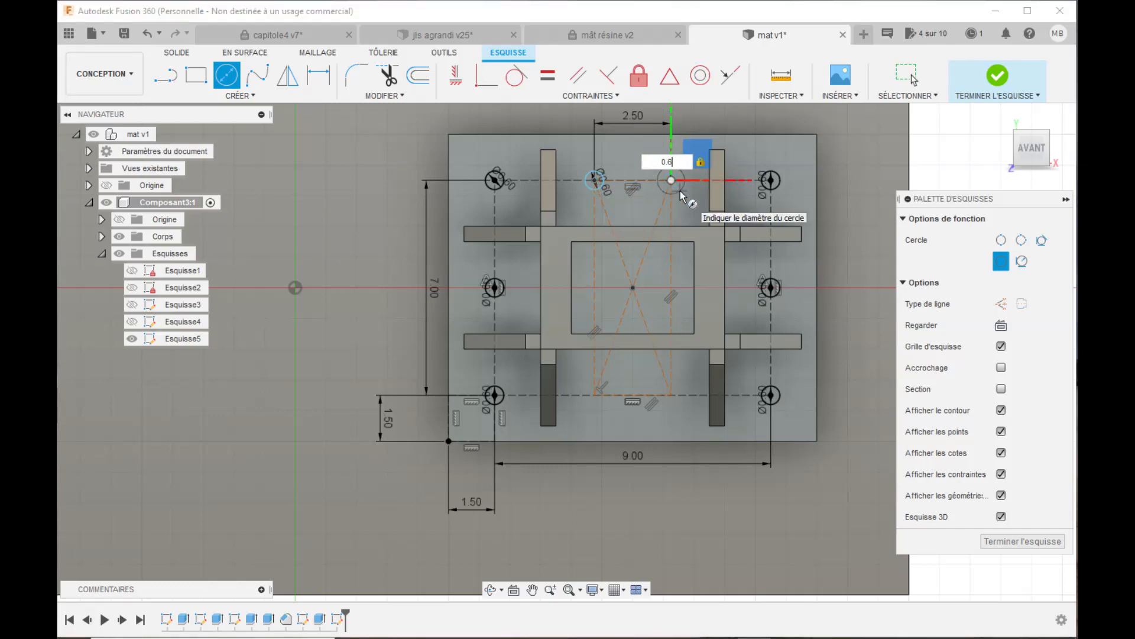
key(Return)
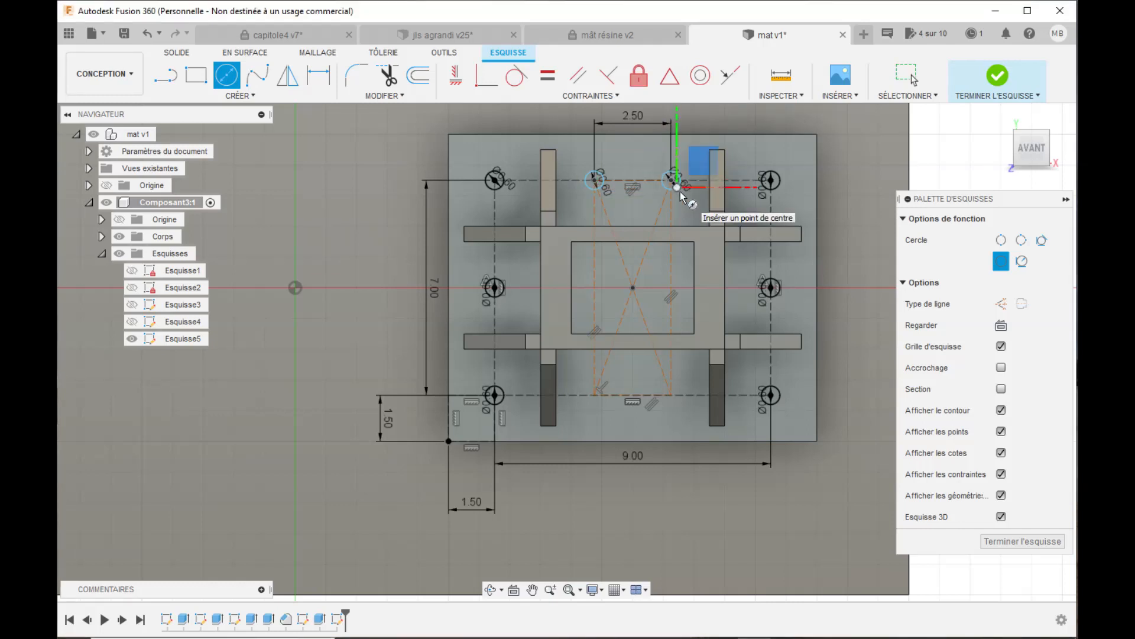
- Draw 0.6 mm diameter circles centred on the 2.5 mm wide construction rectangle's two lower corners
click(594, 397)
text(0.6)
key(Return)
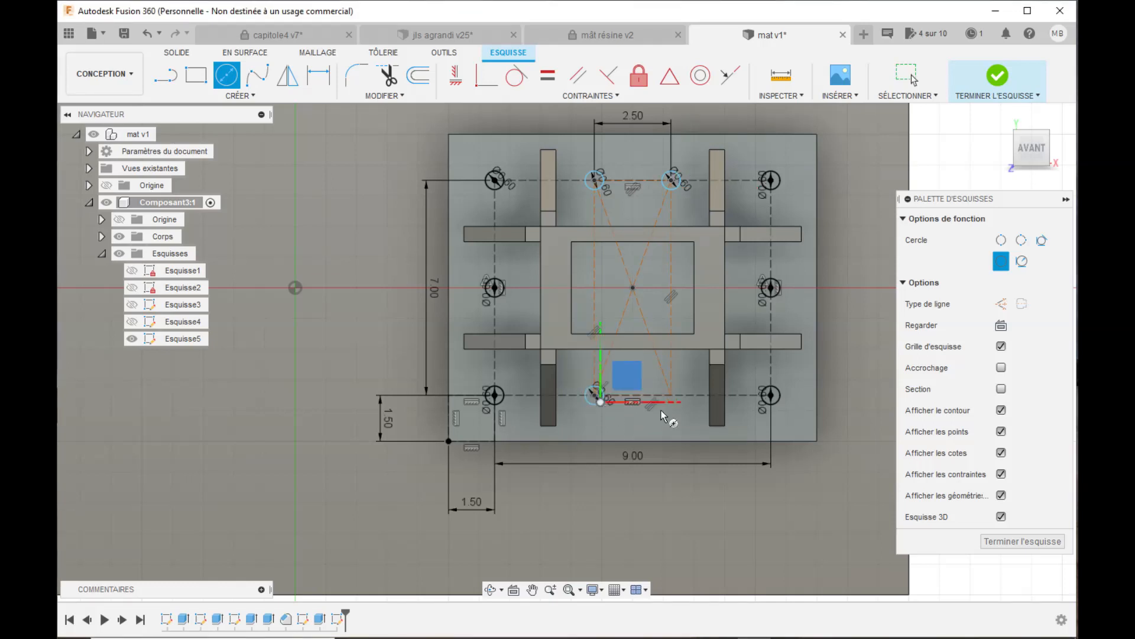
click(672, 396)
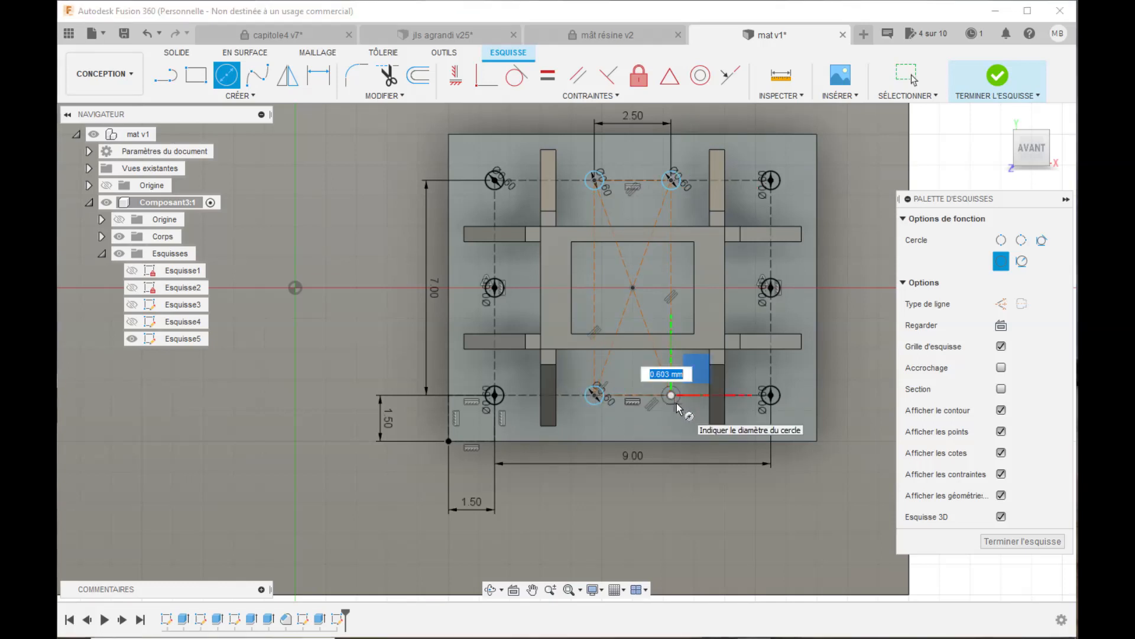
text(0.)
key(Return)
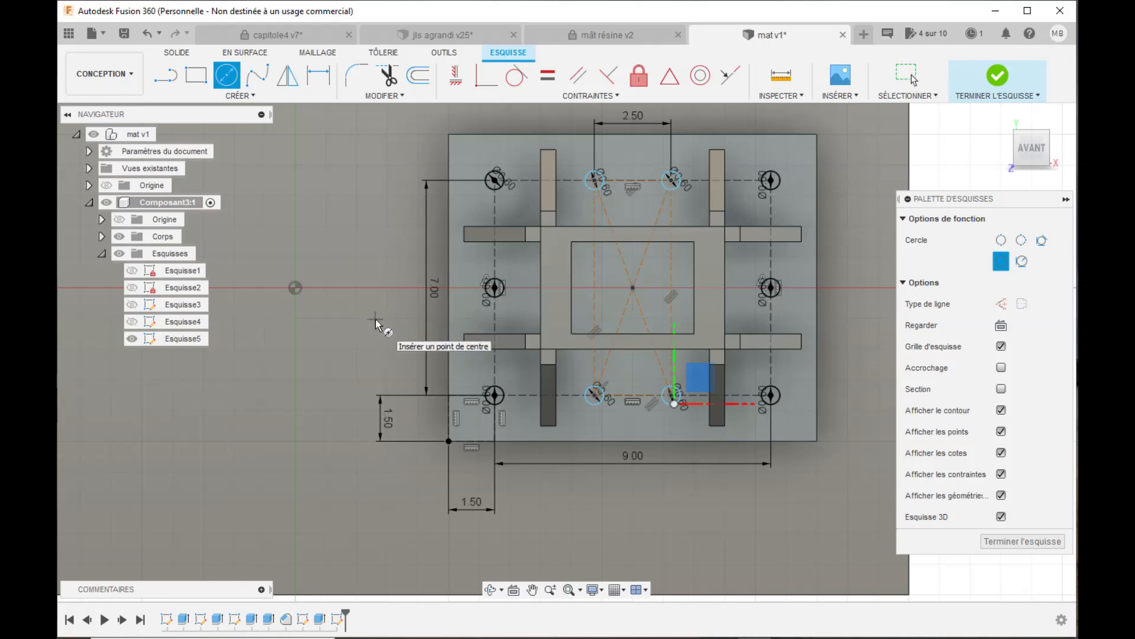
- Draw a six-sided circumscribed polygon with a 0.6 mm radius, centred on the base plate's lower-left bolt circle
click(243, 97)
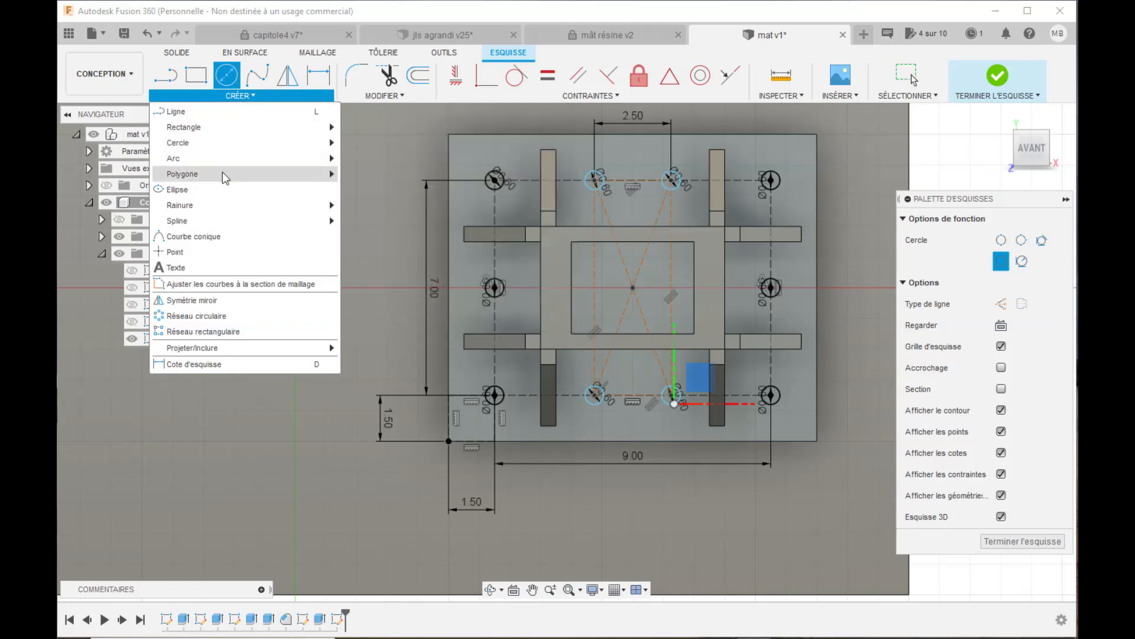
mouse_move(227, 177)
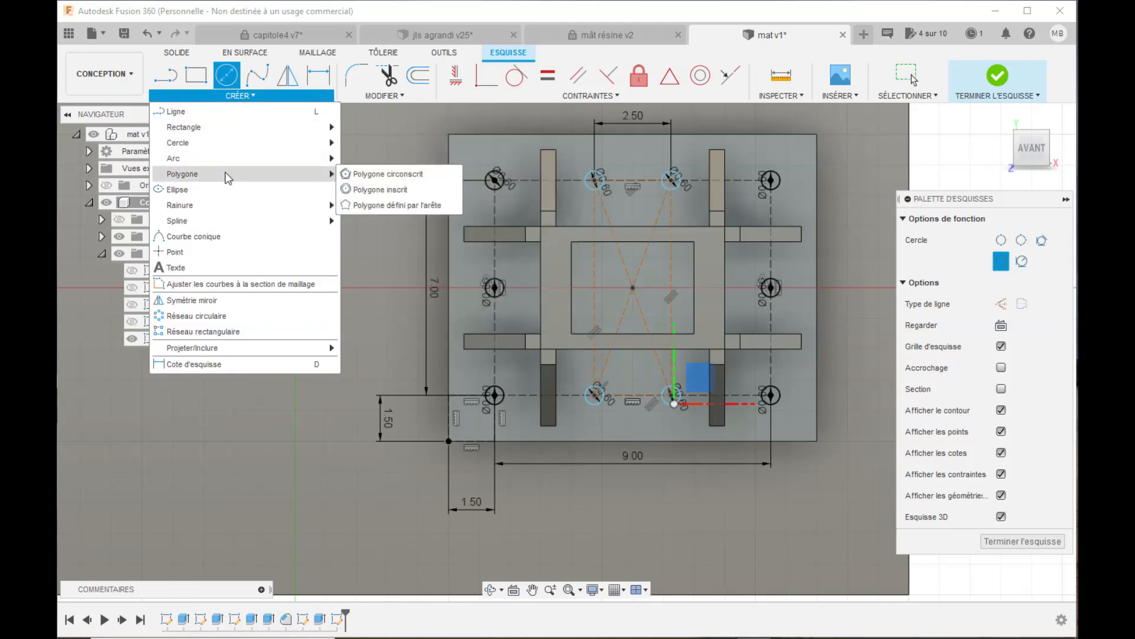
click(370, 178)
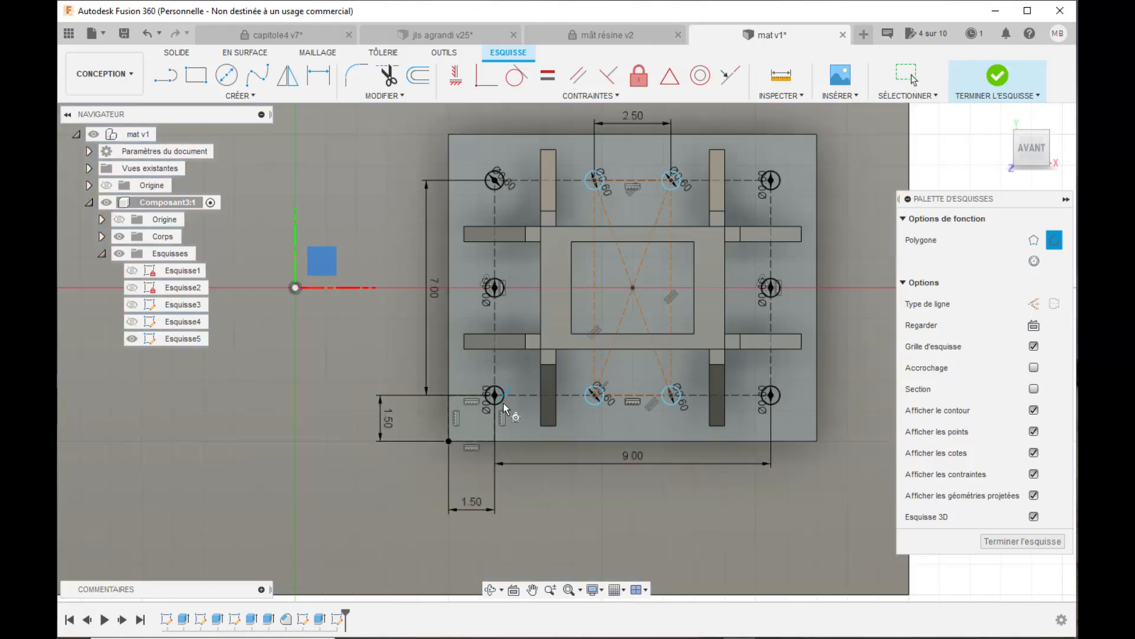
click(495, 395)
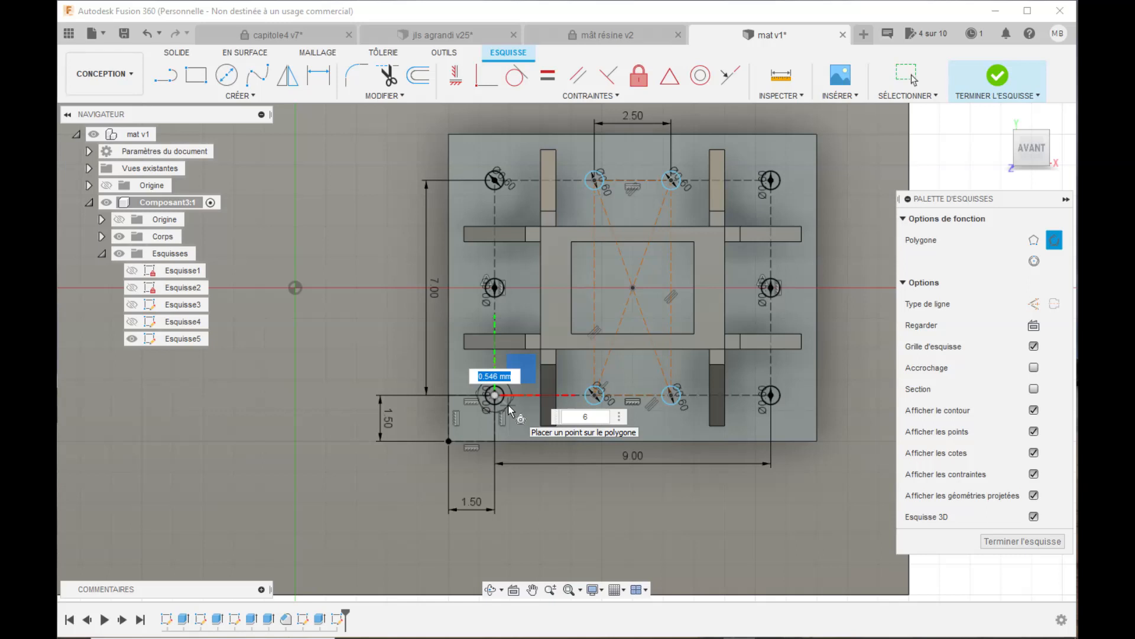
text(0.6)
key(Tab)
click(510, 408)
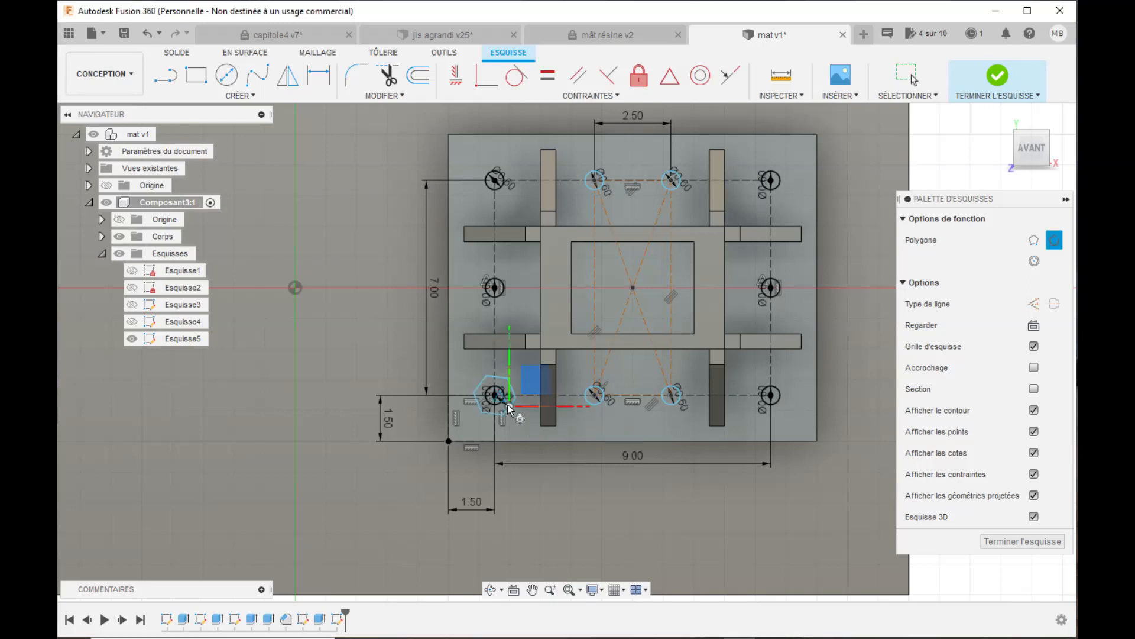
- Draw 0.6 mm radius circumscribed hexagons centred on the middle and upper bolt circles of the left column
click(495, 288)
text(0.6)
click(503, 305)
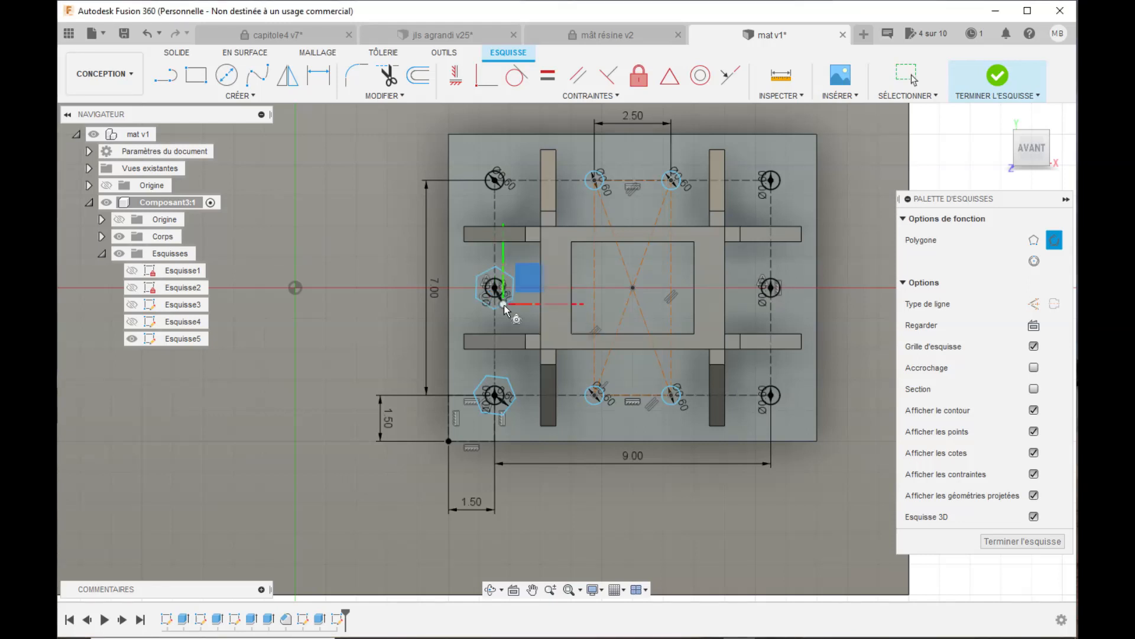
click(494, 181)
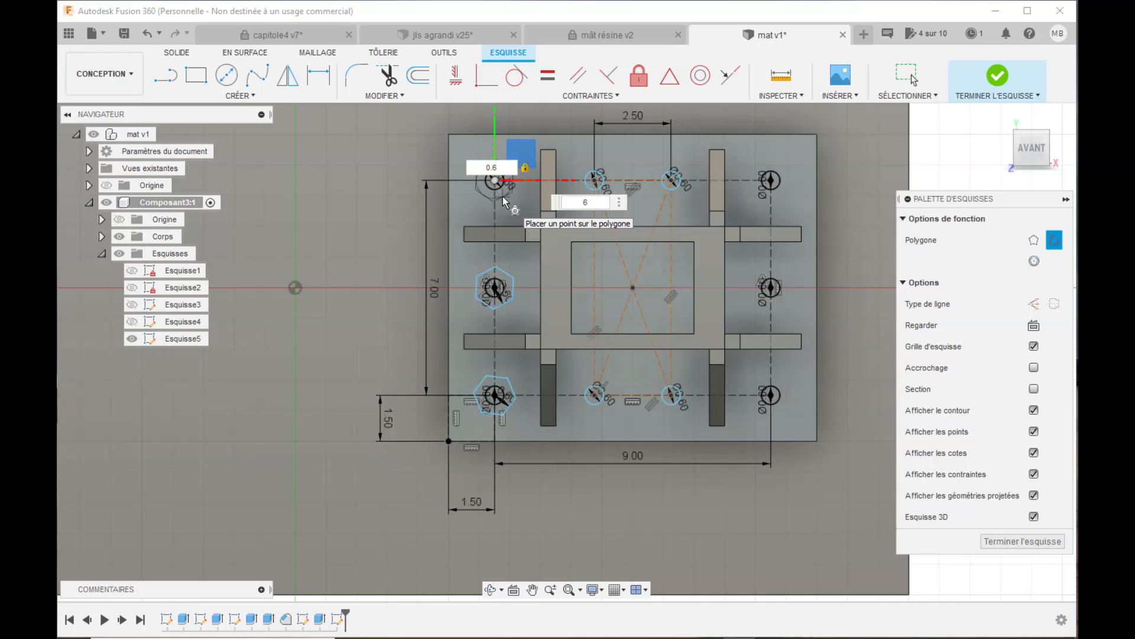
key(Return)
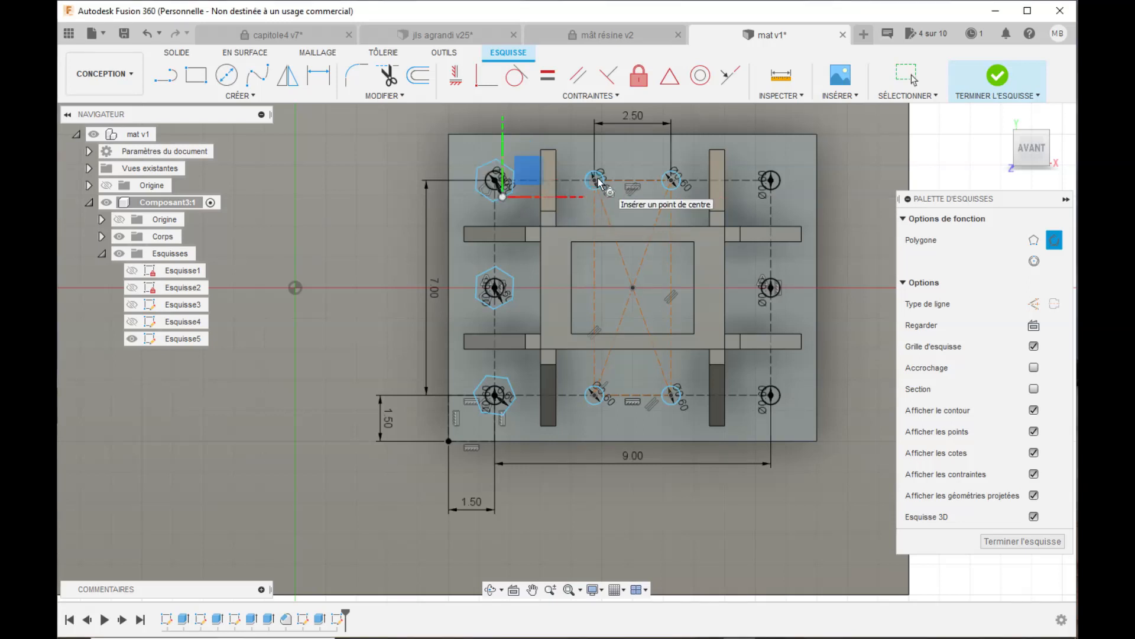
- Draw 0.6 mm radius circumscribed hexagons around the two inner bolt circles of the upper row
click(595, 181)
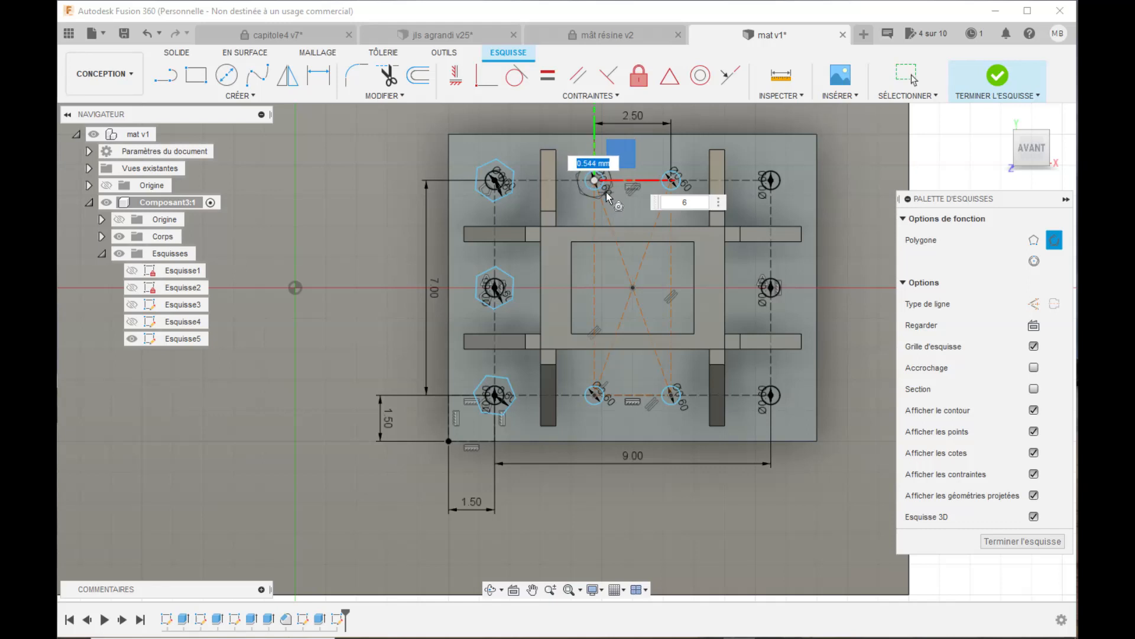
text(0.6)
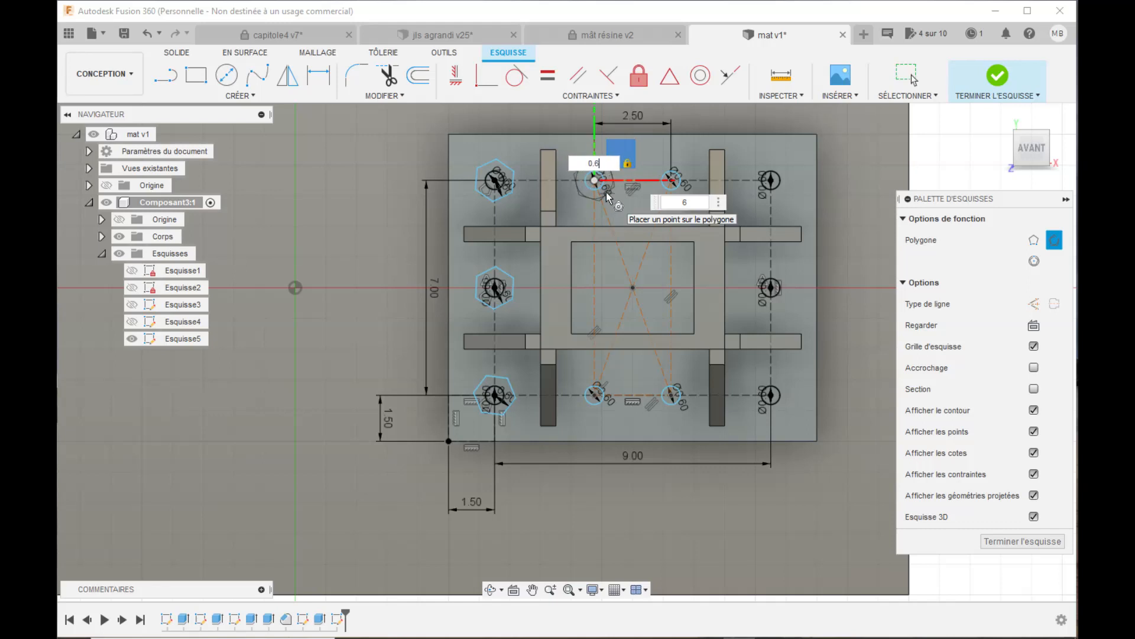
key(Return)
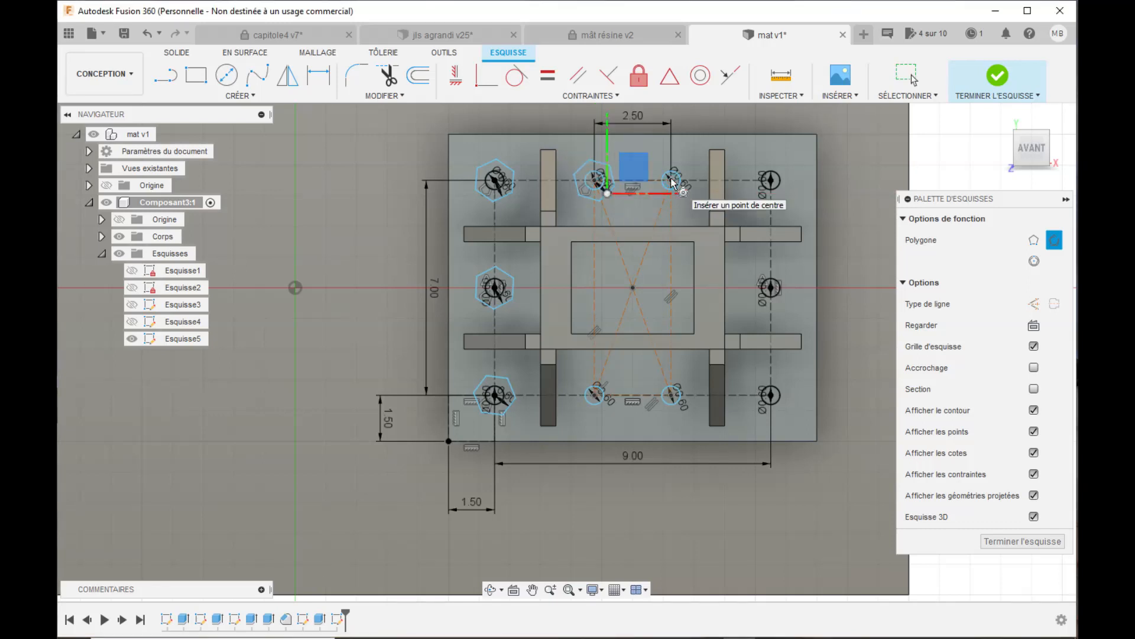
click(671, 180)
text(0)
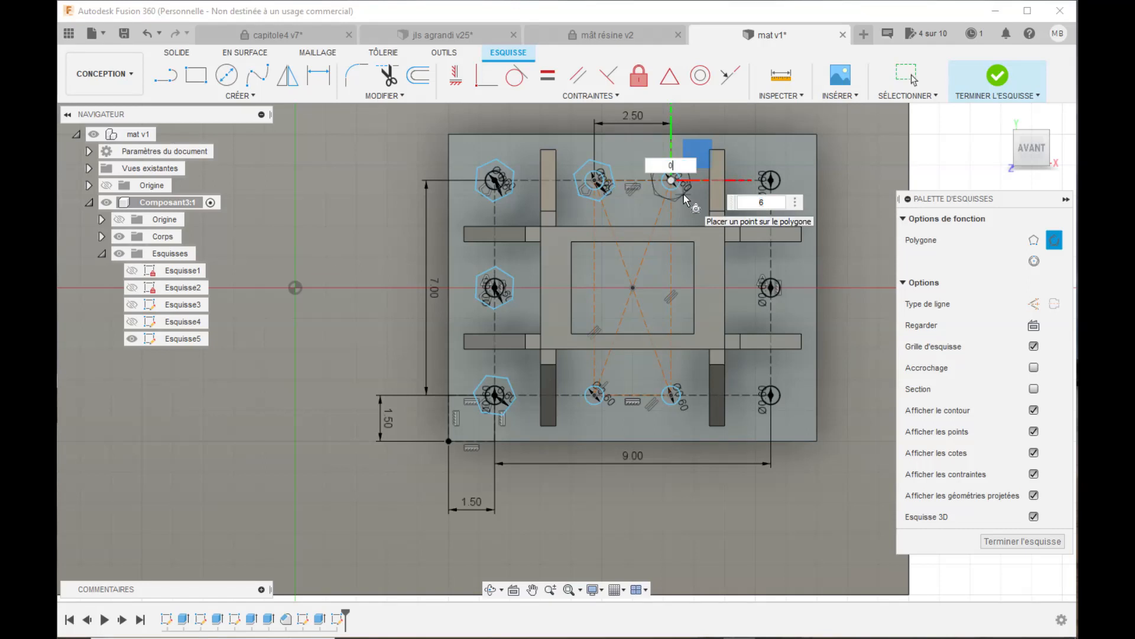
text(.6)
key(Return)
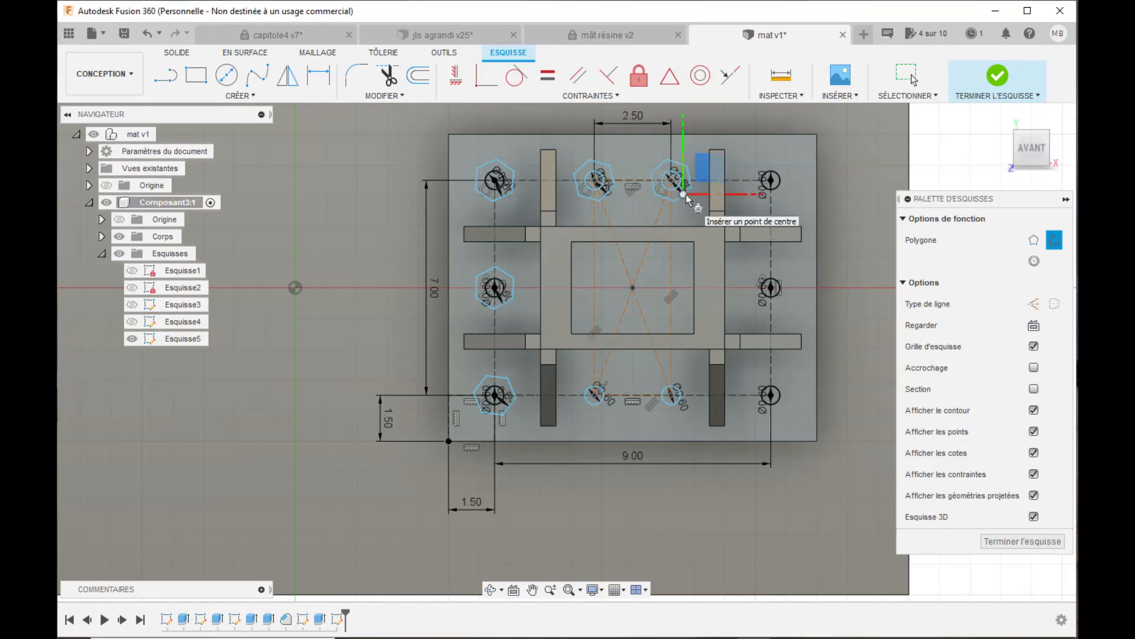
- Draw 0.6 mm radius circumscribed hexagons around the three bolt circles of the right column, from upper to lower
click(772, 181)
text(0.6)
key(Return)
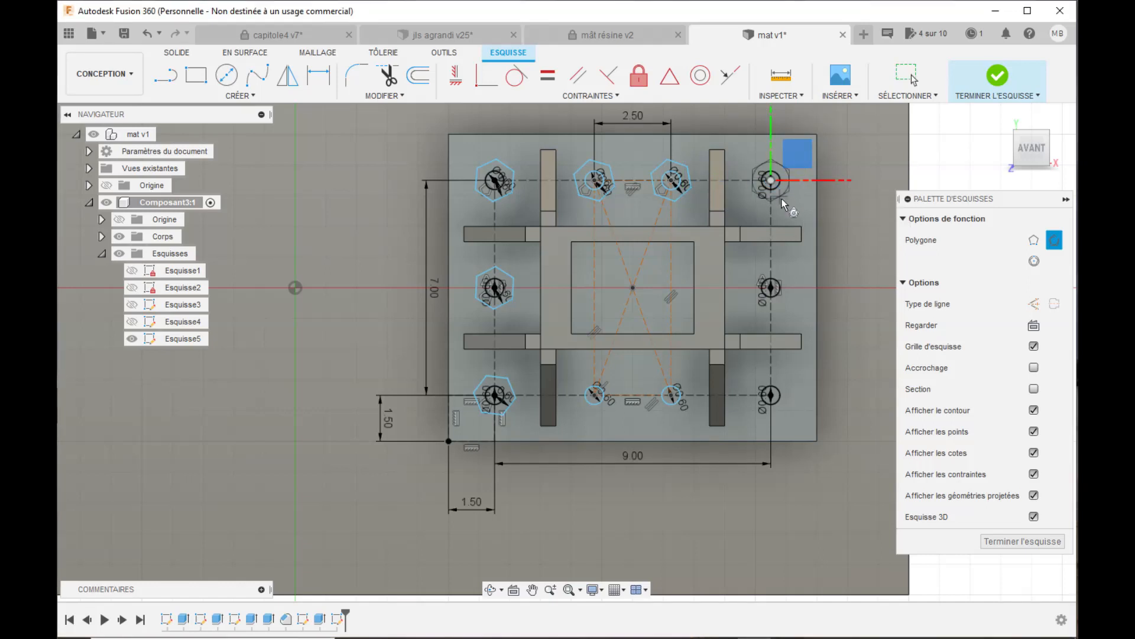
click(771, 288)
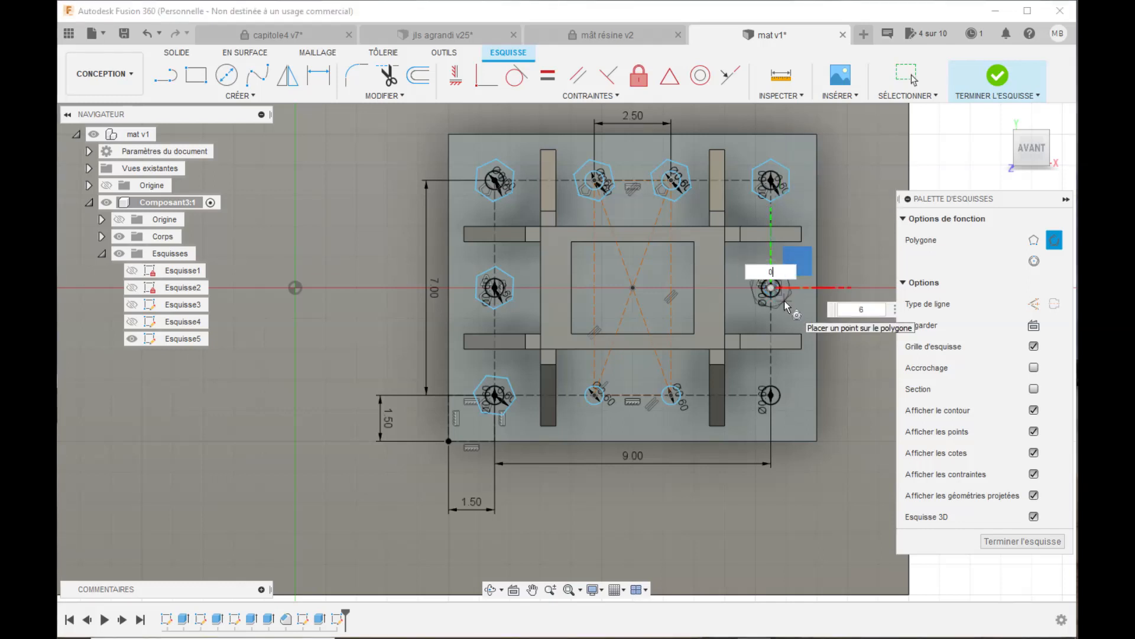
click(785, 302)
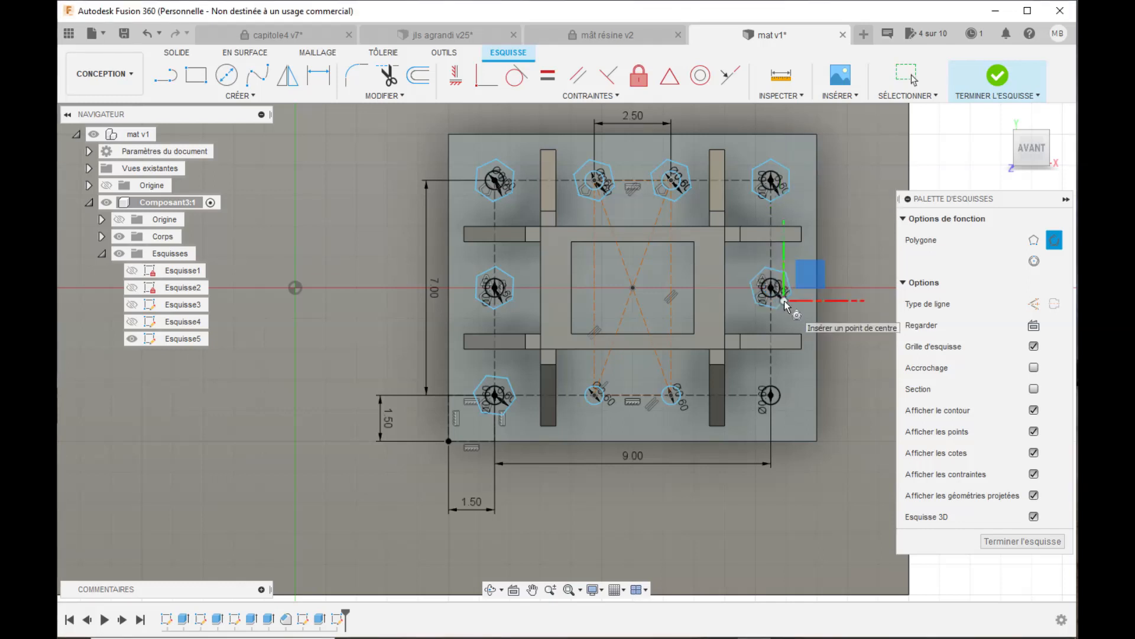
click(771, 396)
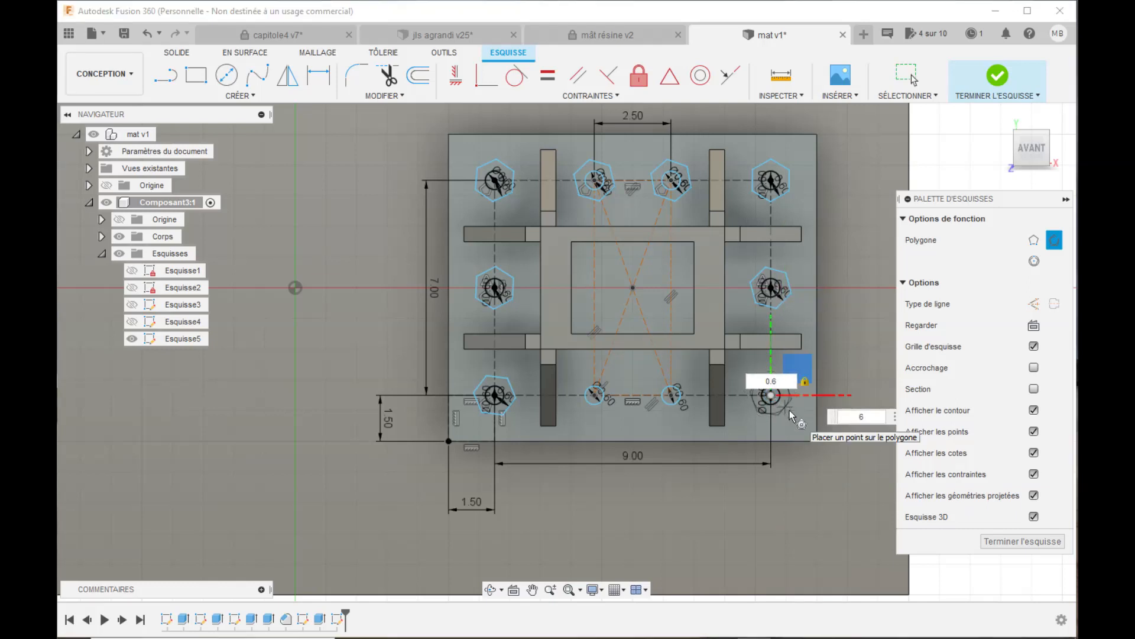
click(784, 407)
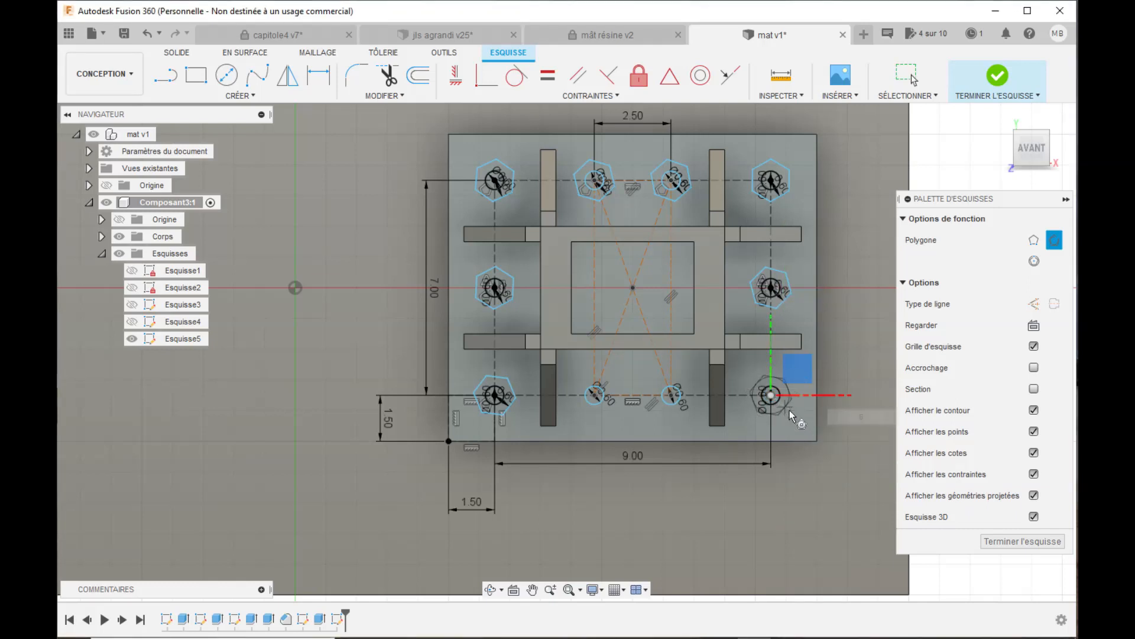
- Draw 0.6 mm radius circumscribed hexagons around the two inner bolt circles of the lower row
click(673, 396)
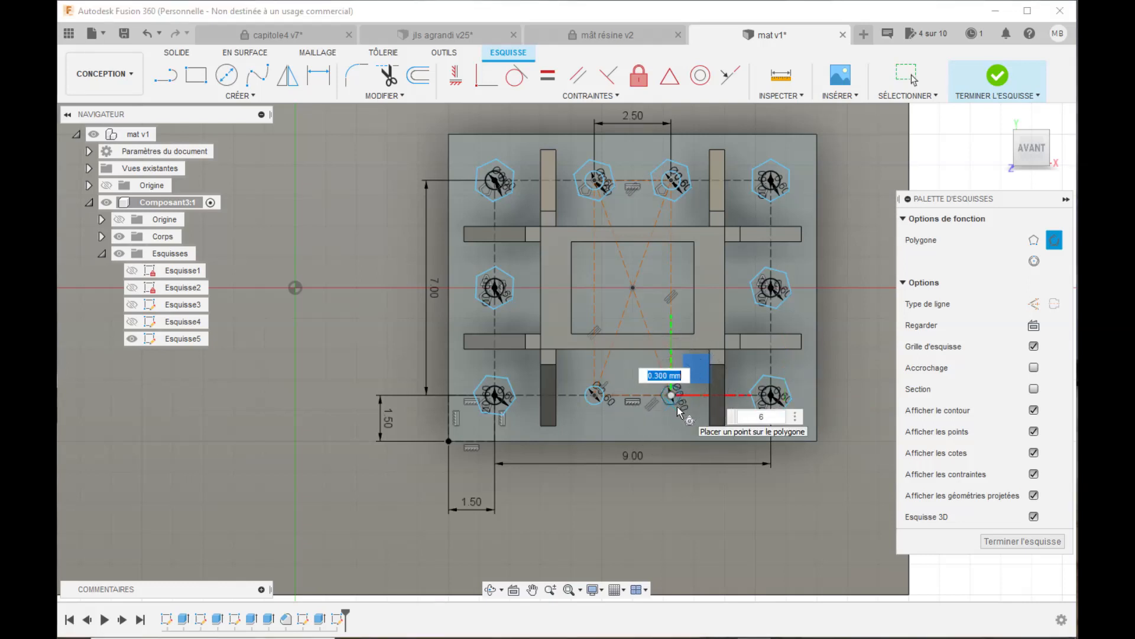
text(0.6)
key(Tab)
click(679, 414)
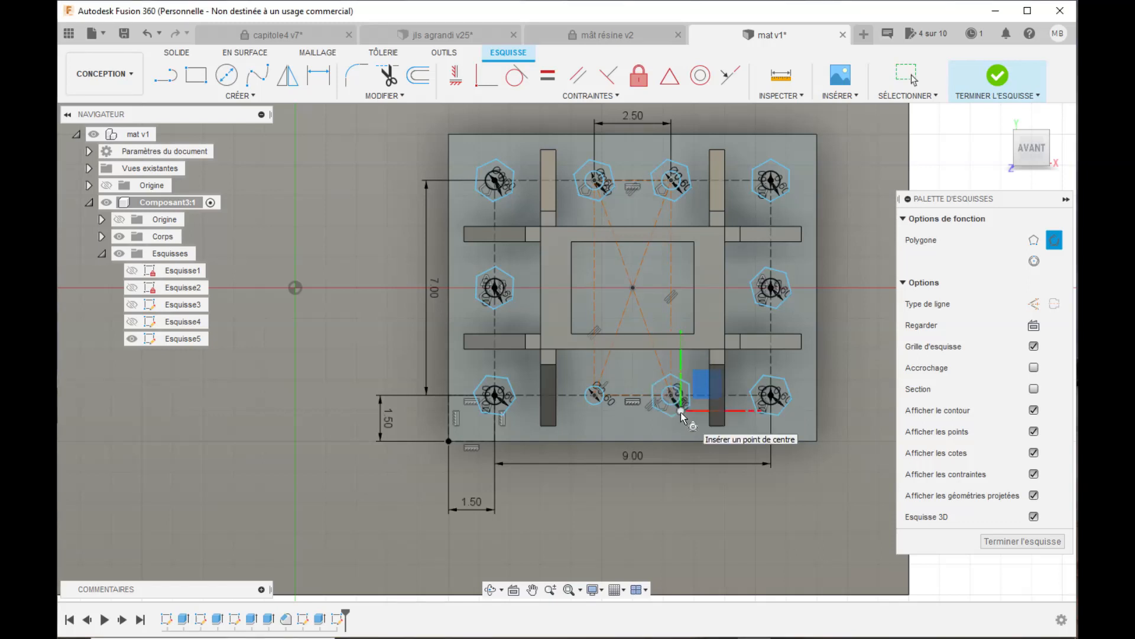
click(595, 396)
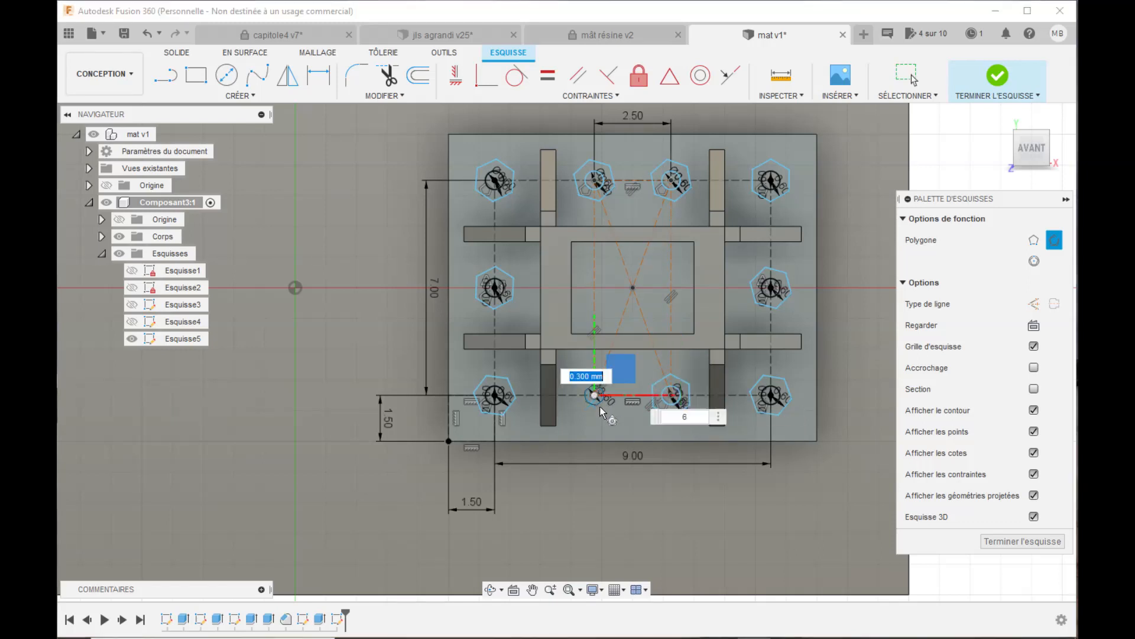
text(0.6)
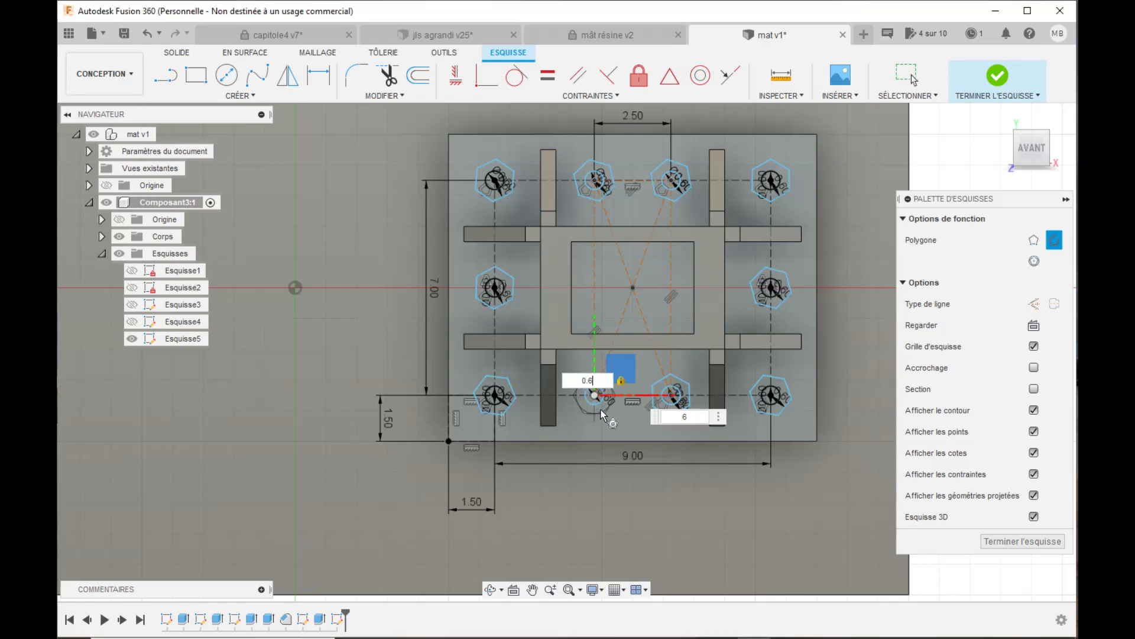
key(Return)
scroll(602, 414, down, 2)
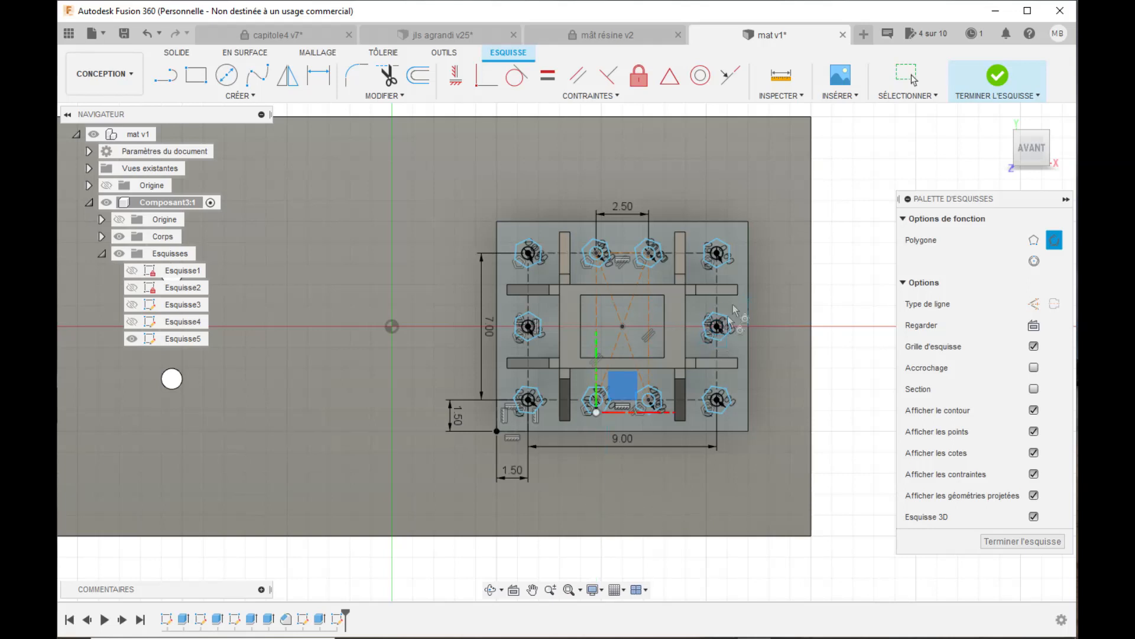
- Extrude the ten bolt circles on the base plate by 1 mm, using the Join operation
click(491, 590)
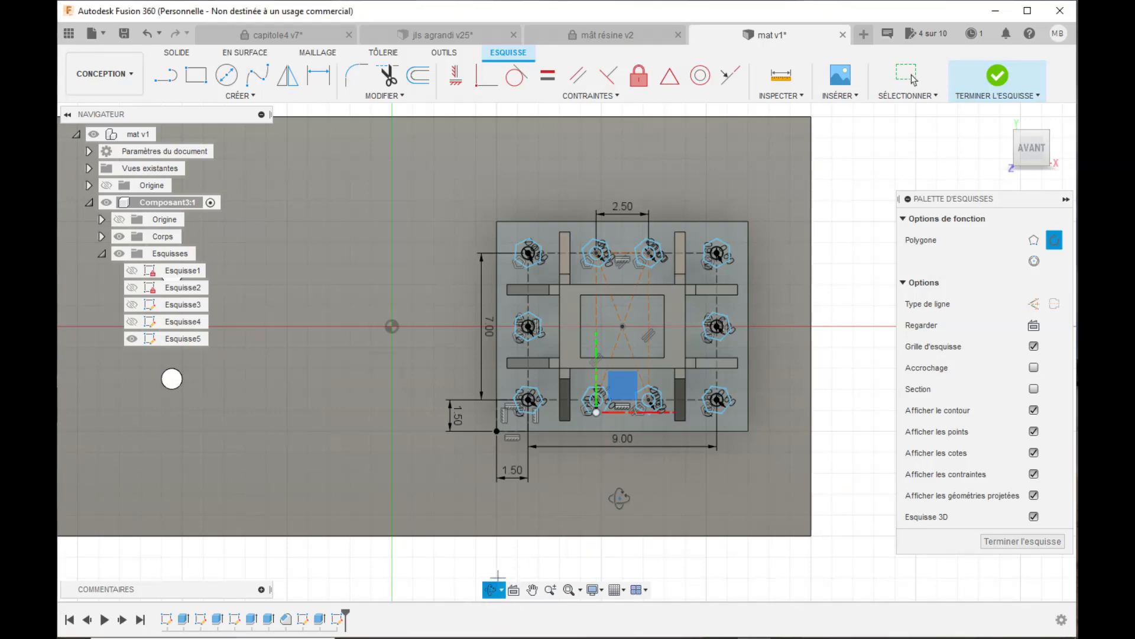
mouse_move(172, 379)
mouse_down()
mouse_move(185, 471)
mouse_move(269, 332)
mouse_move(236, 332)
mouse_move(237, 321)
mouse_move(195, 332)
mouse_move(157, 303)
mouse_move(219, 285)
mouse_move(170, 388)
mouse_move(175, 371)
mouse_up()
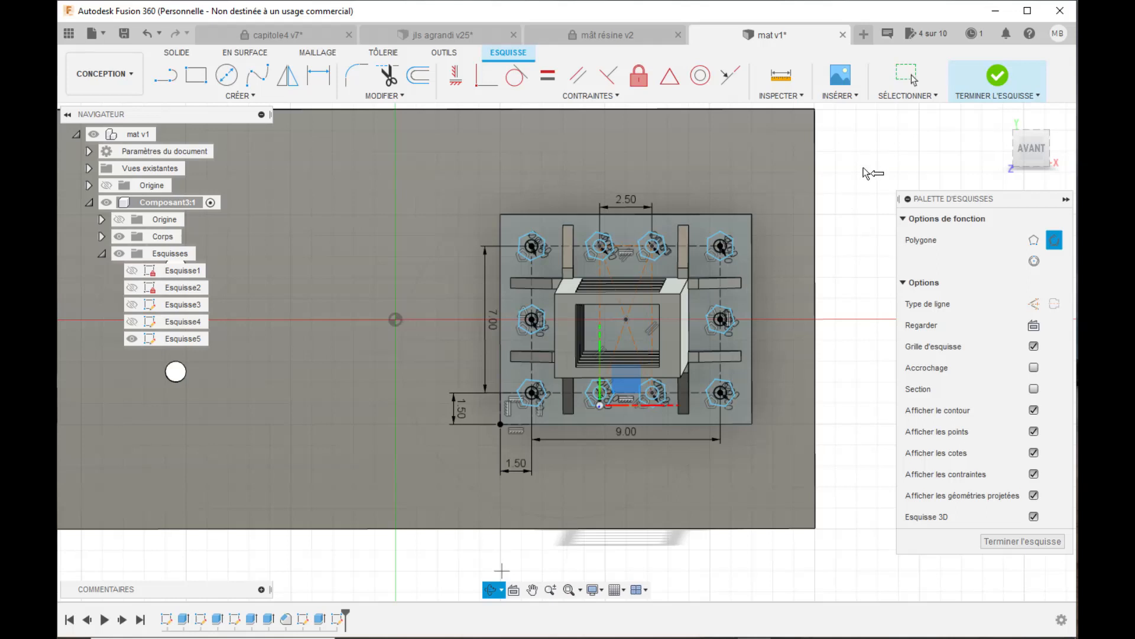
key(e)
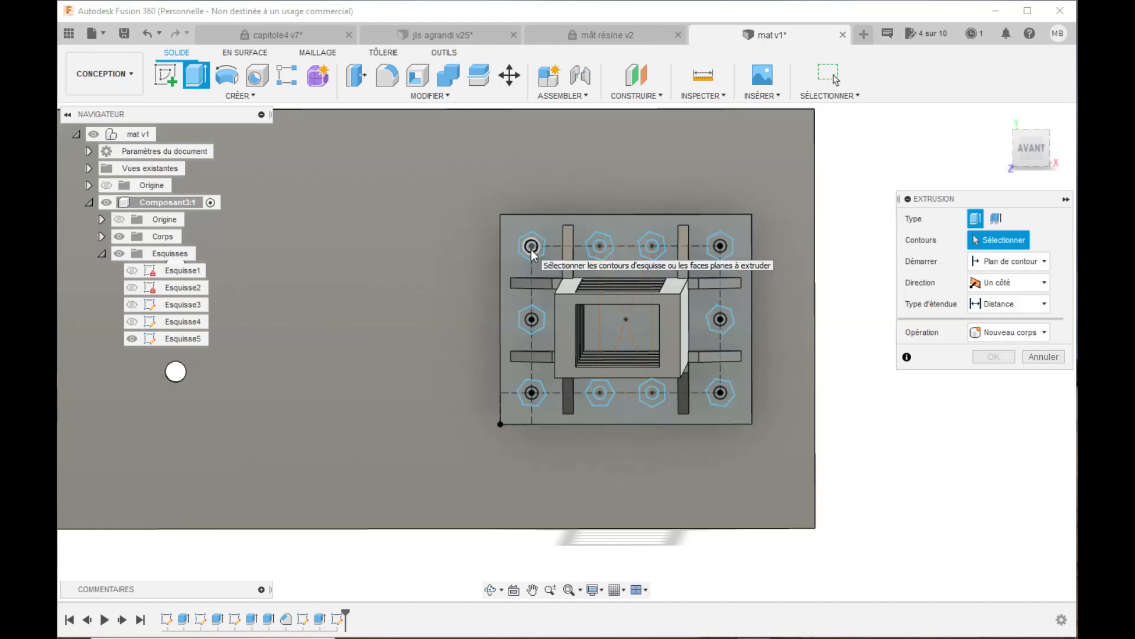
click(532, 249)
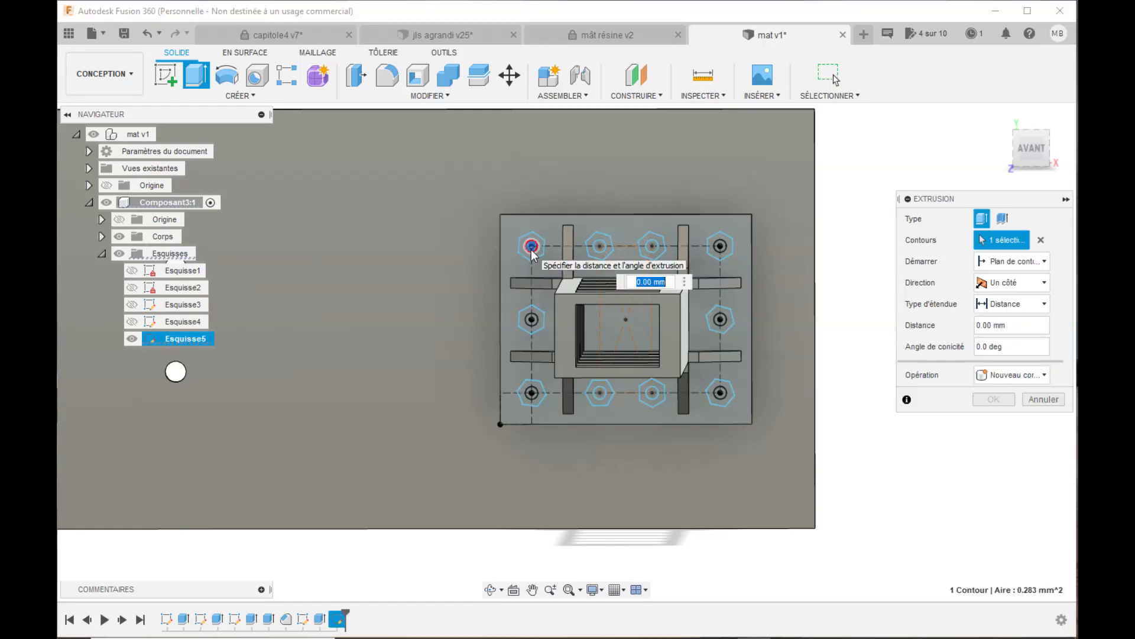
click(719, 249)
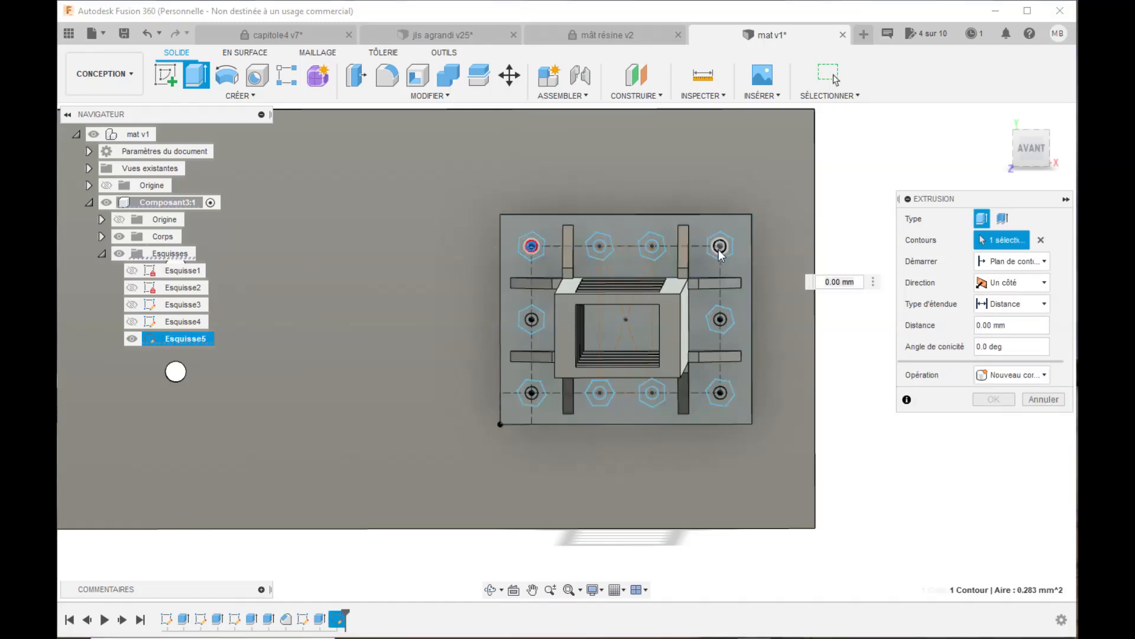
click(720, 322)
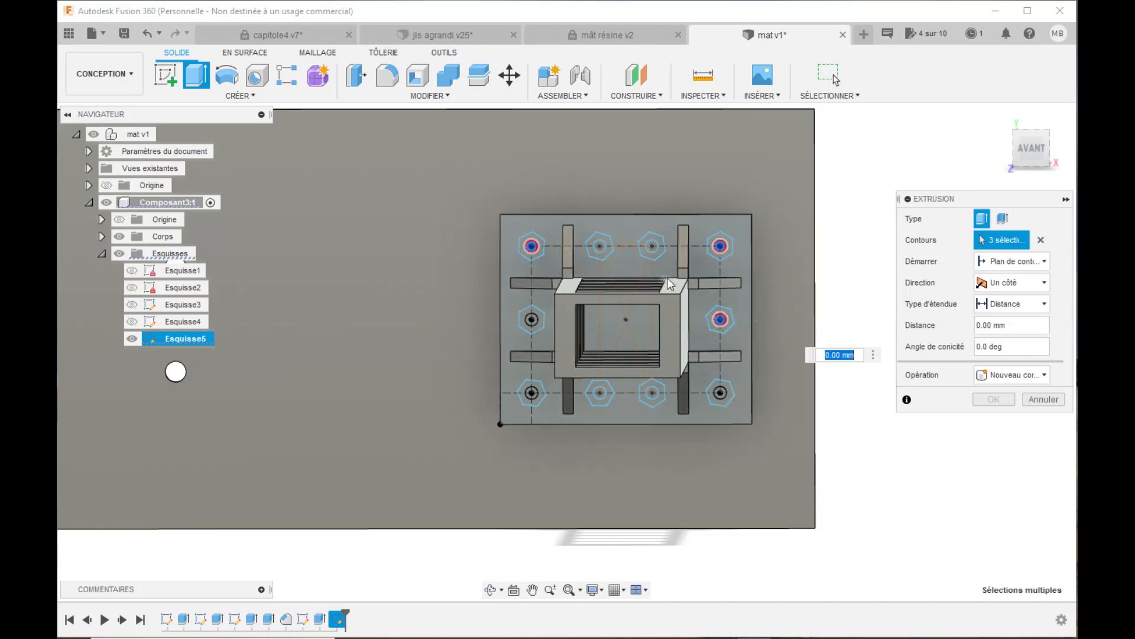
click(653, 247)
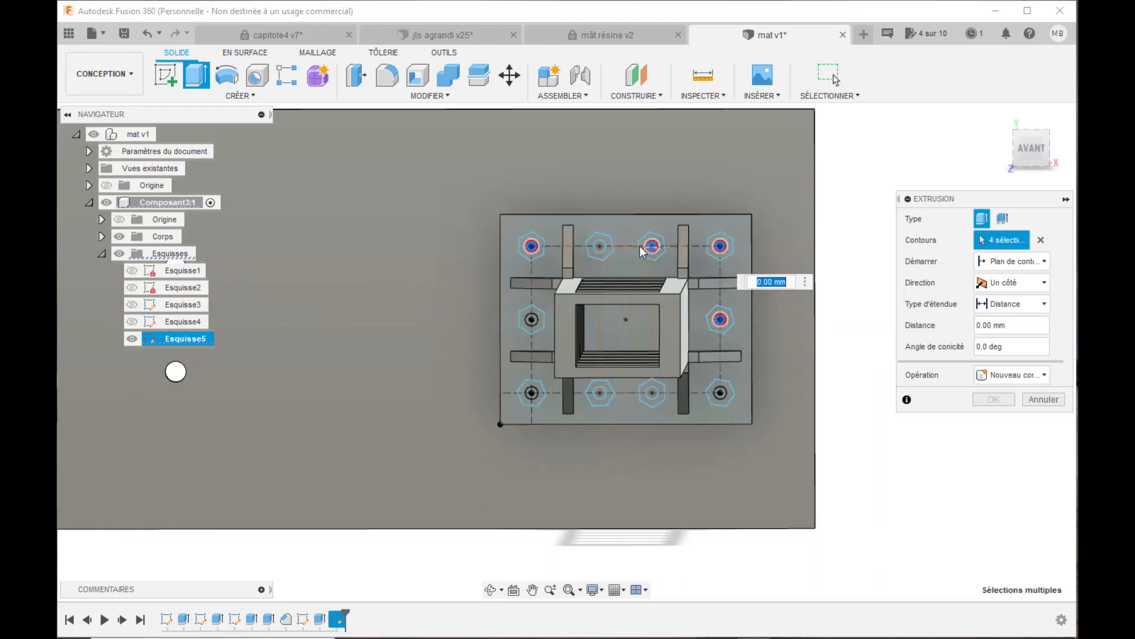
click(600, 246)
click(720, 393)
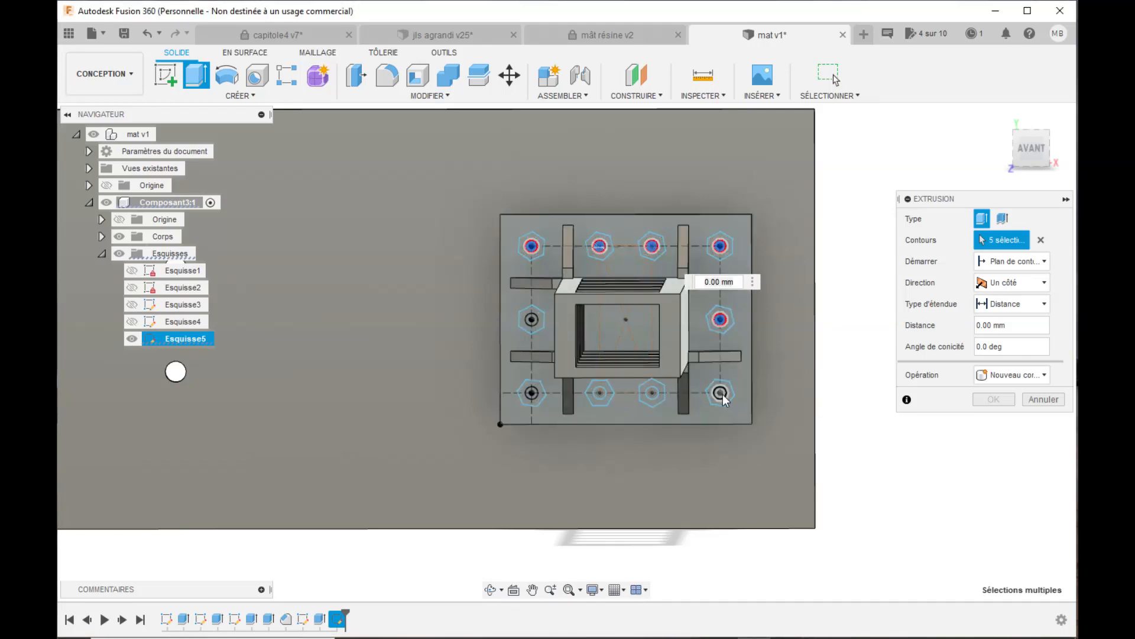
click(652, 393)
click(599, 393)
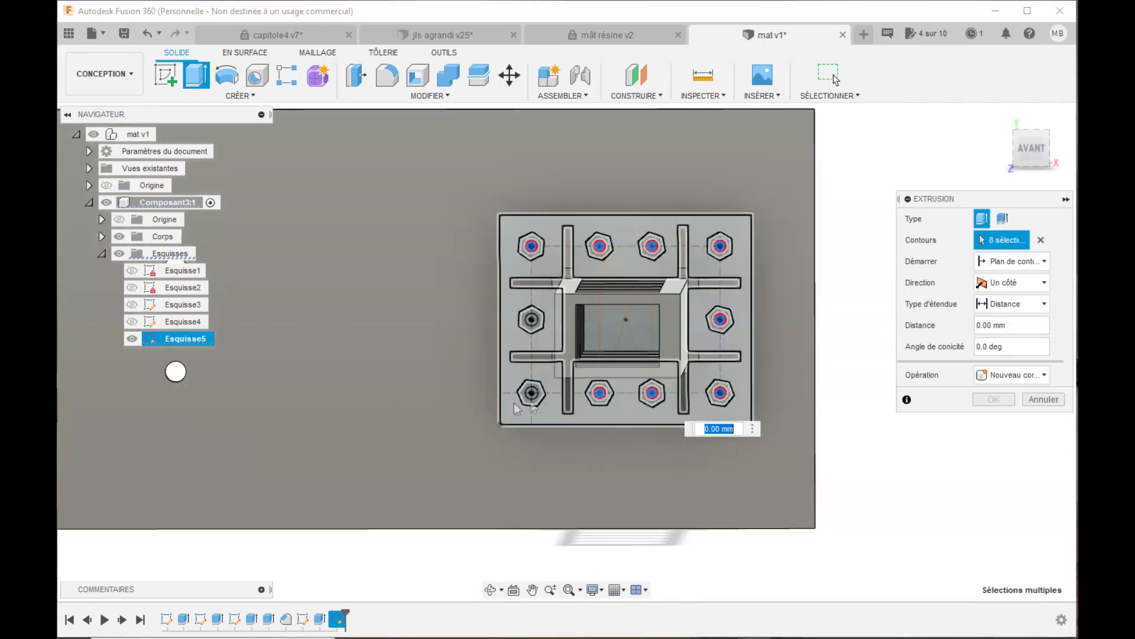
click(532, 393)
click(533, 320)
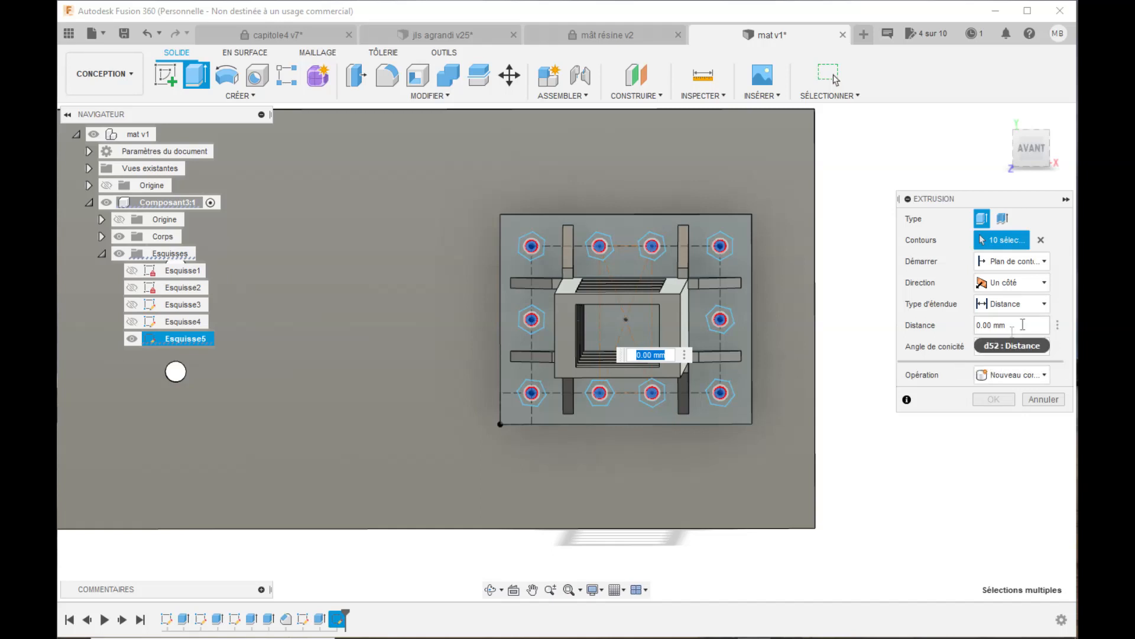
click(982, 325)
text(1)
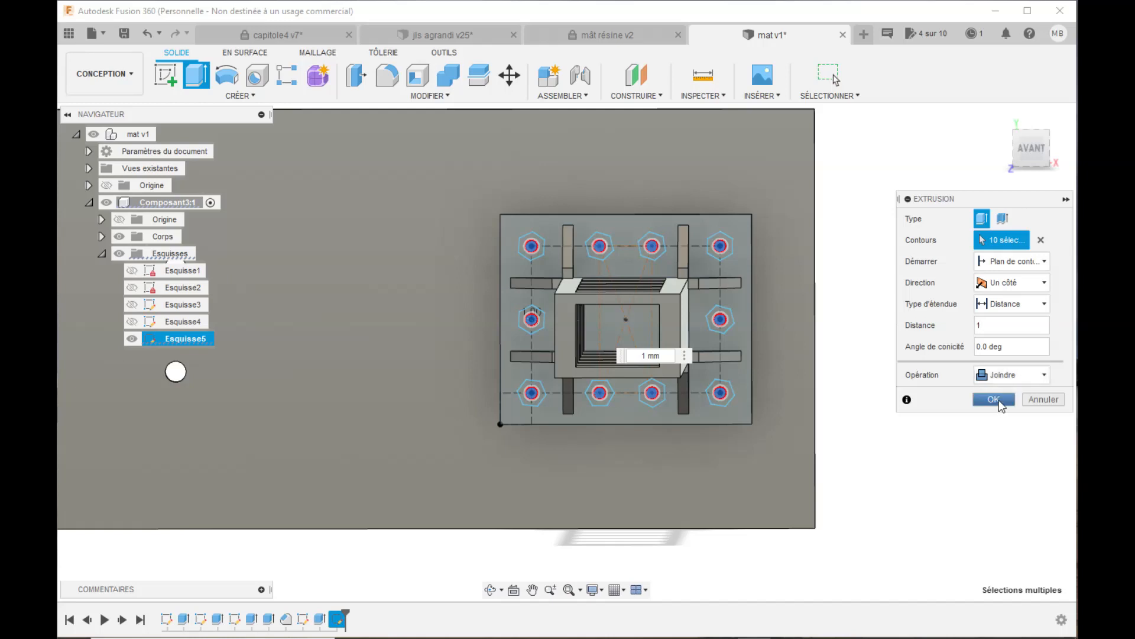
click(998, 401)
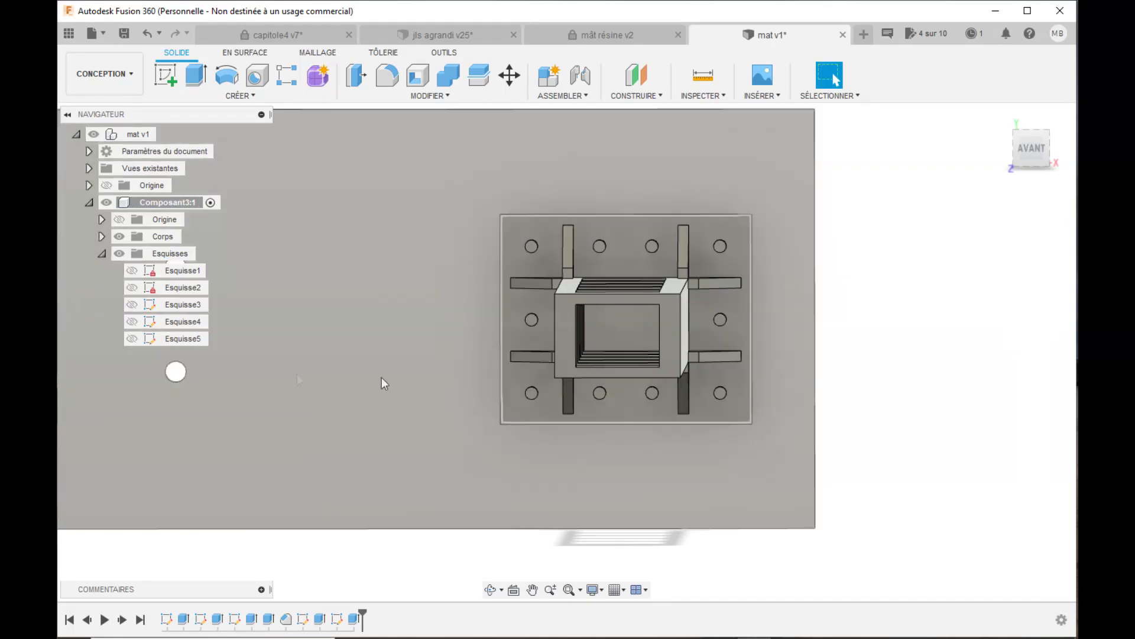
- Extrude the ten hexagonal nut profiles of Esquisse5 around the bolts by 0.5 mm with the Join operation, and hide the sketch again
click(140, 340)
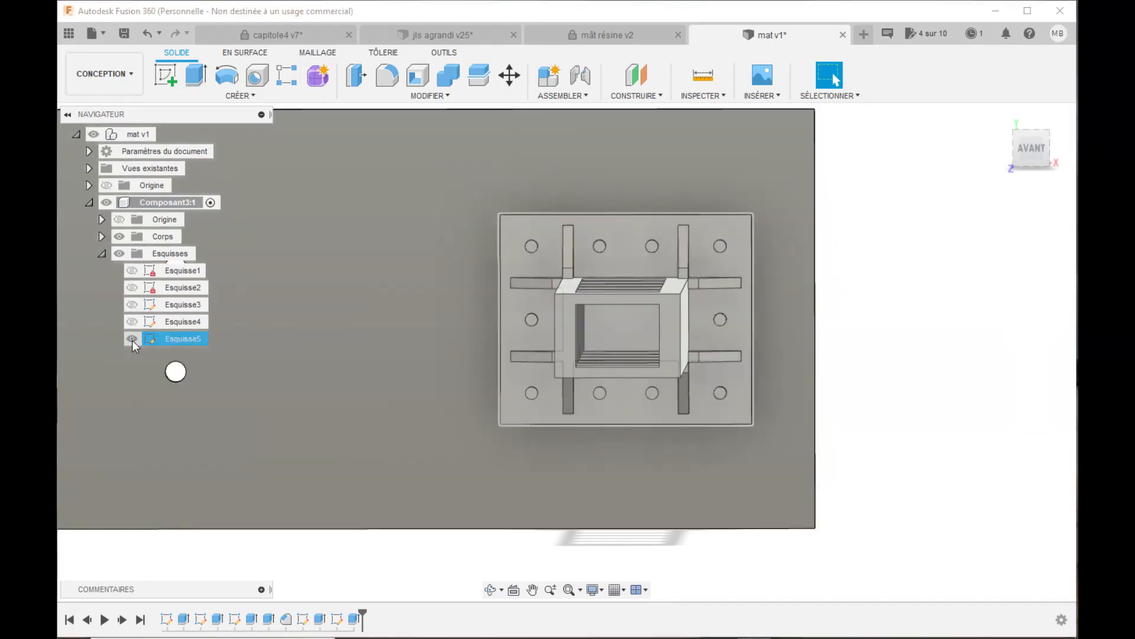
click(132, 339)
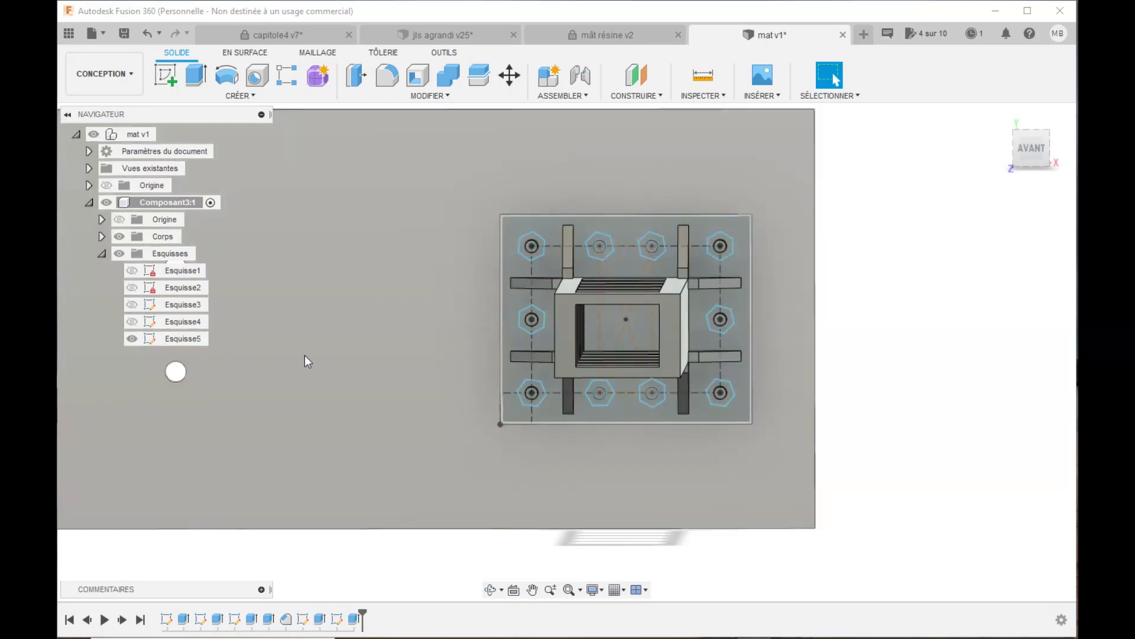
key(e)
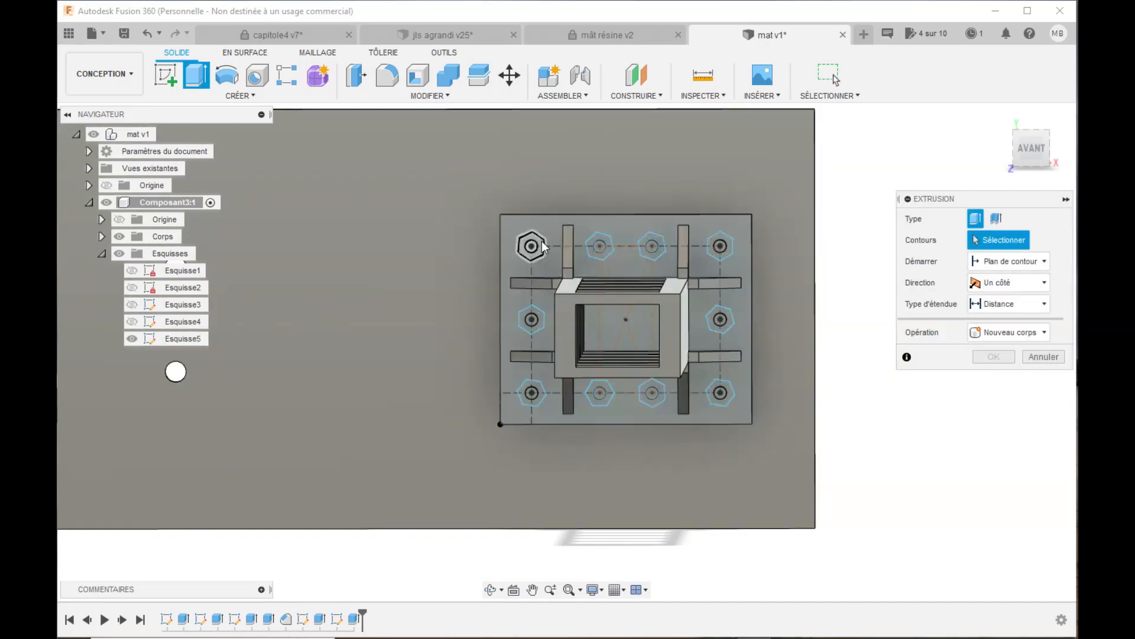
click(543, 243)
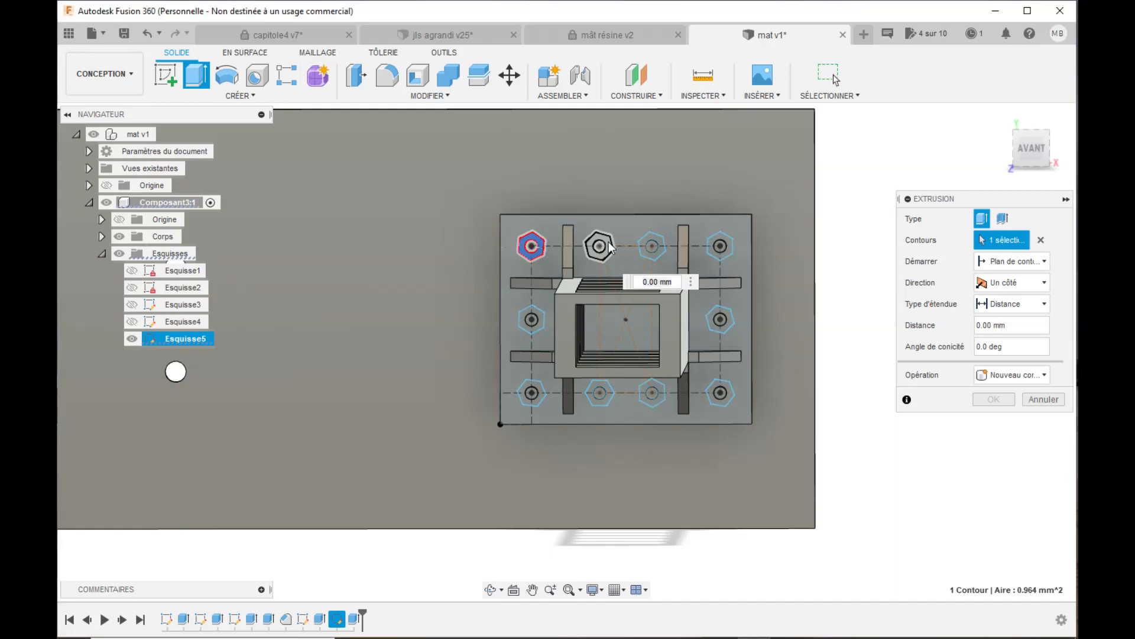
click(611, 247)
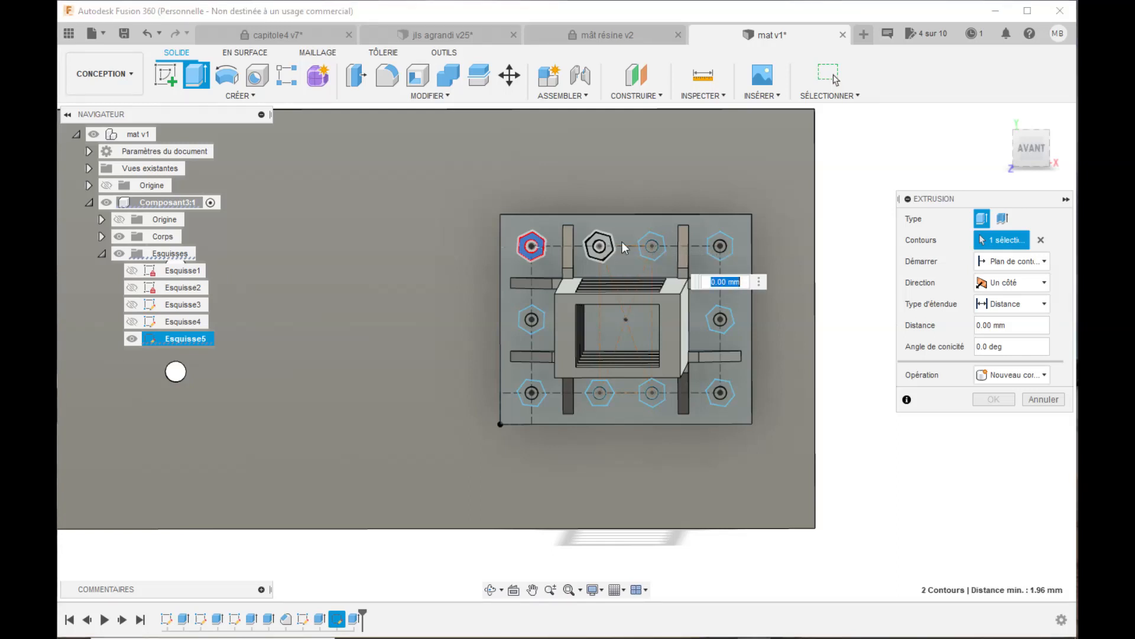
click(662, 246)
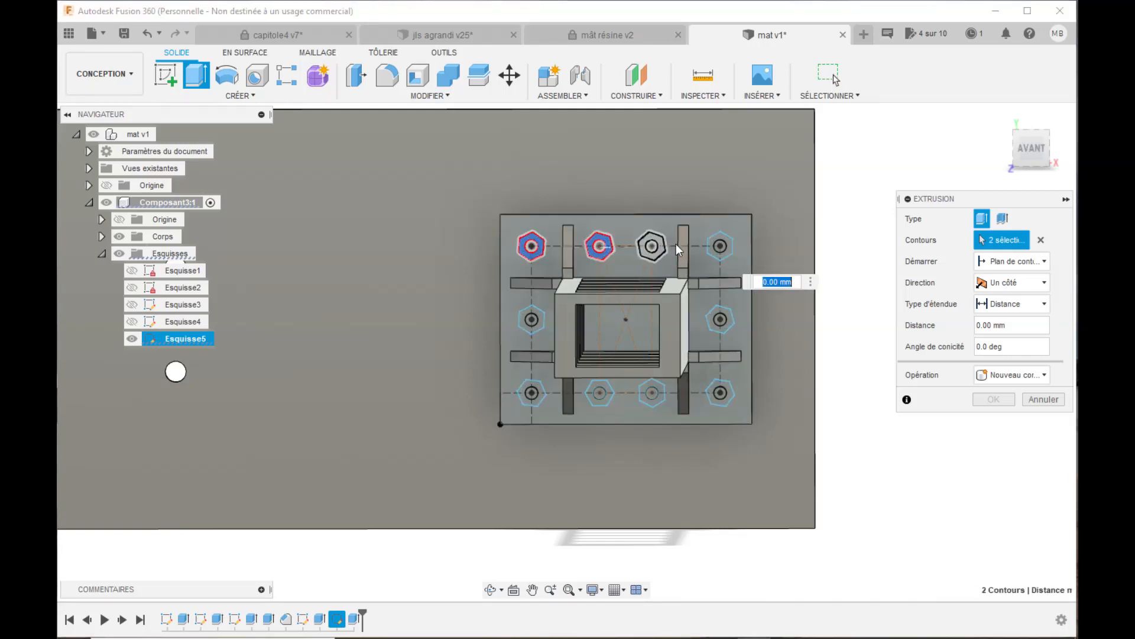
click(727, 246)
click(729, 321)
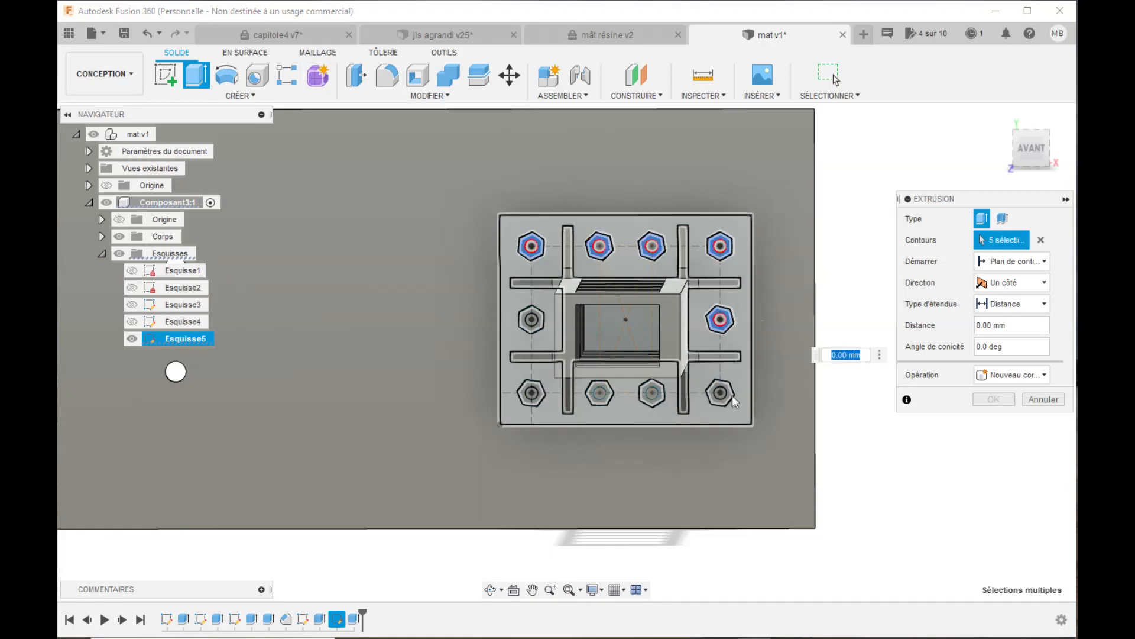
click(732, 393)
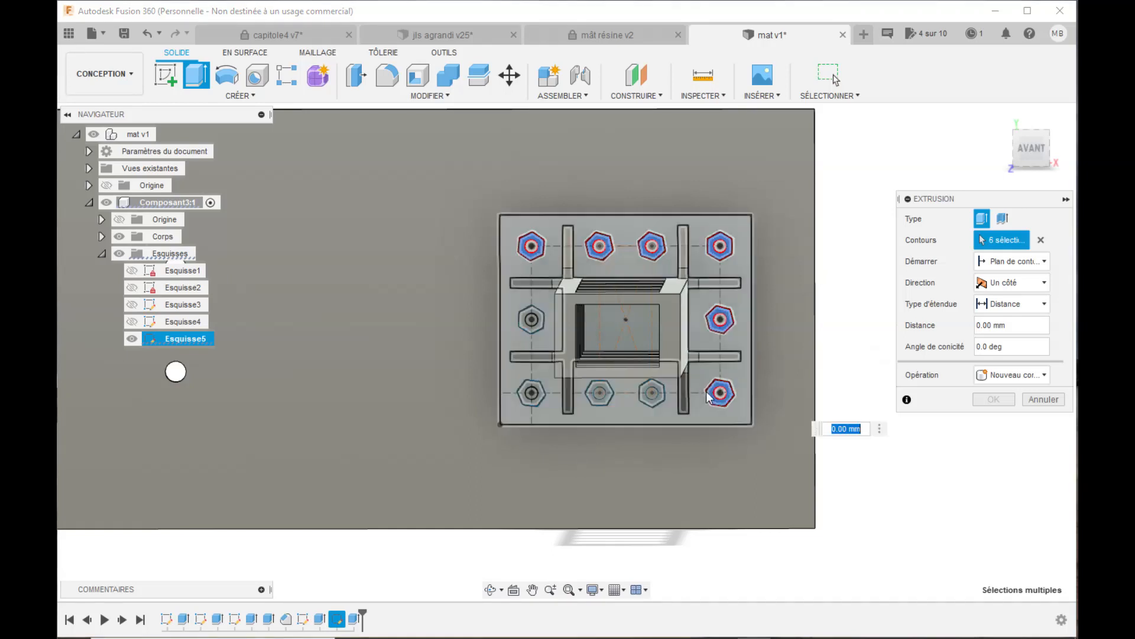
click(658, 398)
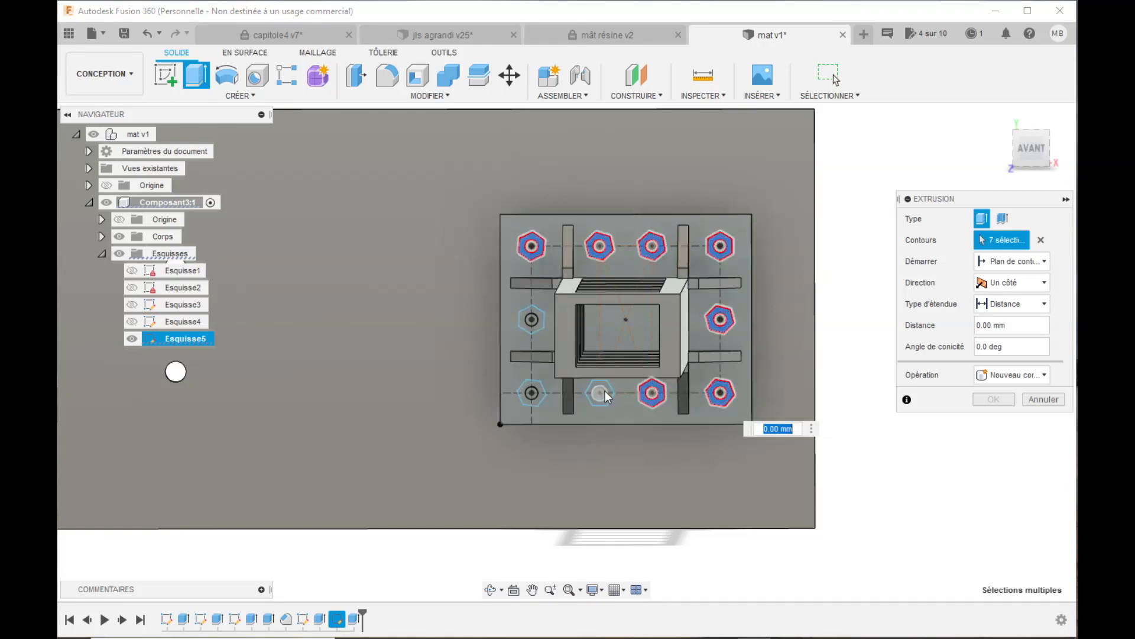
click(608, 395)
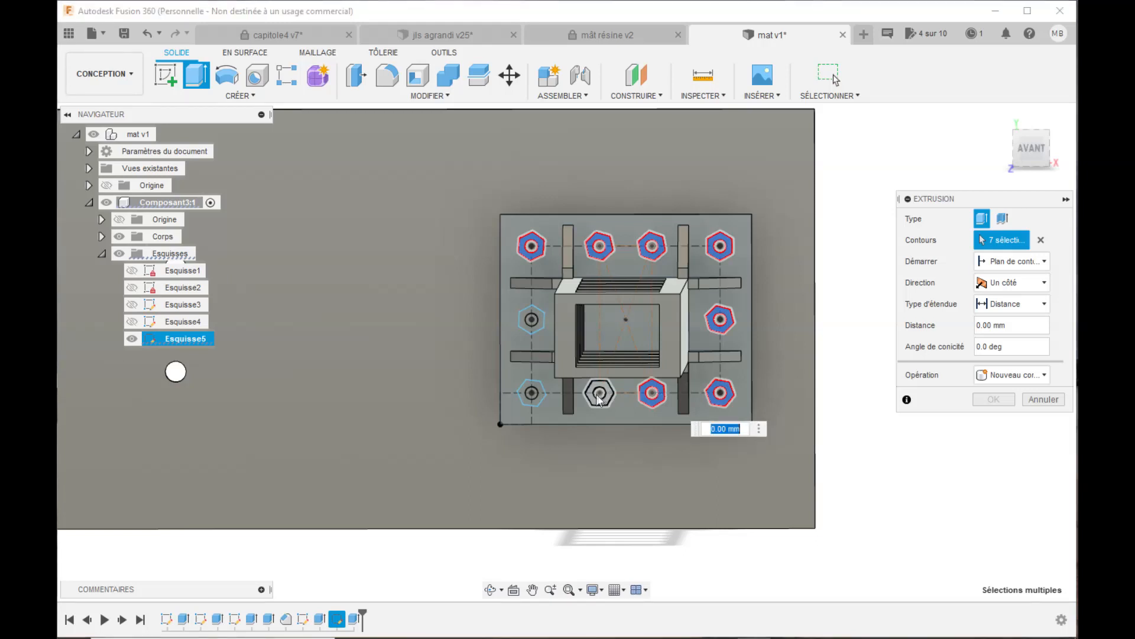
click(541, 392)
click(541, 322)
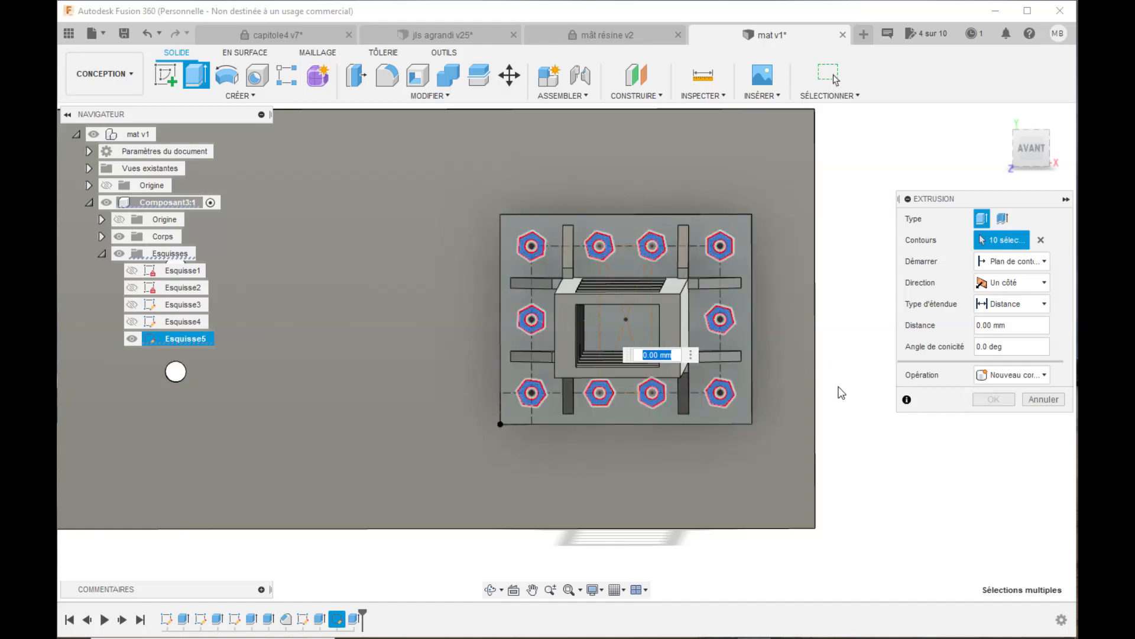
click(1042, 374)
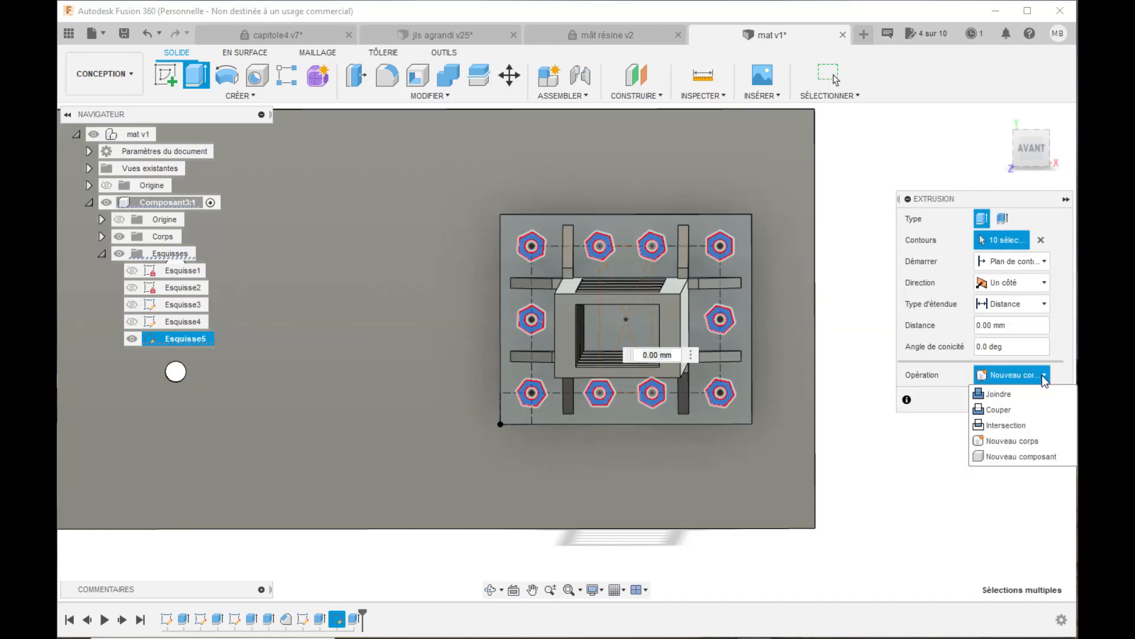
click(1017, 394)
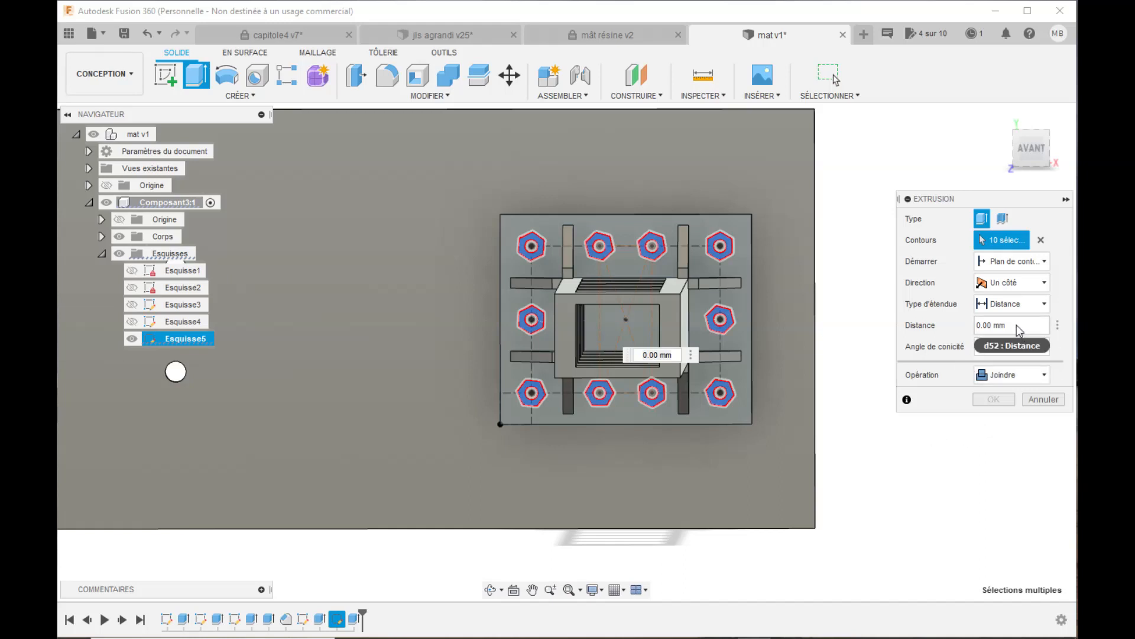
drag(1016, 324, 943, 325)
text(0.5)
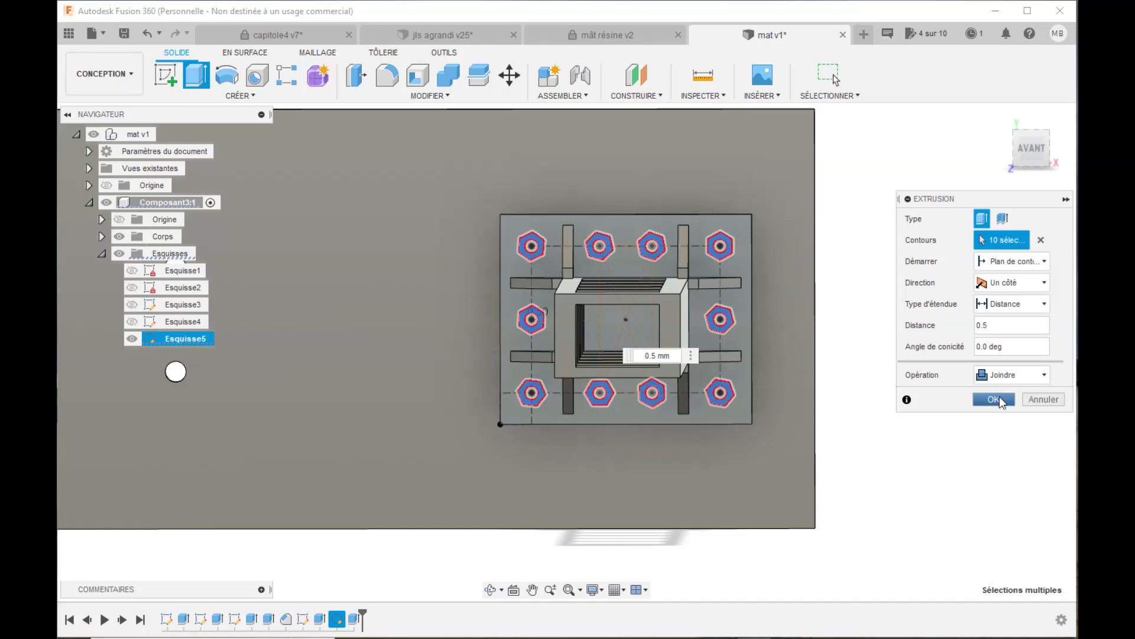
click(996, 399)
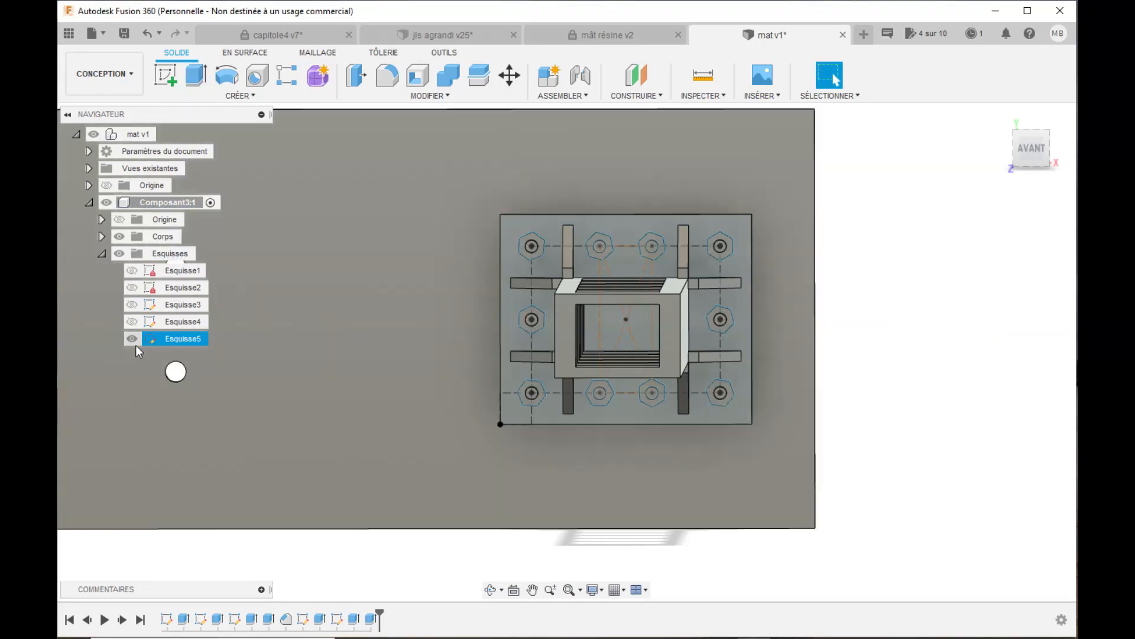
click(131, 339)
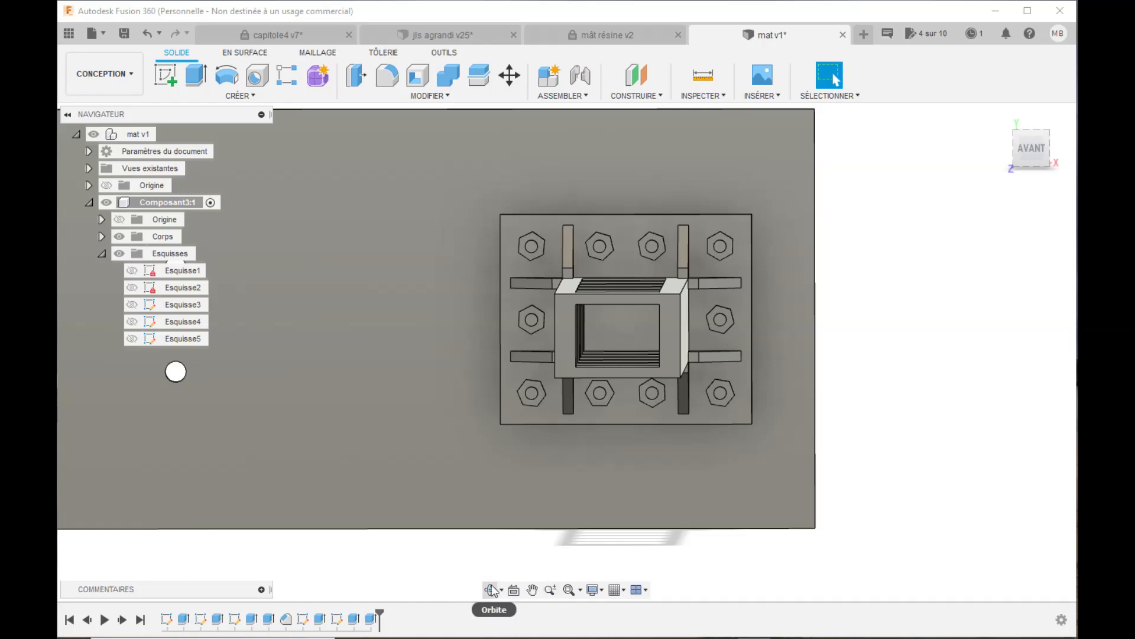
- Examine the bolts, nuts and gussets on the mast's base plate from an oblique angle, close up and from afar
click(492, 590)
drag(578, 459, 566, 419)
drag(384, 395, 397, 392)
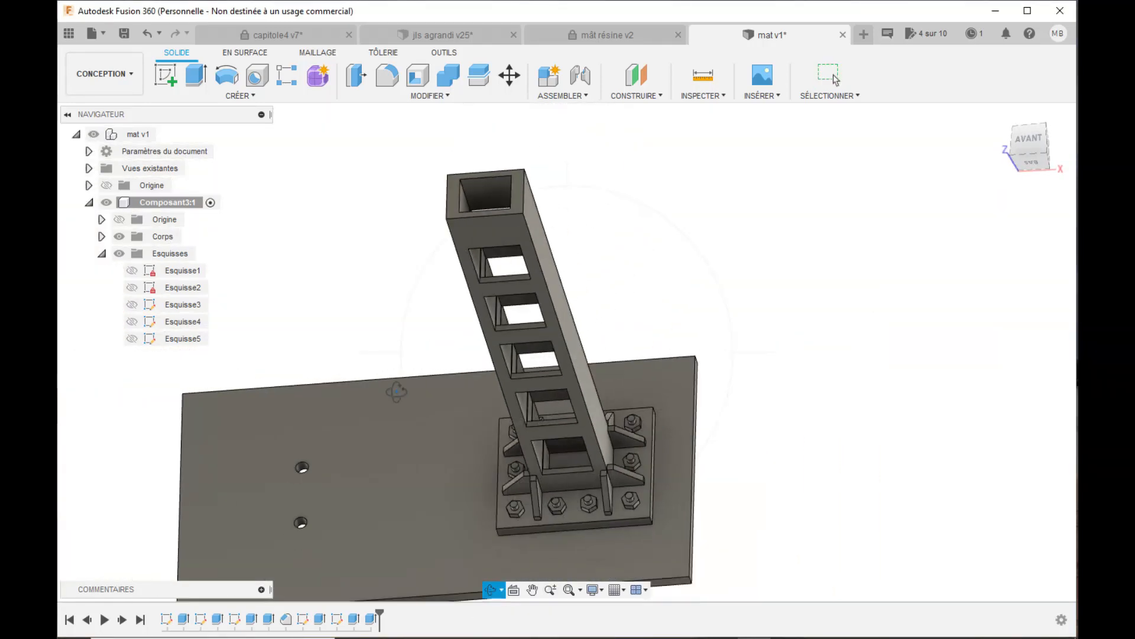
scroll(397, 401, down, 3)
scroll(449, 524, up, 4)
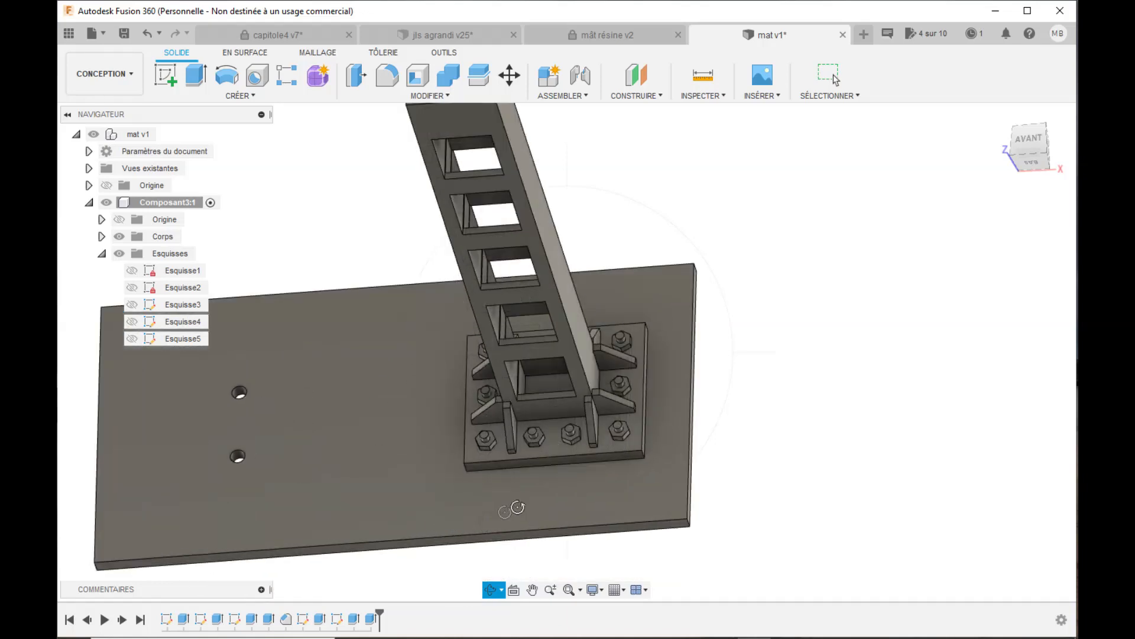
scroll(532, 482, up, 6)
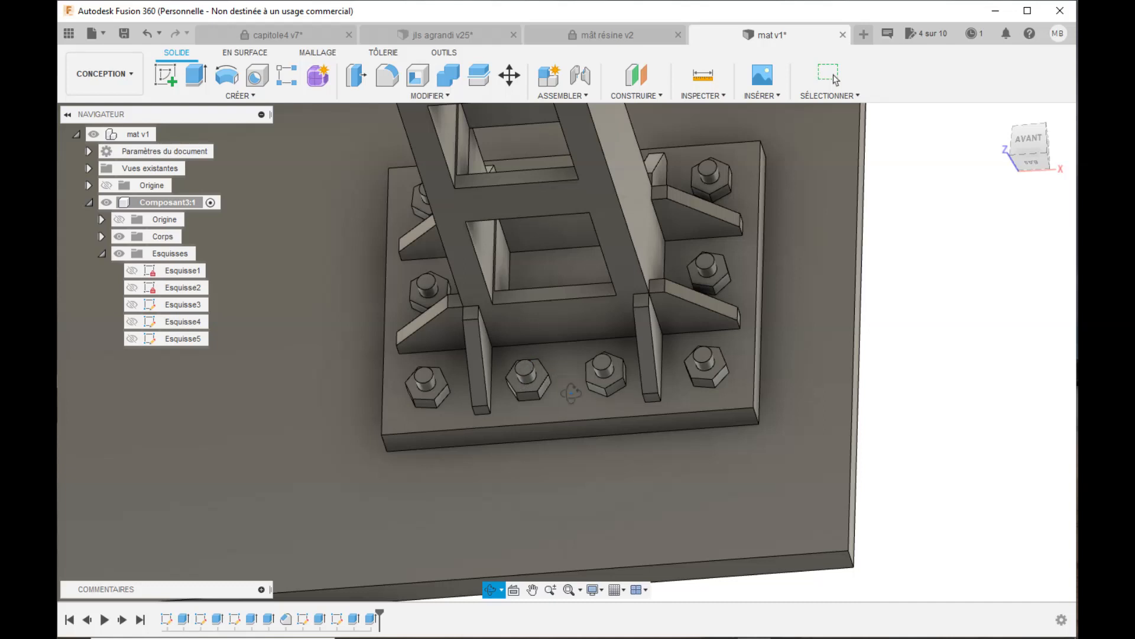
scroll(565, 387, down, 5)
scroll(571, 392, down, 5)
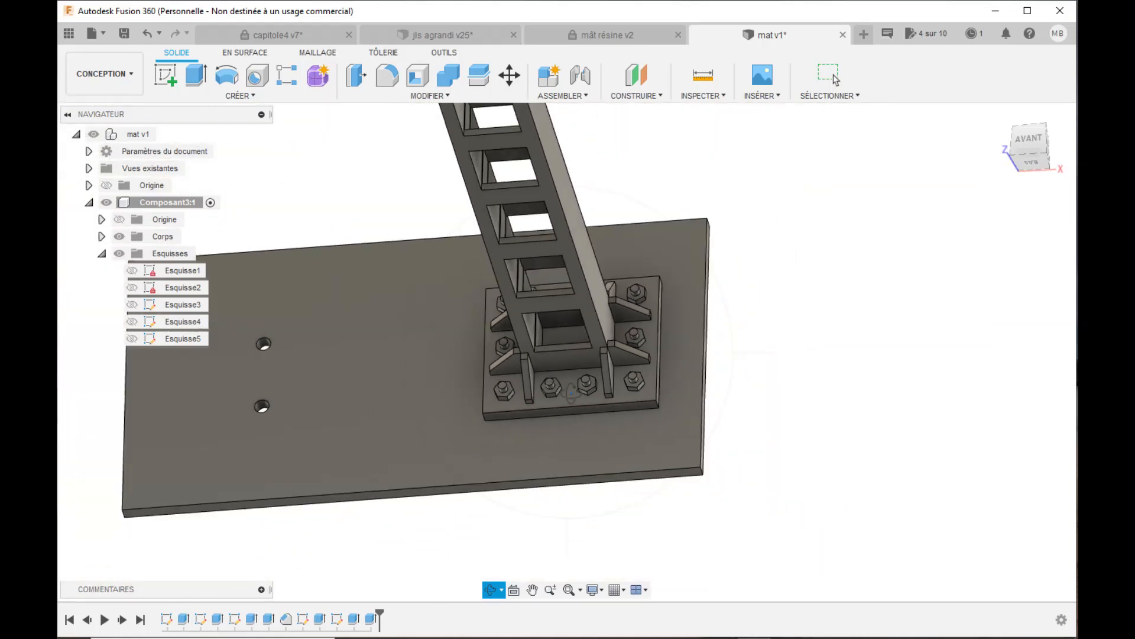
scroll(528, 371, up, 5)
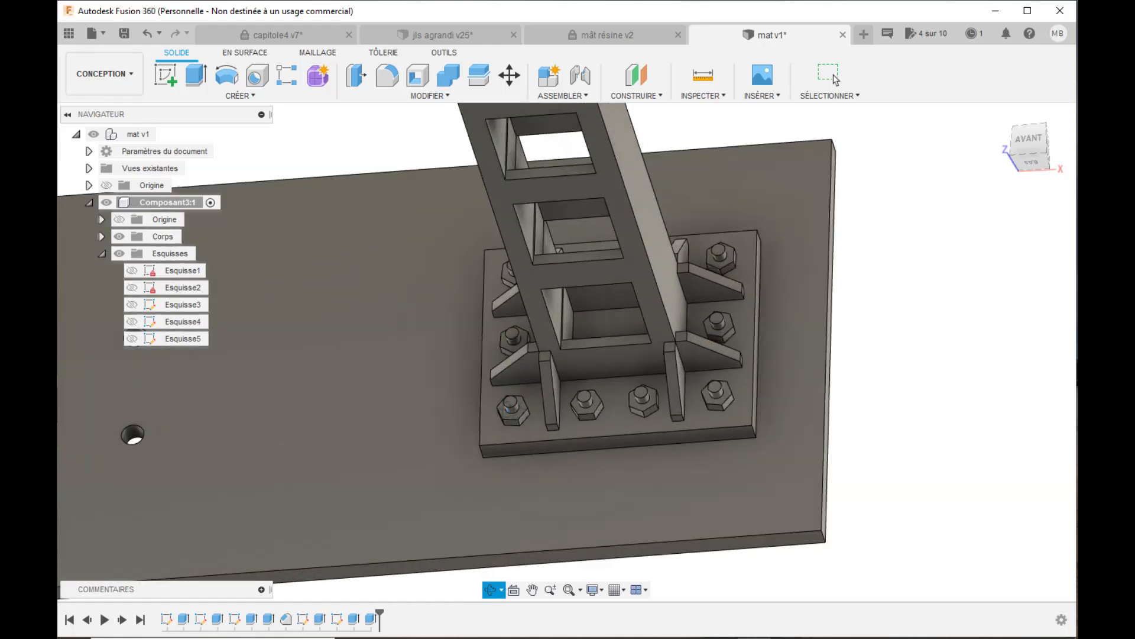
scroll(563, 447, up, 2)
scroll(563, 446, down, 4)
scroll(563, 446, down, 2)
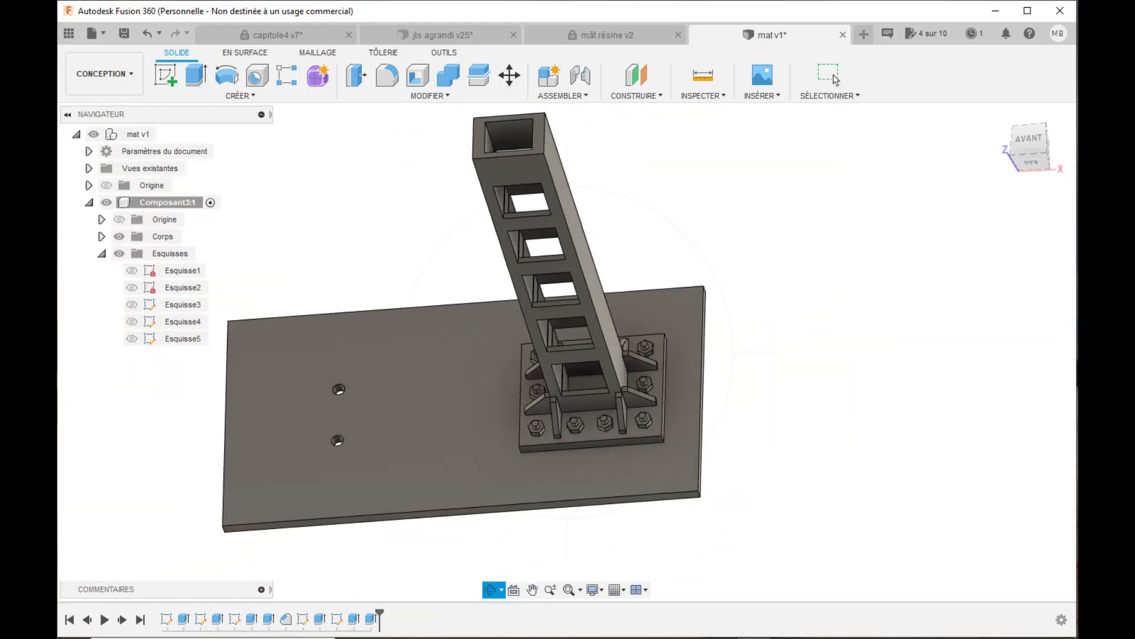
- Cut through the base inside the hollow mast by extruding the enclosed rectangular face by -10 mm
shift+middle_drag(528, 317, 545, 356)
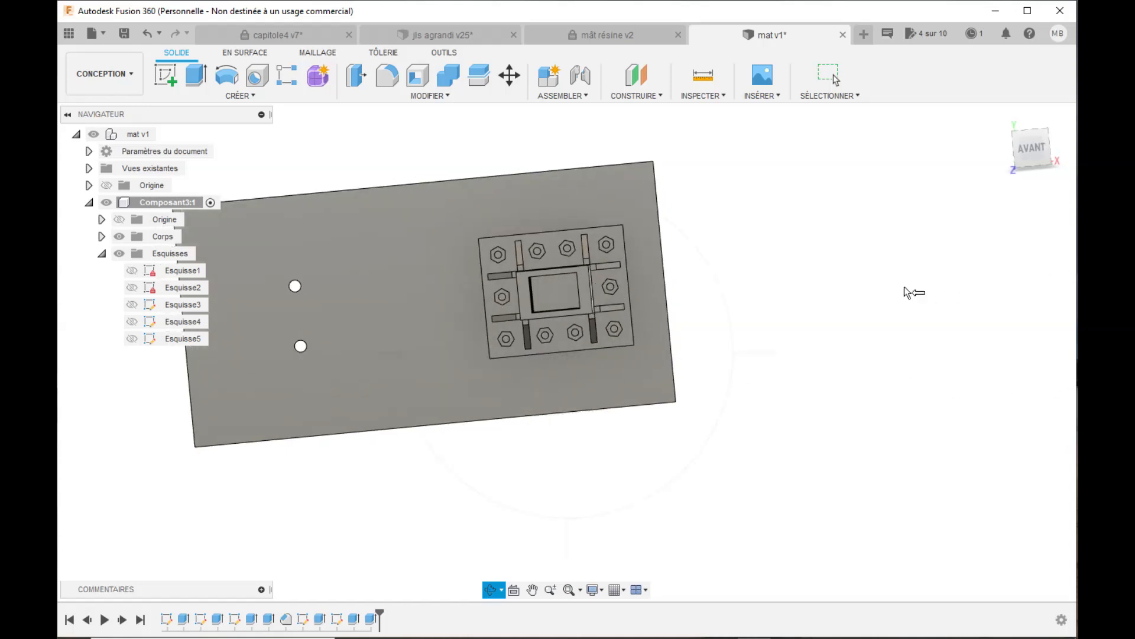
key(Escape)
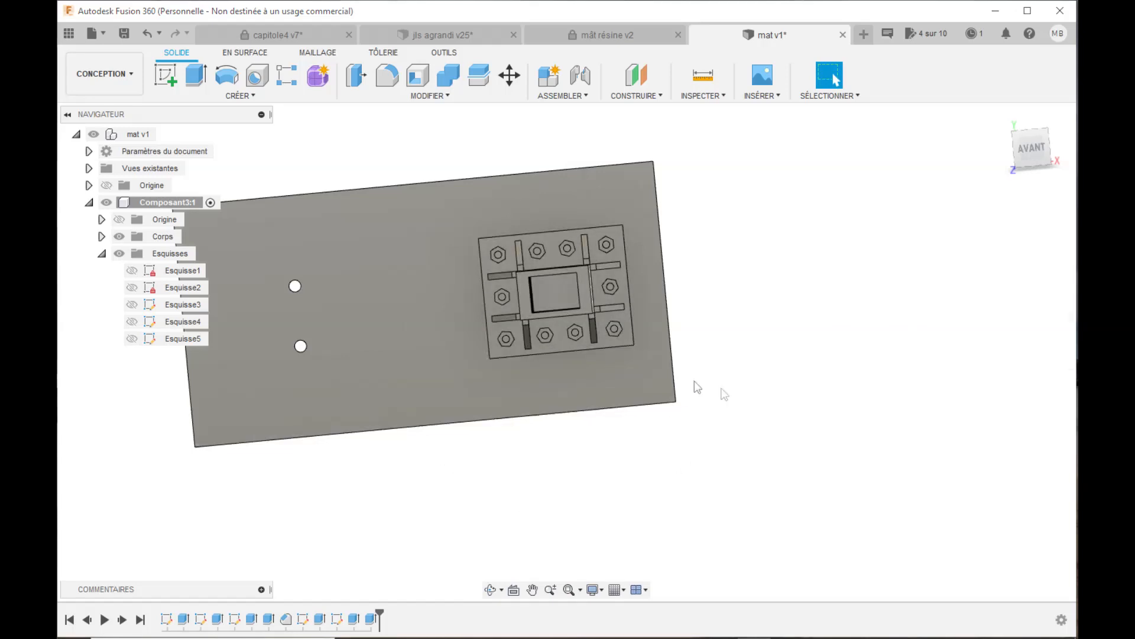
key(e)
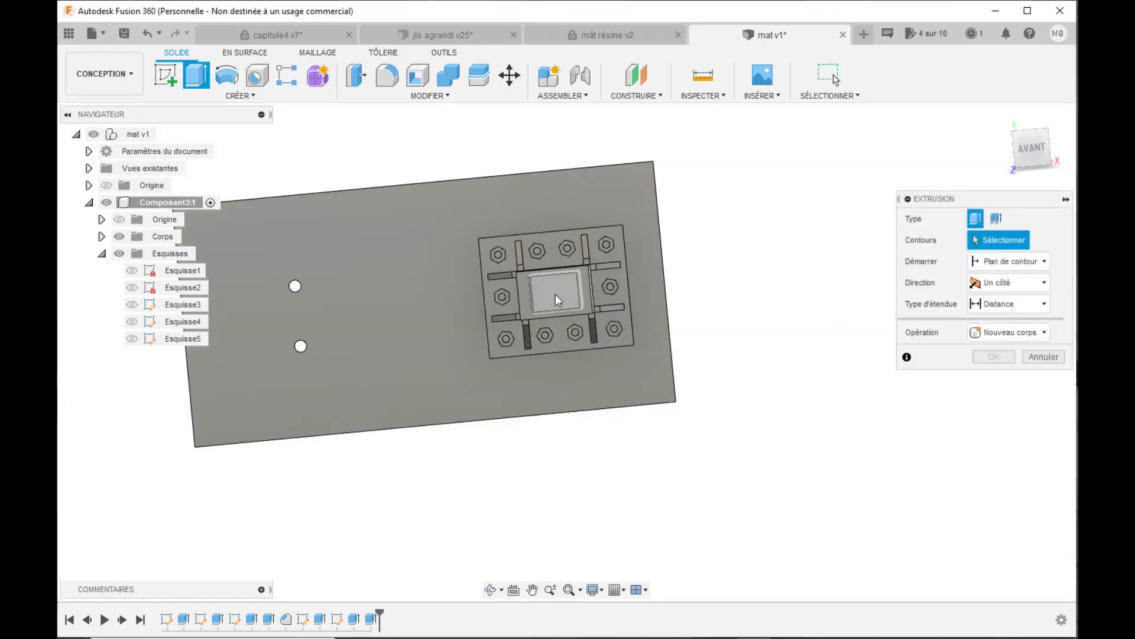
click(555, 294)
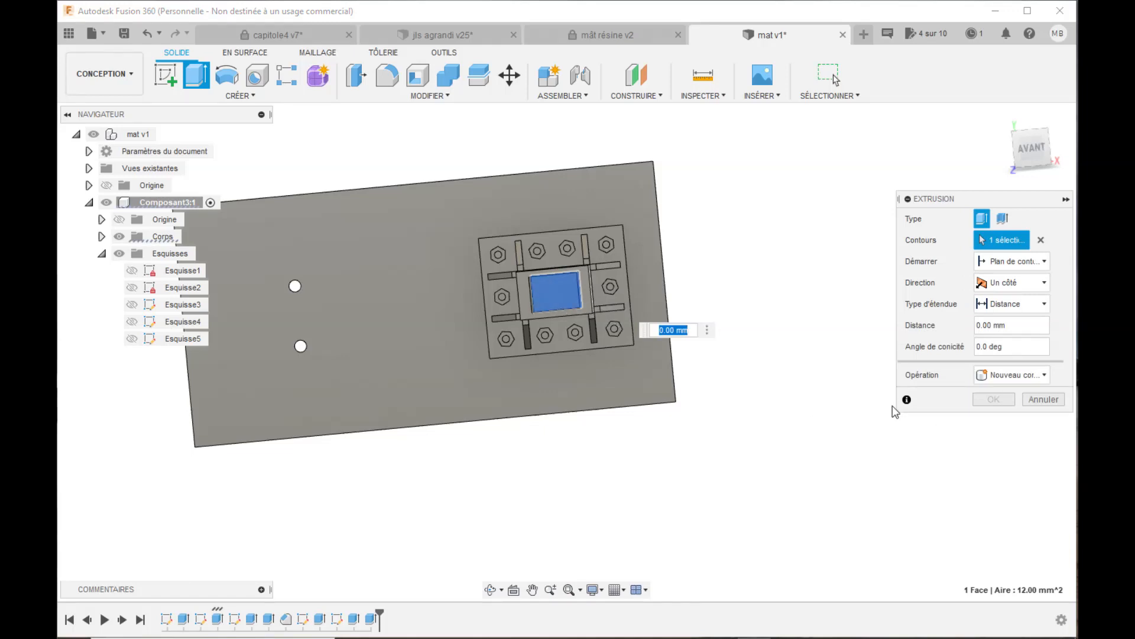
click(994, 325)
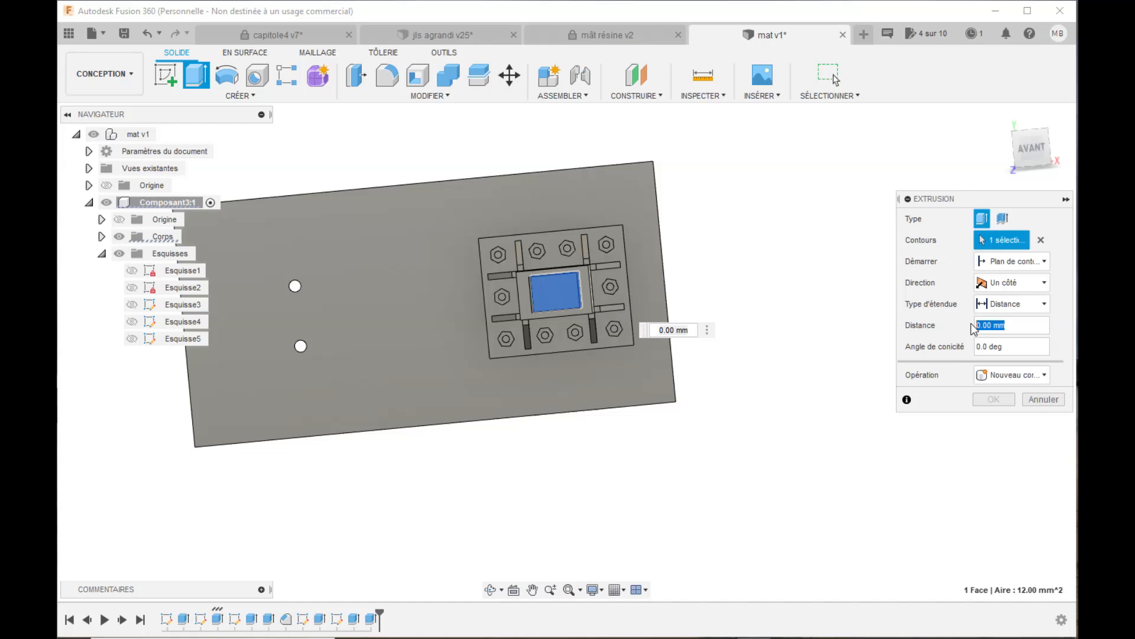
key(BackSpace)
text(-10)
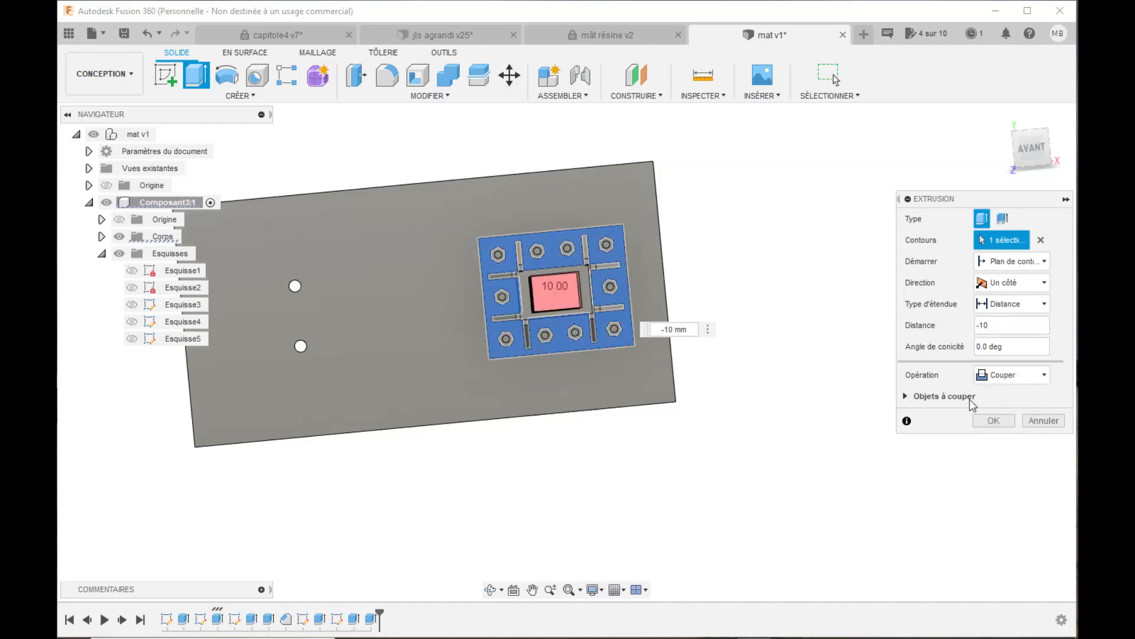
click(994, 420)
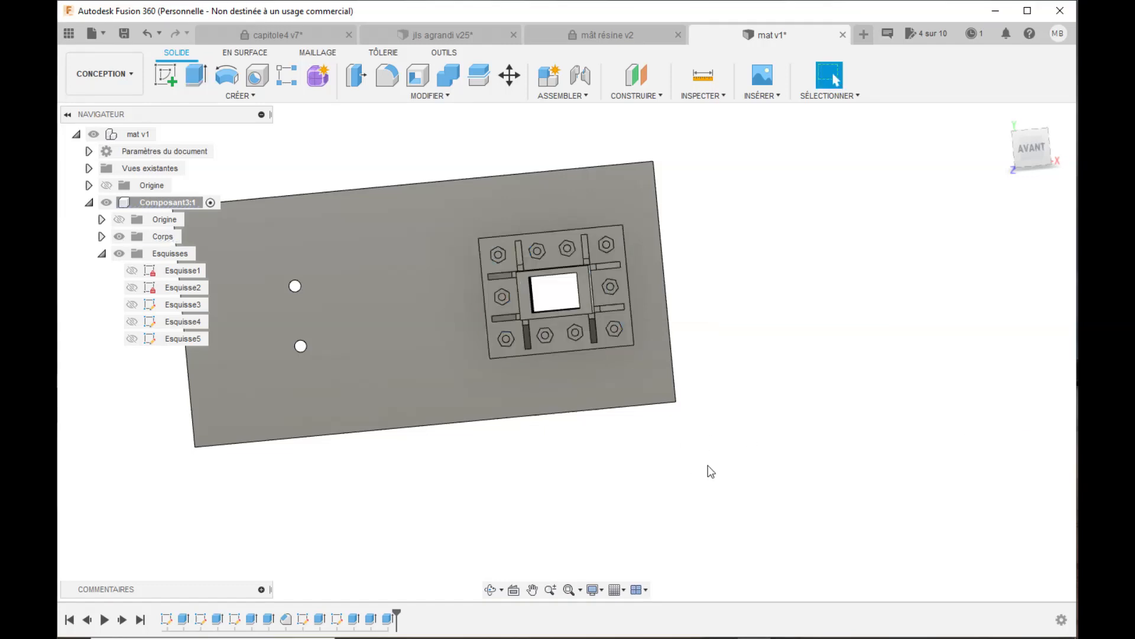
- Inspect the mast from its underside and compare it with the reference model mât résine v2
click(490, 590)
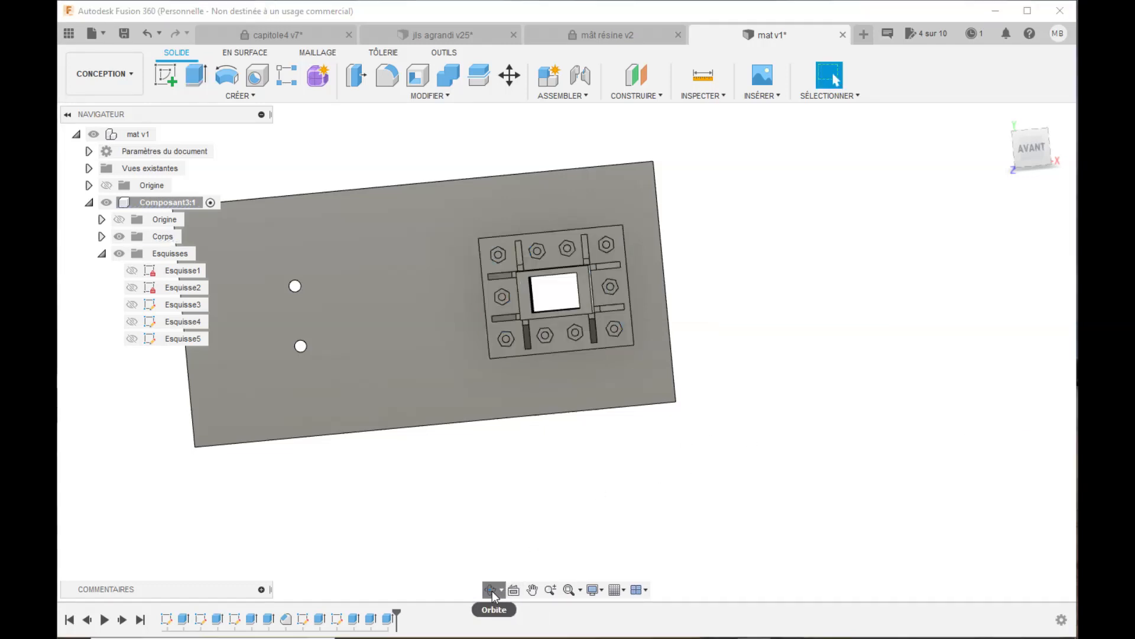
drag(529, 431, 500, 324)
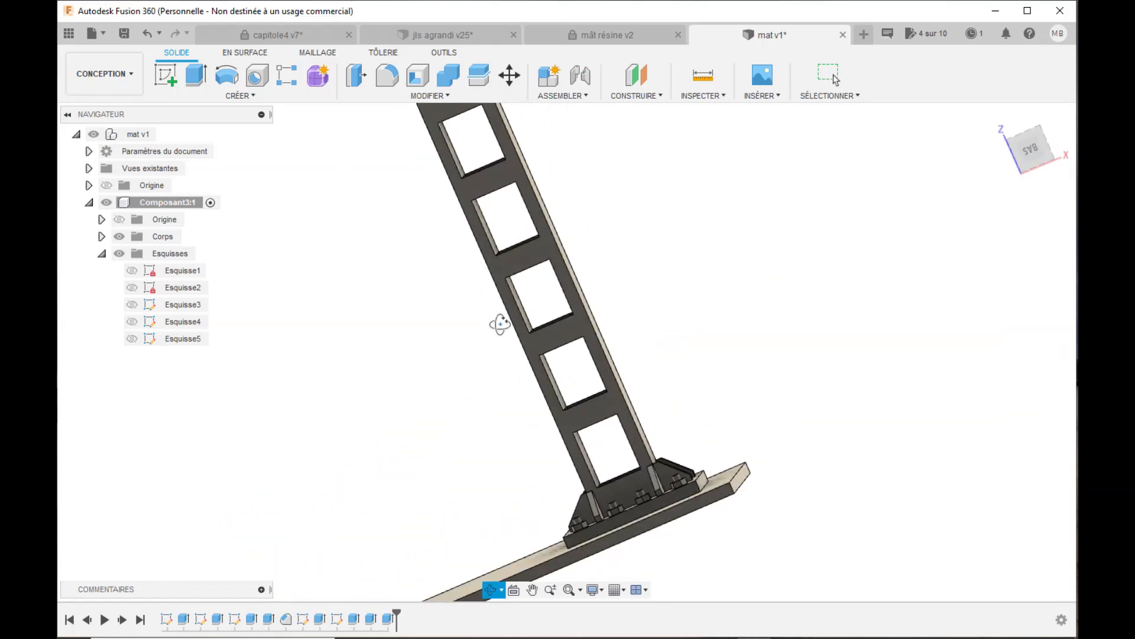
click(641, 30)
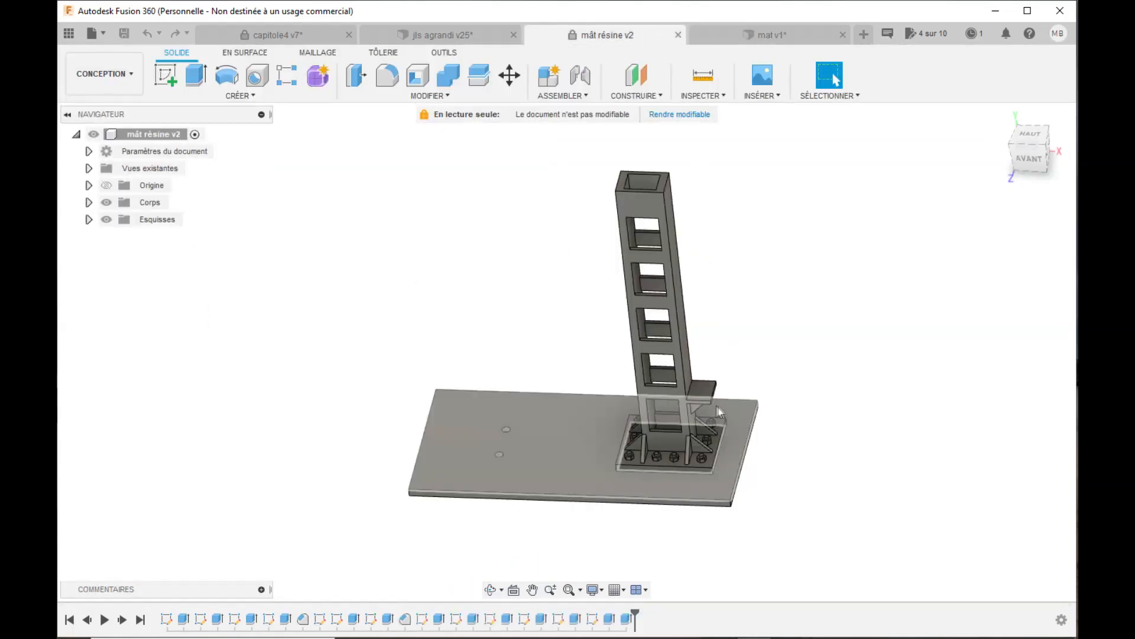
click(757, 37)
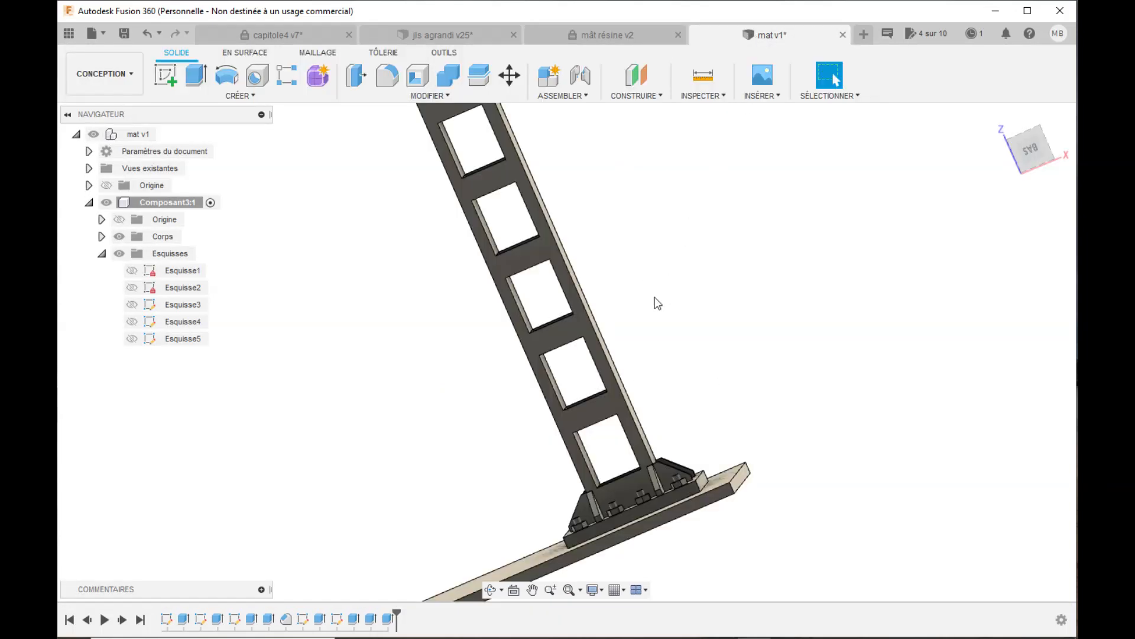
click(631, 39)
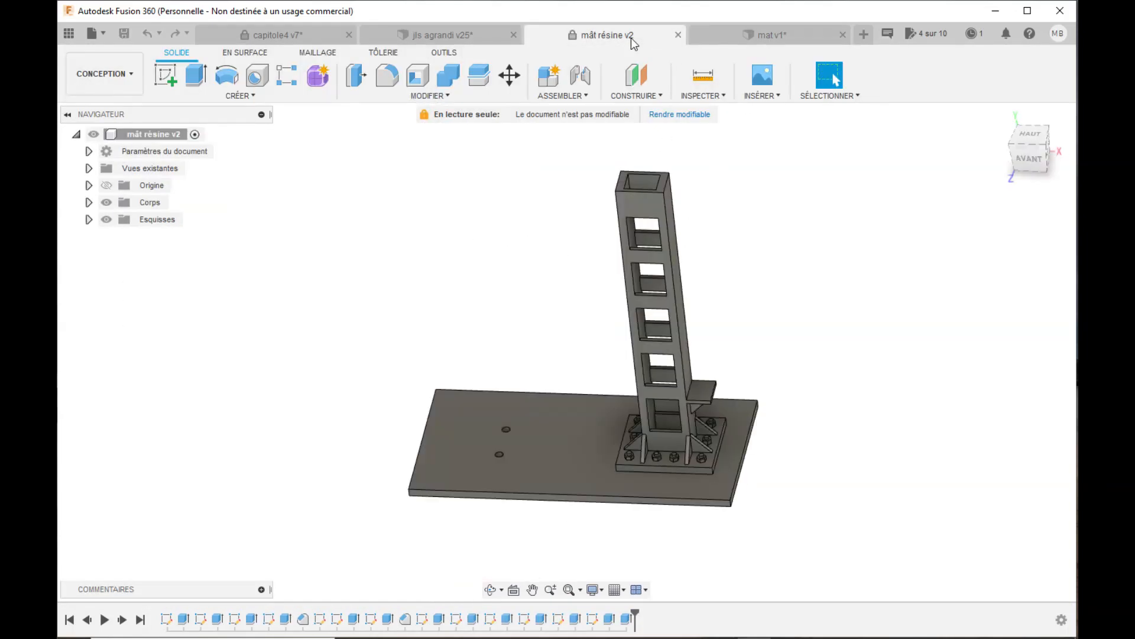
click(712, 34)
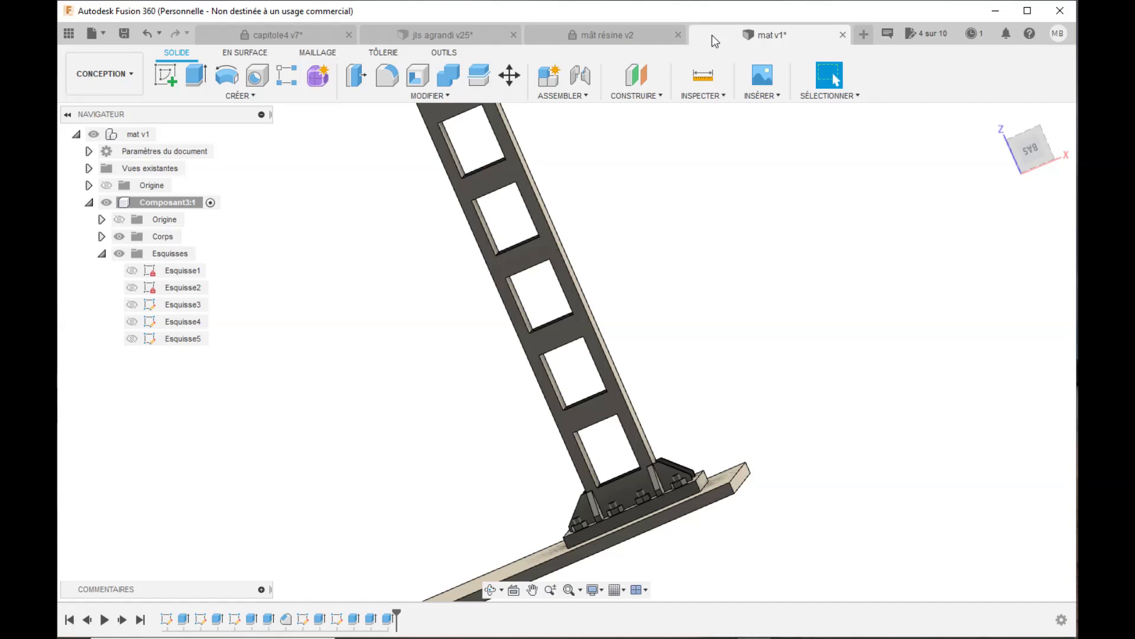
- Compare the mast with the reference model mât résine v2, examining the small shelf bracket on the side of the reference mast
click(652, 36)
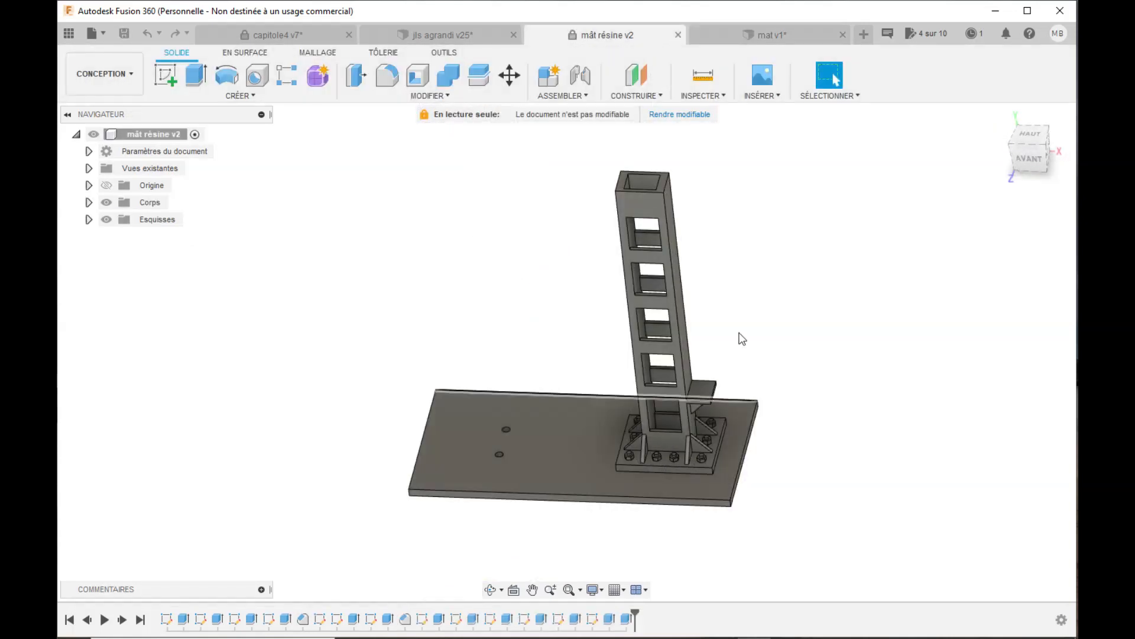
click(752, 35)
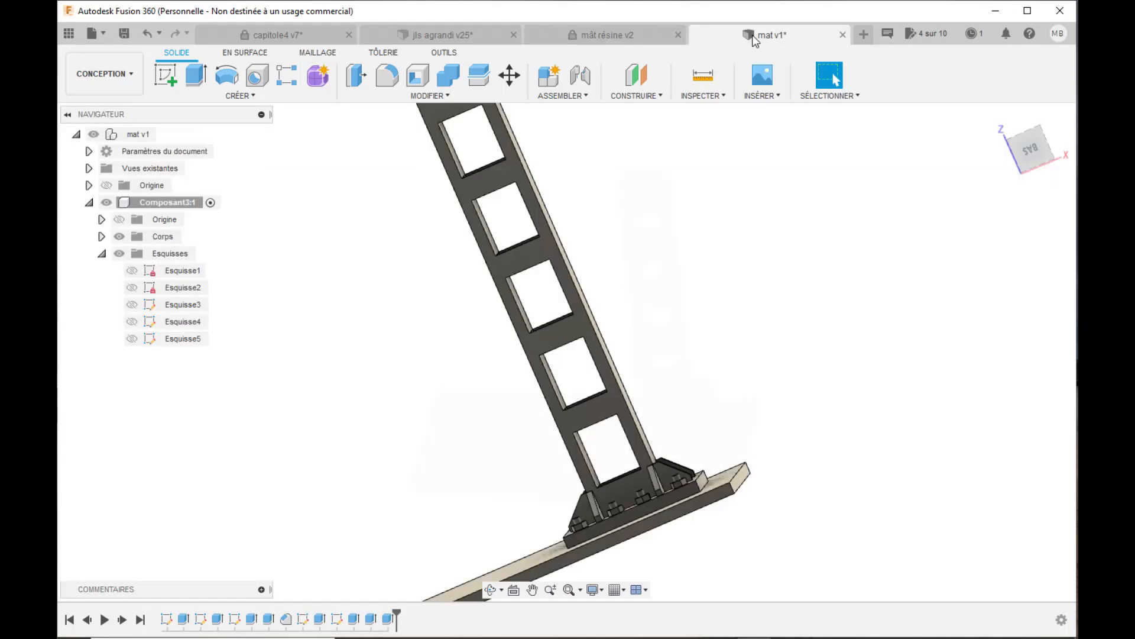
click(489, 589)
drag(653, 406, 651, 448)
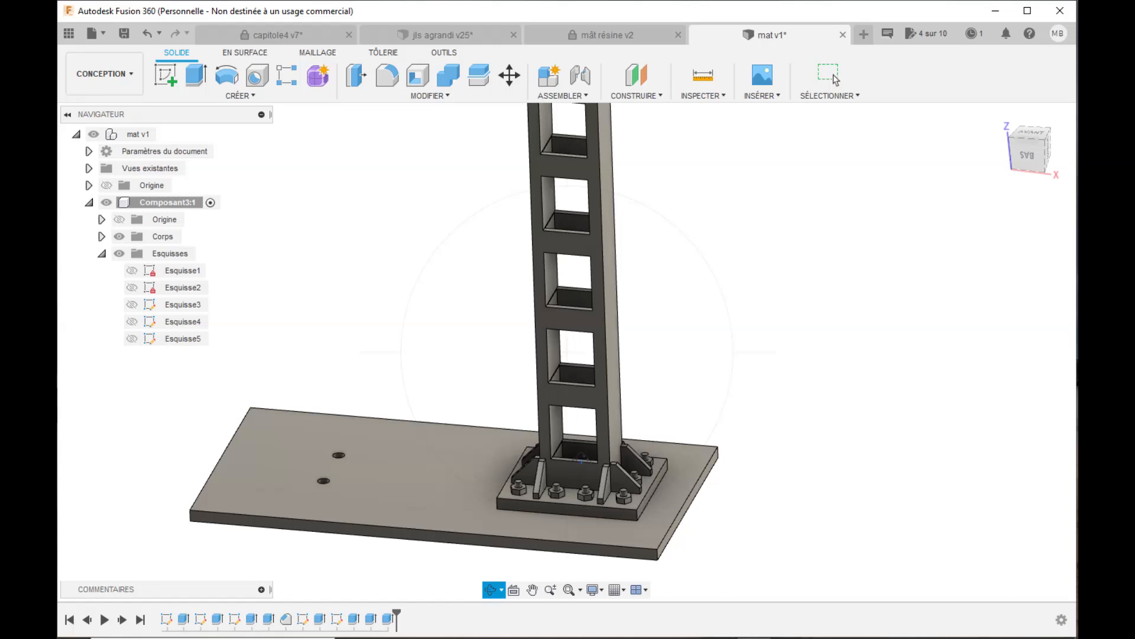
click(633, 37)
scroll(665, 443, down, 2)
scroll(665, 444, up, 5)
scroll(666, 450, up, 2)
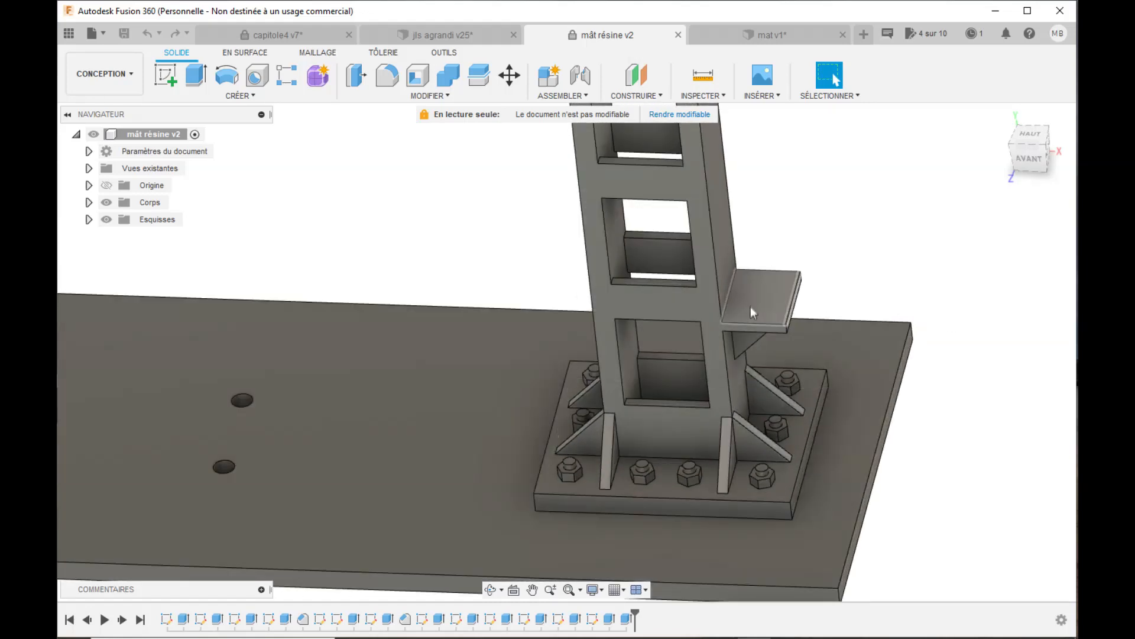
scroll(825, 282, up, 2)
scroll(824, 282, down, 5)
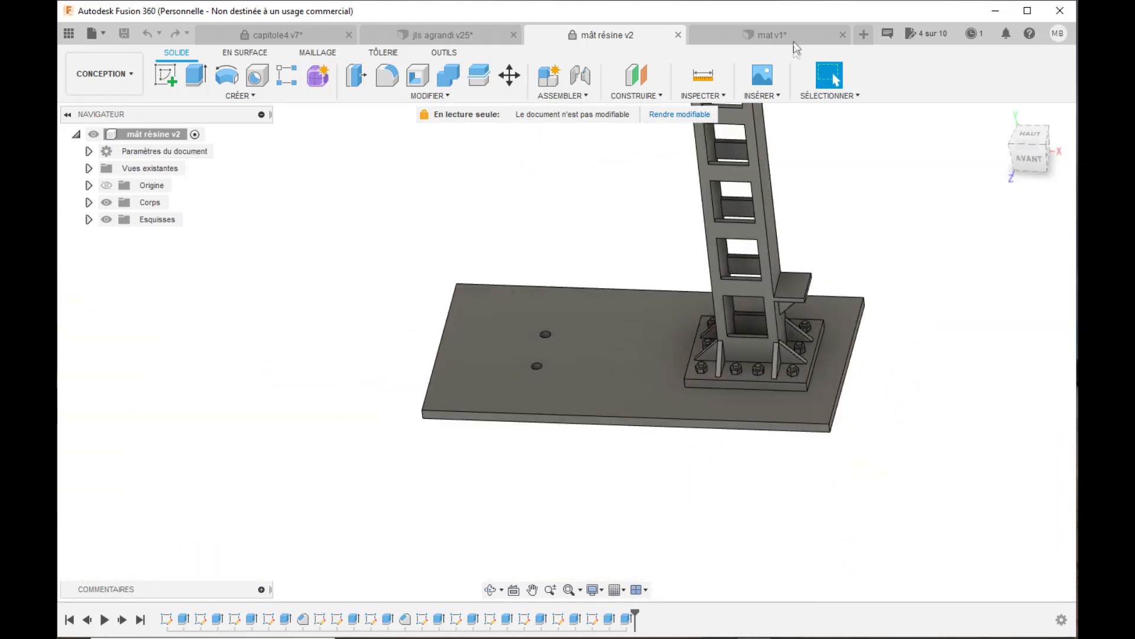
click(780, 34)
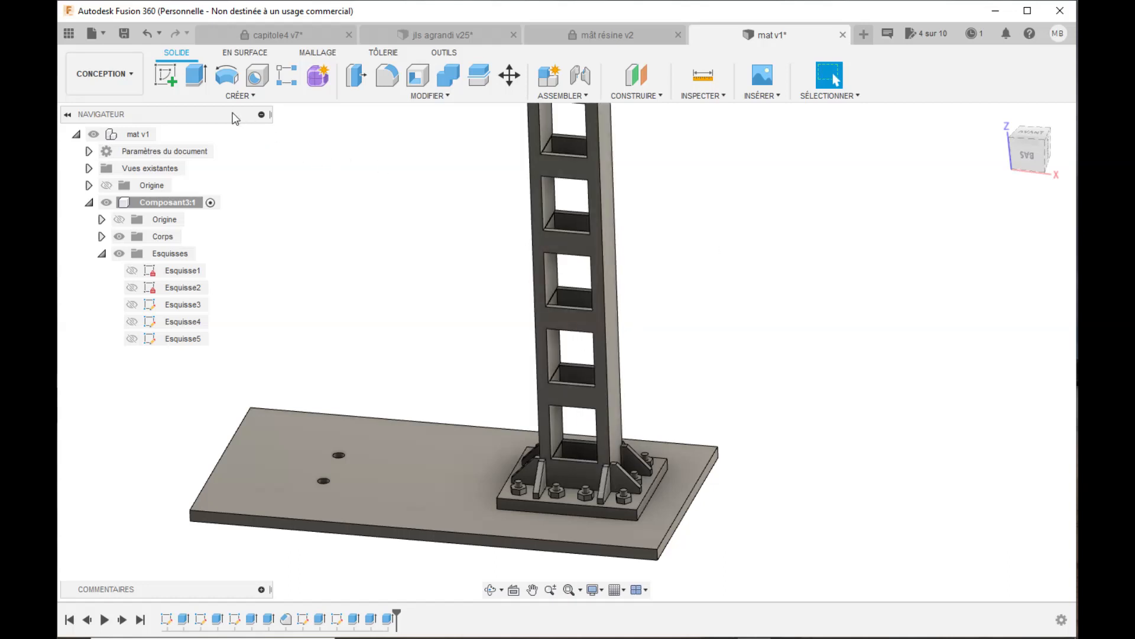
- Start a new sketch on the mast's solid side face, the one without window openings
click(237, 96)
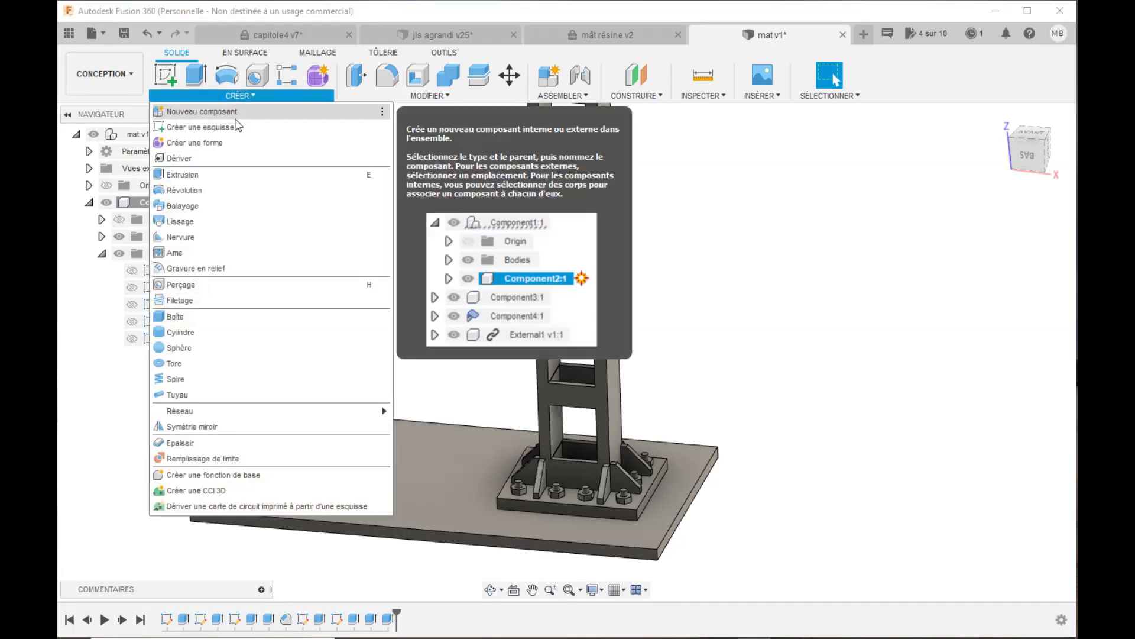
click(227, 133)
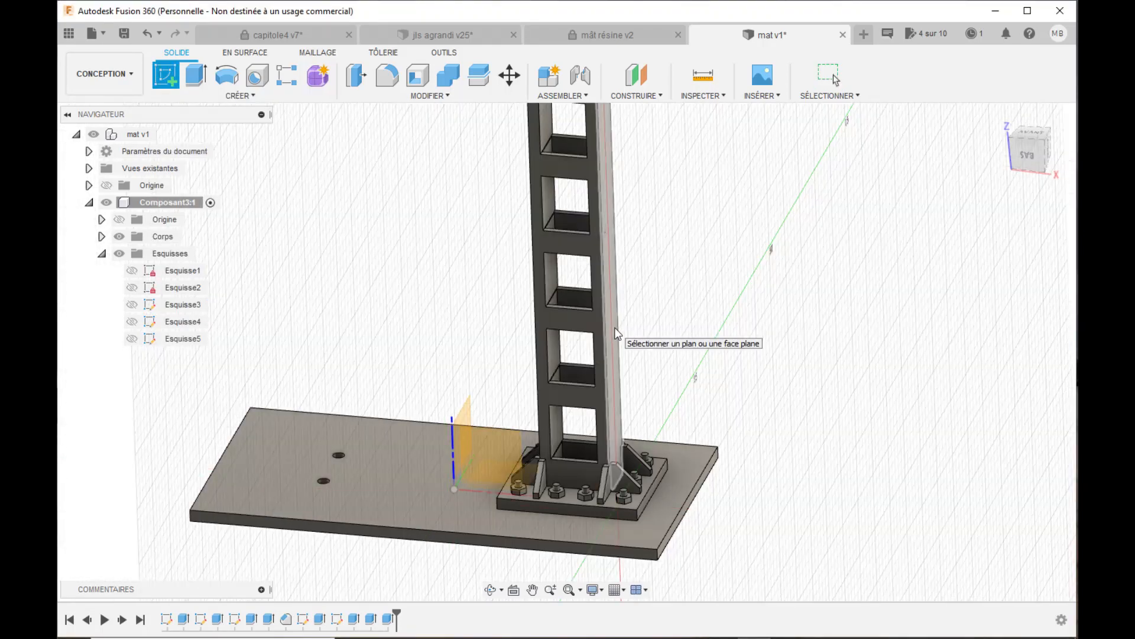
click(615, 330)
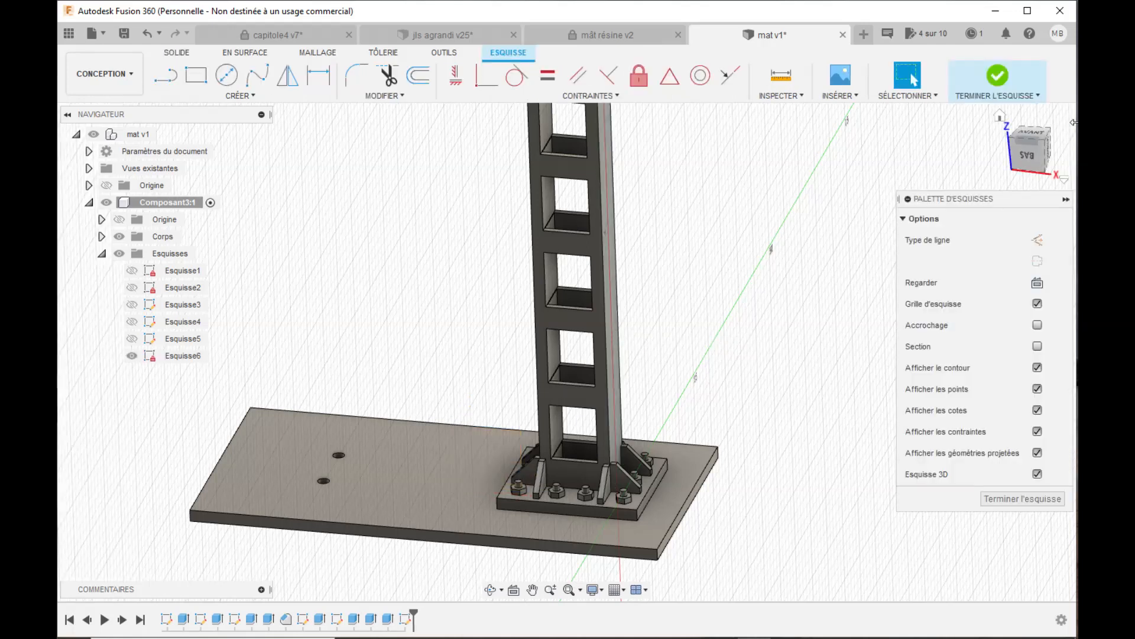
click(1049, 155)
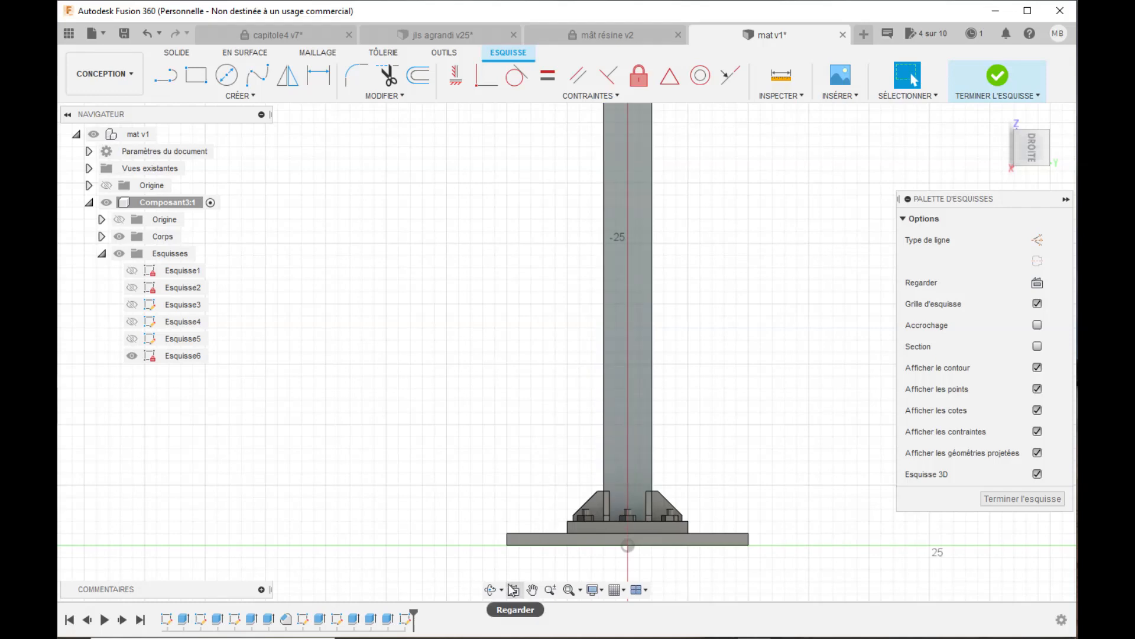
click(490, 590)
drag(550, 401, 585, 403)
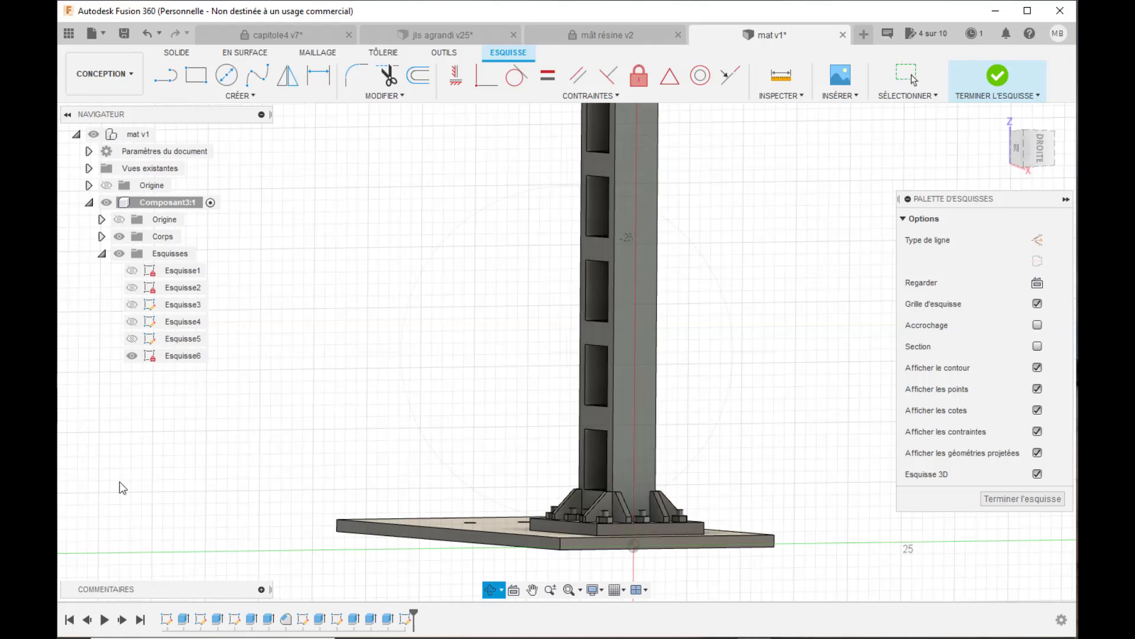
key(Escape)
- Draw a 0.5 mm high rectangle across the full 4 mm width of the mast's side face, above the base gussets
click(197, 83)
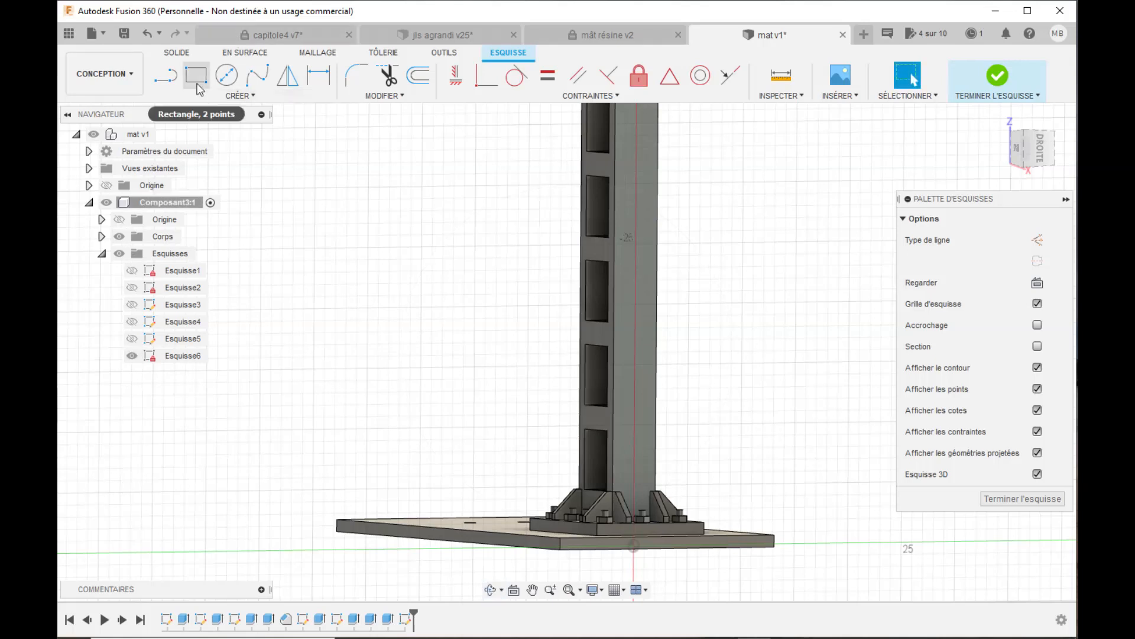
click(197, 84)
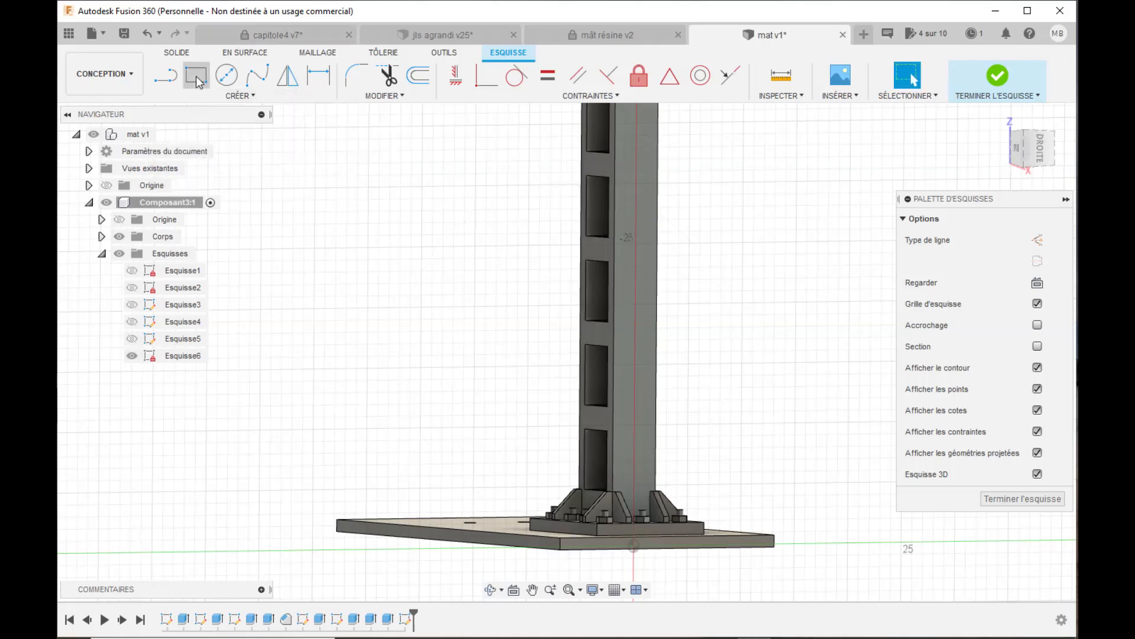
click(614, 356)
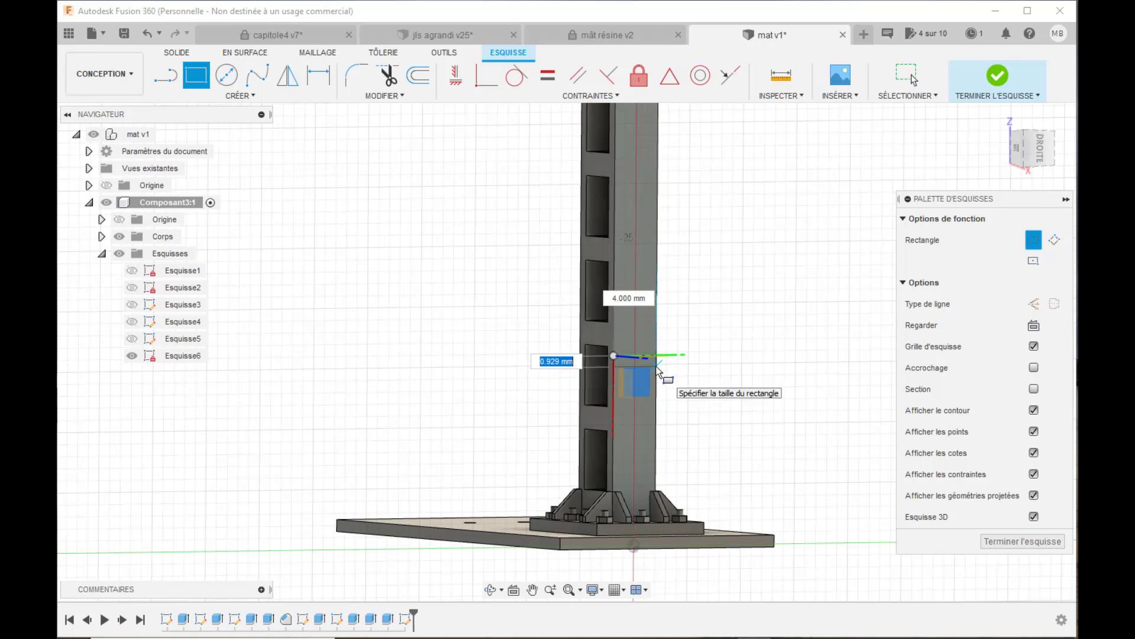
text(0.5)
key(Tab)
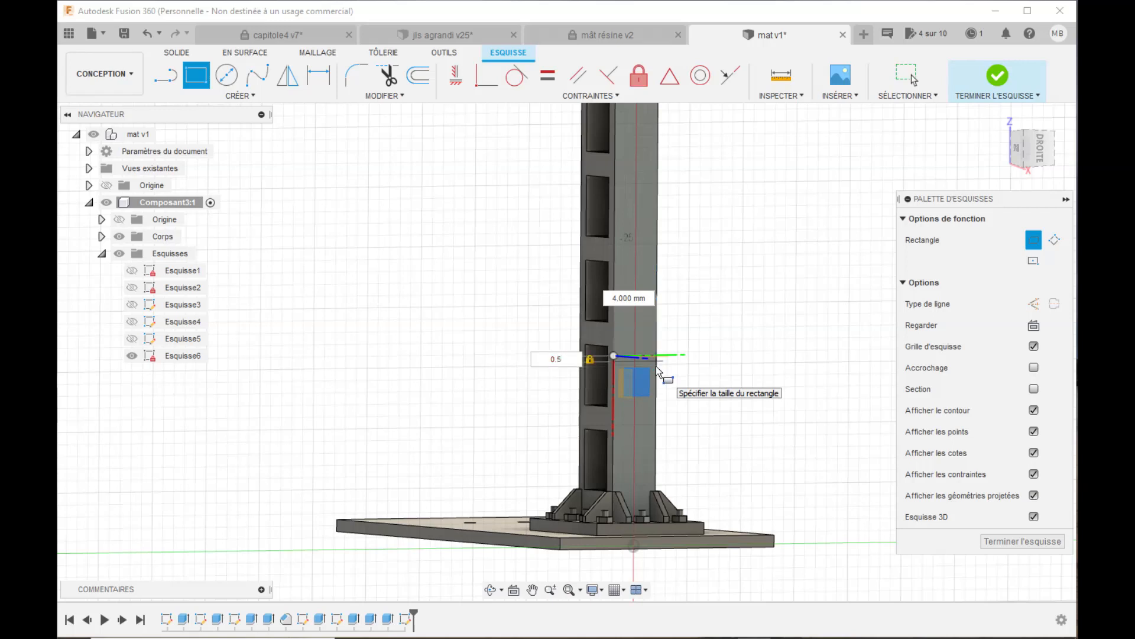
key(Return)
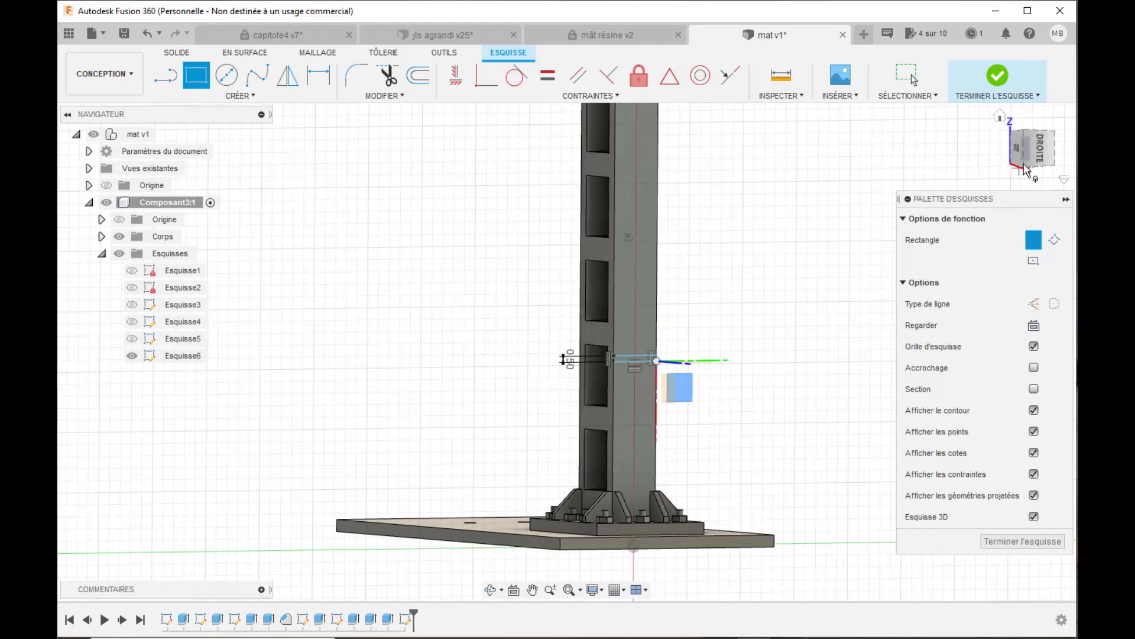
- Draw a rectangle 0.25 mm wide and 2 mm high hanging from the strip's lower midpoint, on one side of the centre line
click(1038, 153)
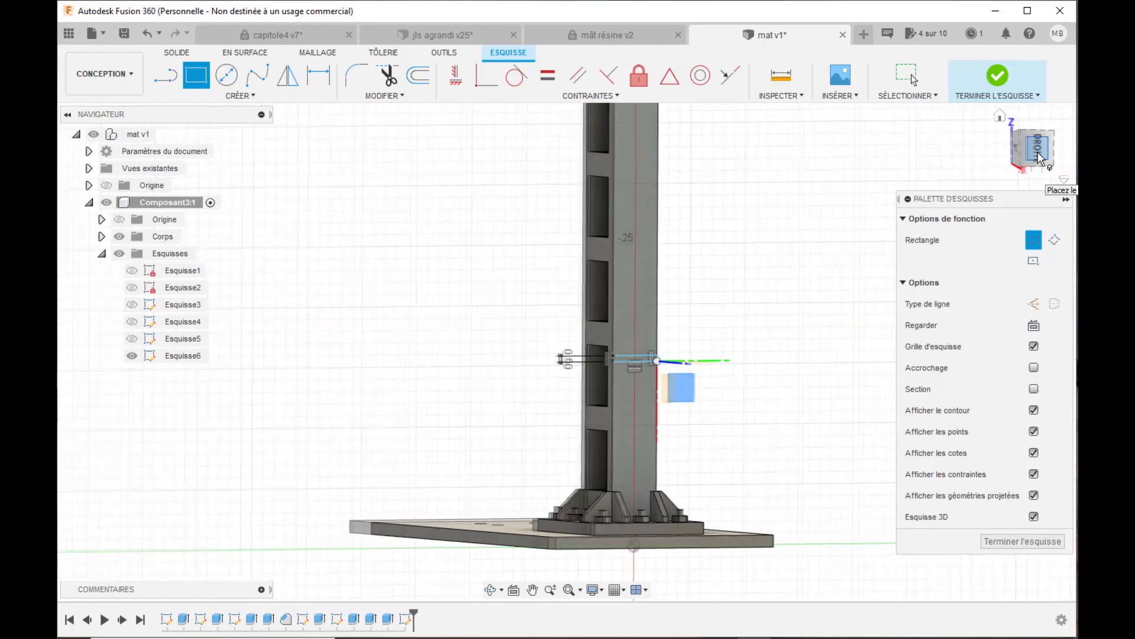
scroll(683, 419, up, 5)
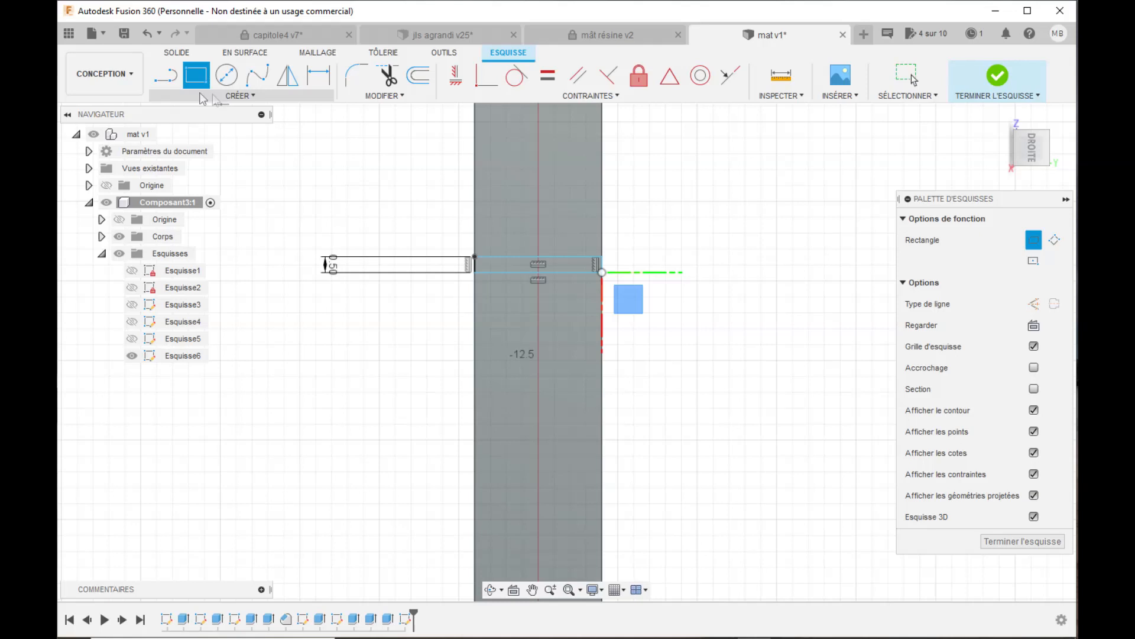
click(538, 272)
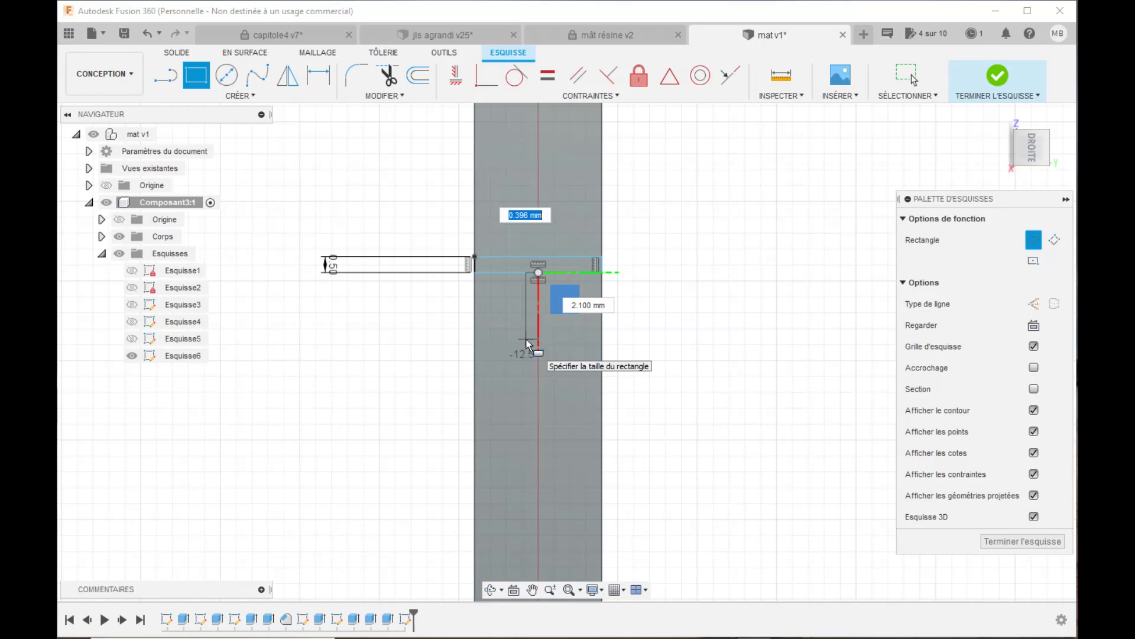
key(Tab)
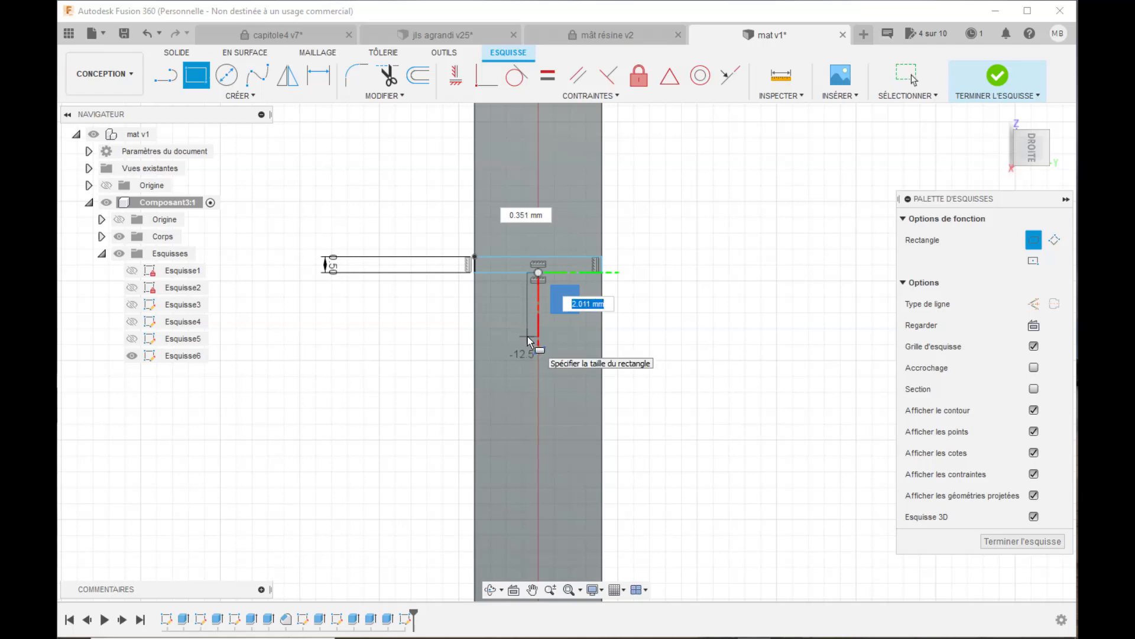
text(20.25)
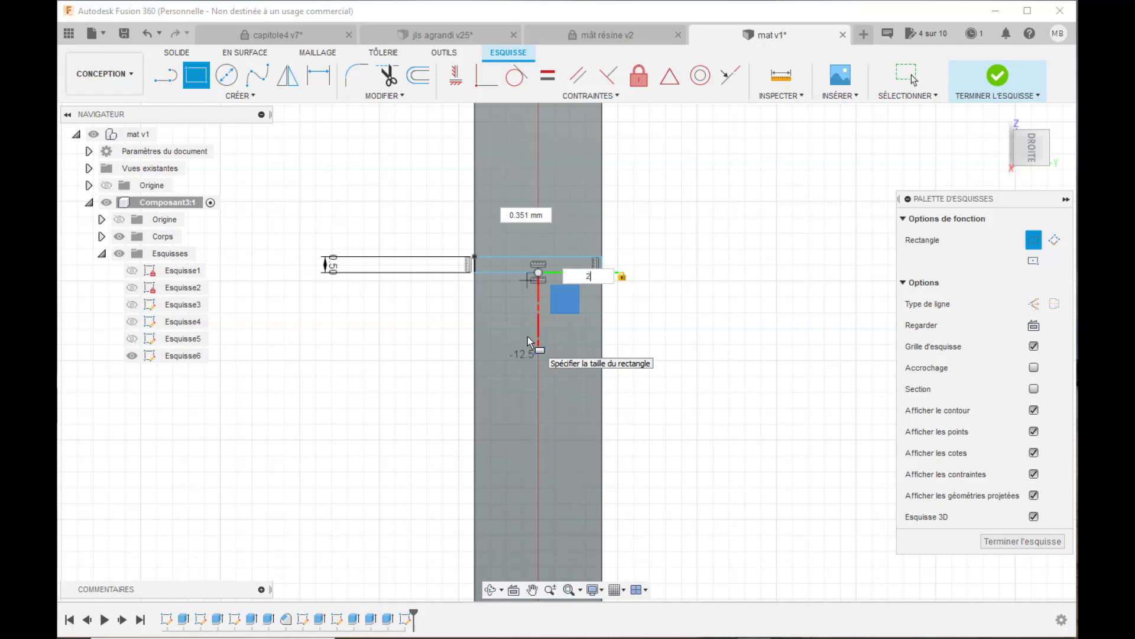
key(Tab)
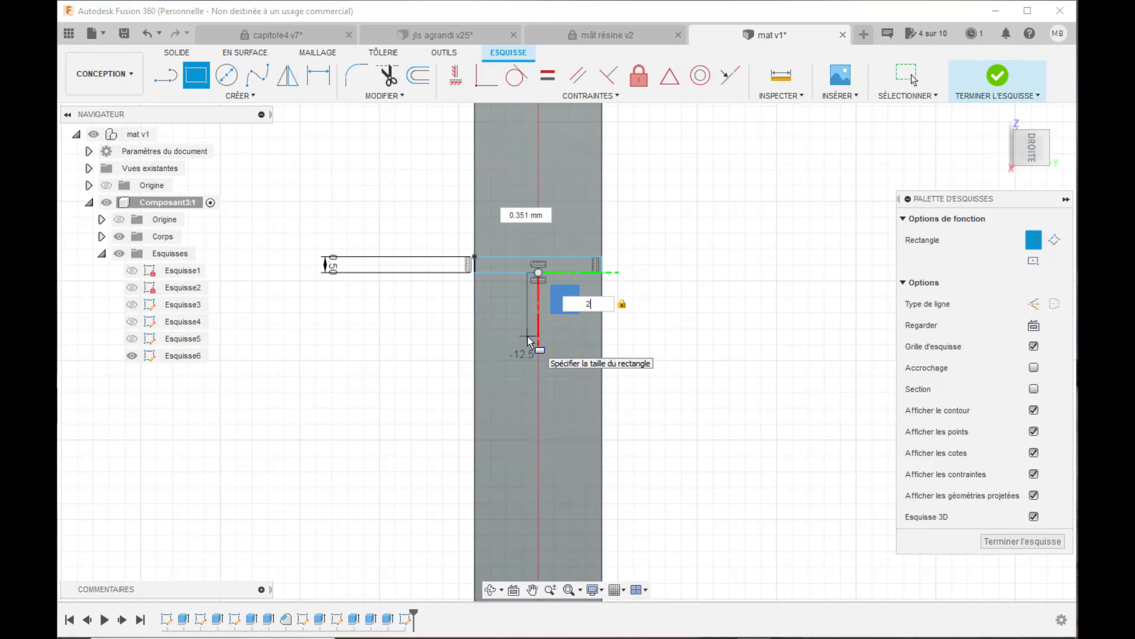
text(2)
key(Tab)
text(0.2)
key(Return)
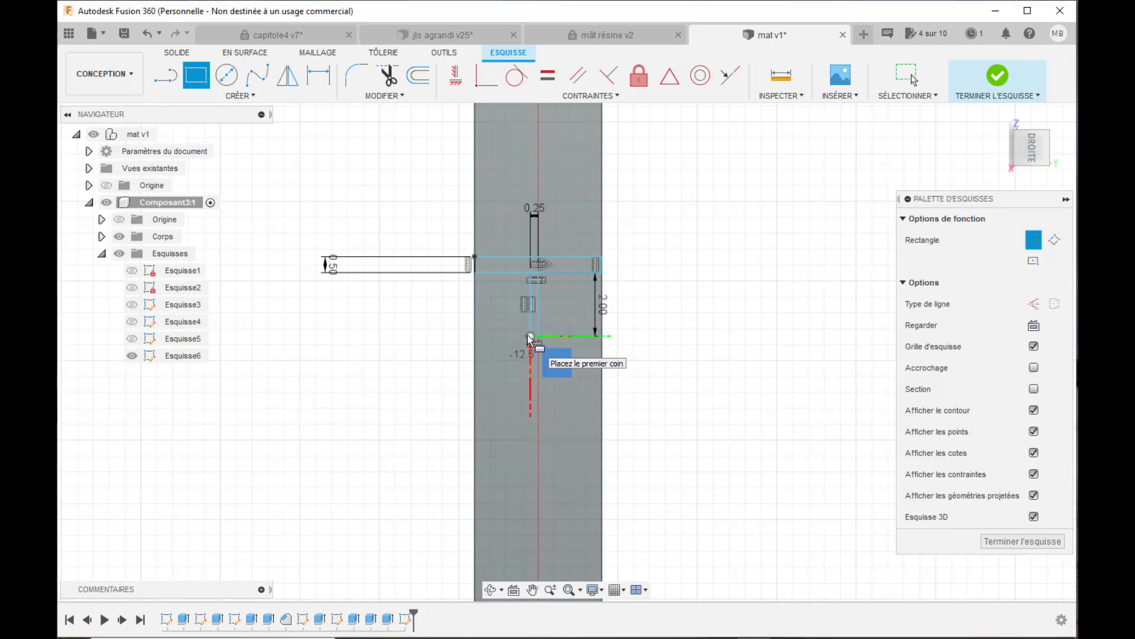
- Add a matching 0.25 mm by 2 mm rectangle on the other side of the centre line to complete the T-shaped profile
click(539, 272)
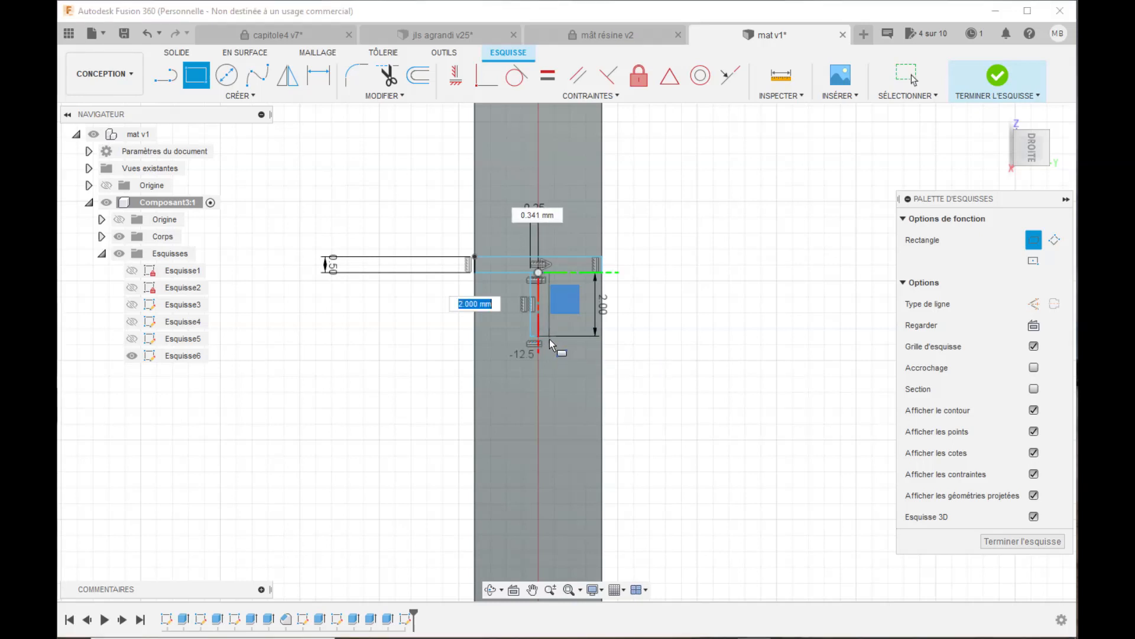
key(Tab)
text(0)
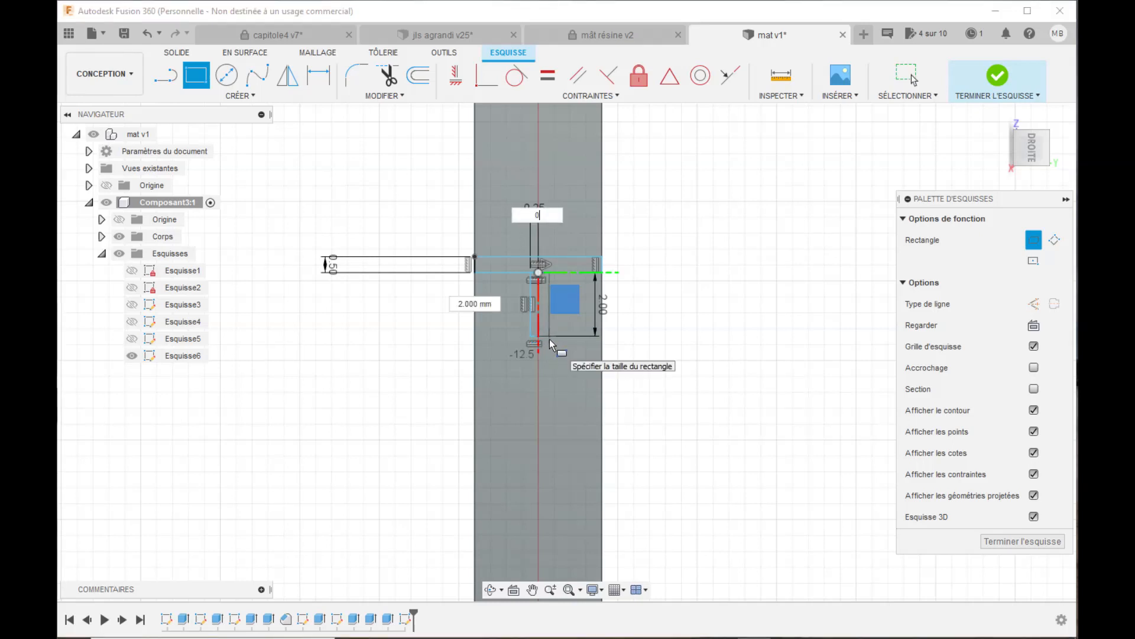
text(.025)
key(Return)
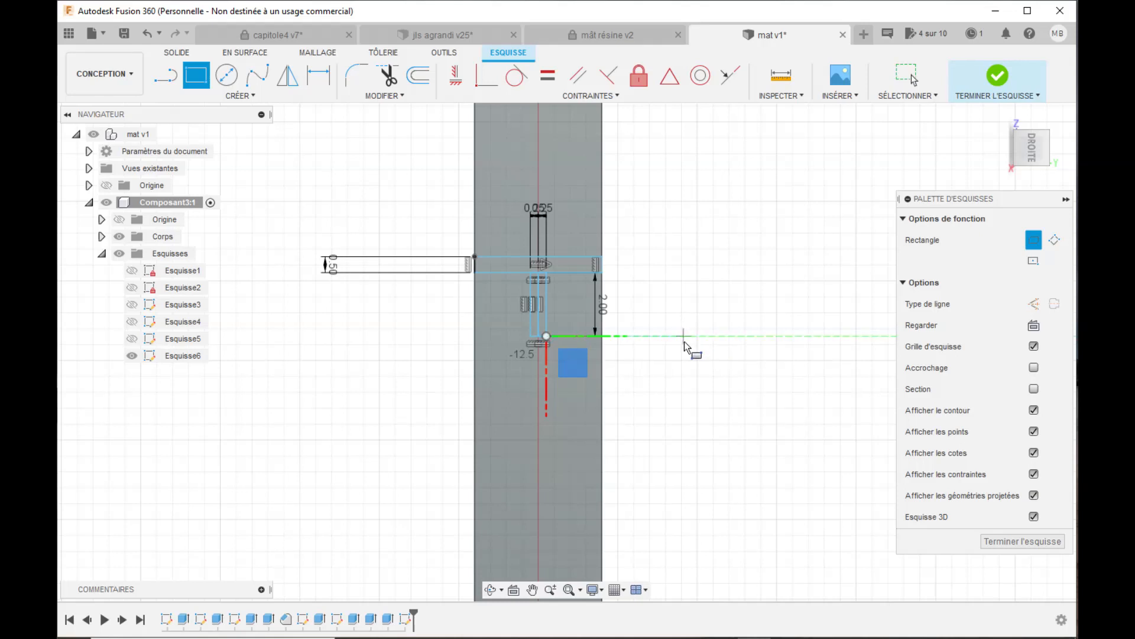
- Extrude the three contours of the T-shaped profile 3 mm outward from the mast with the Join operation
key(e)
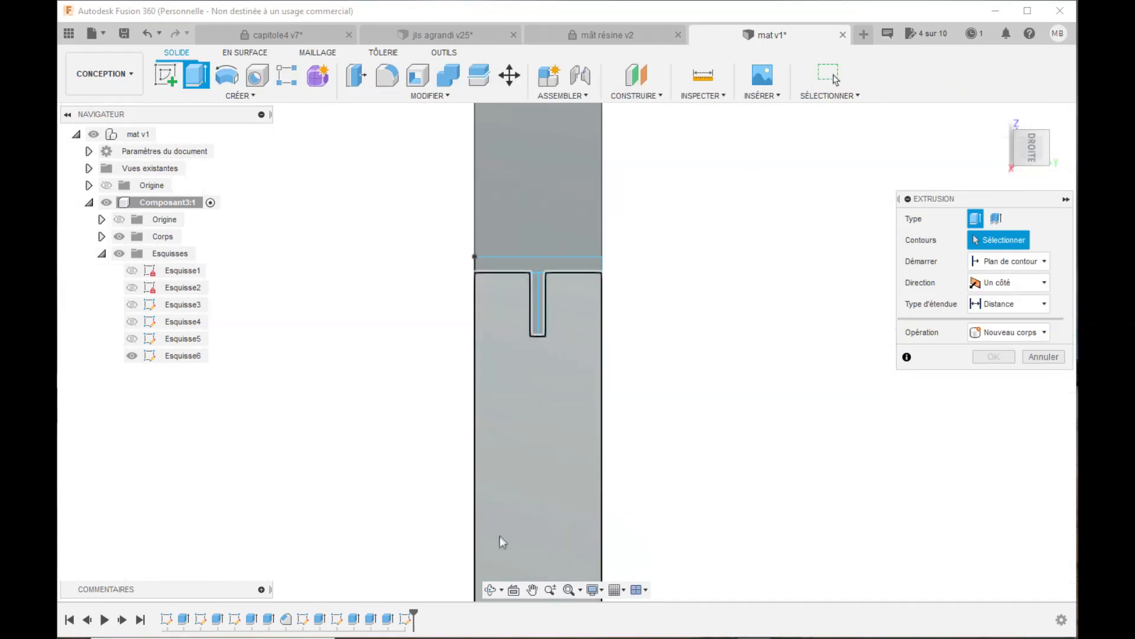
click(492, 590)
drag(424, 445, 406, 377)
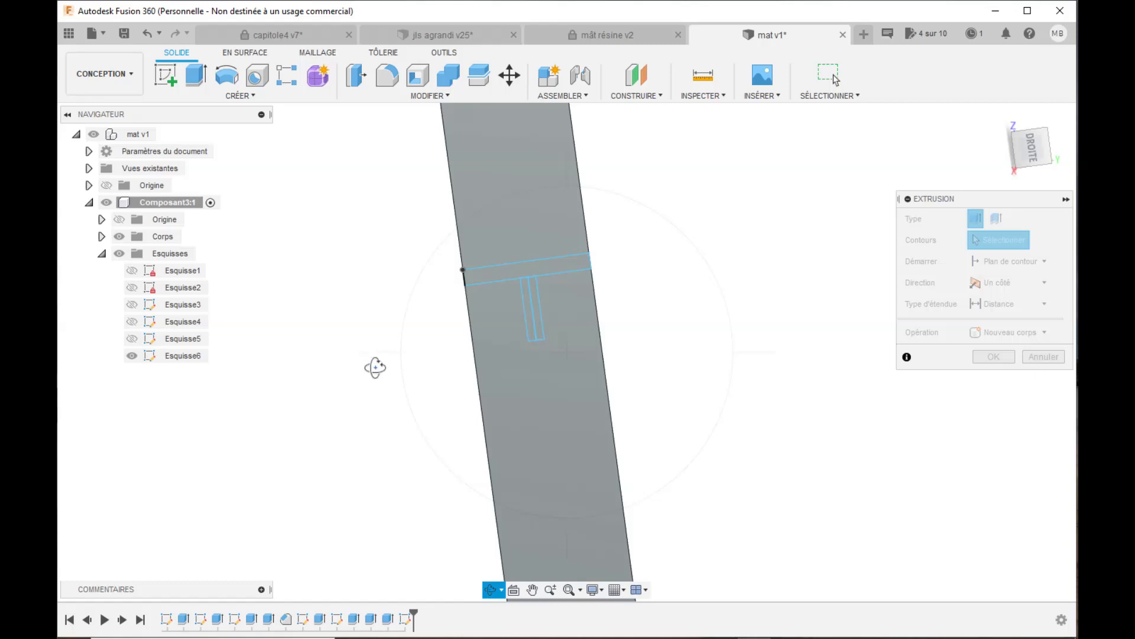
drag(421, 360, 460, 367)
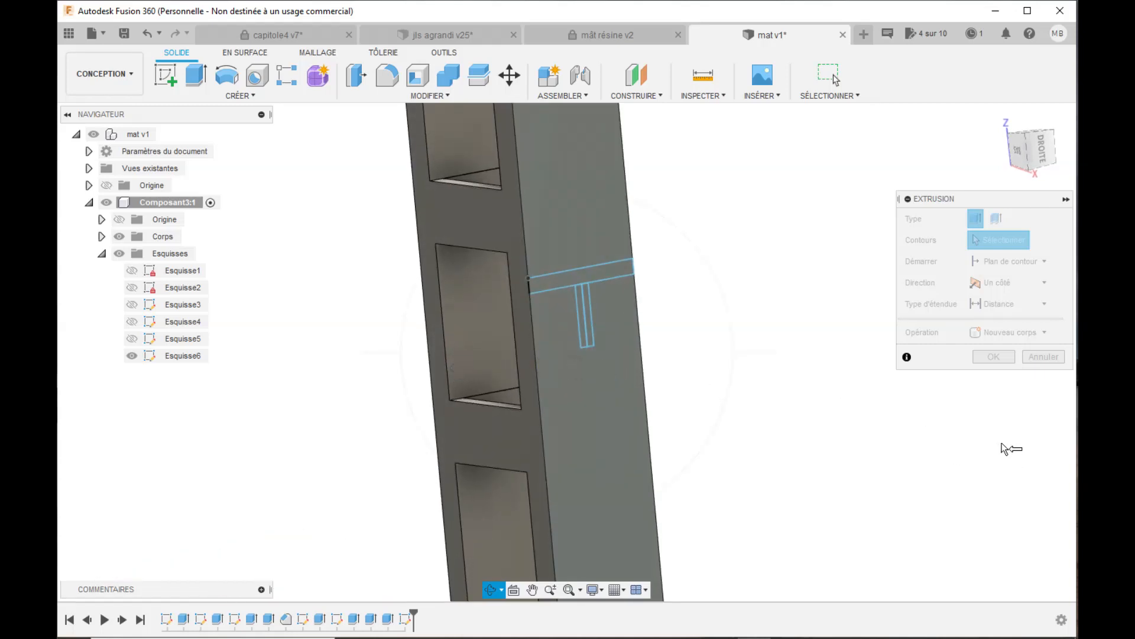
key(Escape)
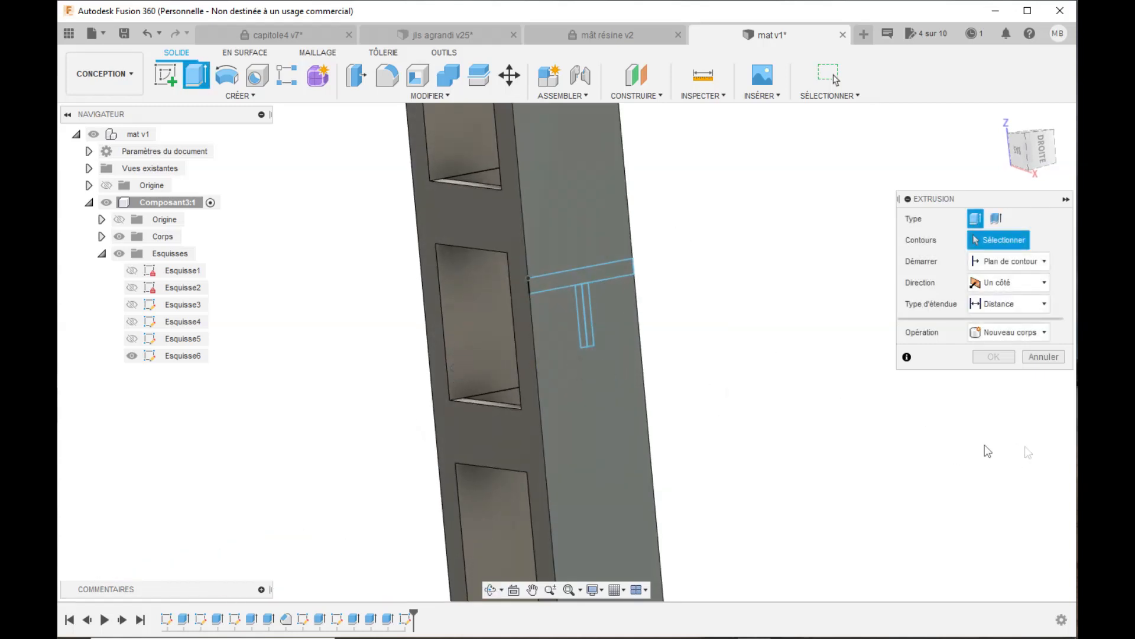
click(602, 275)
click(588, 319)
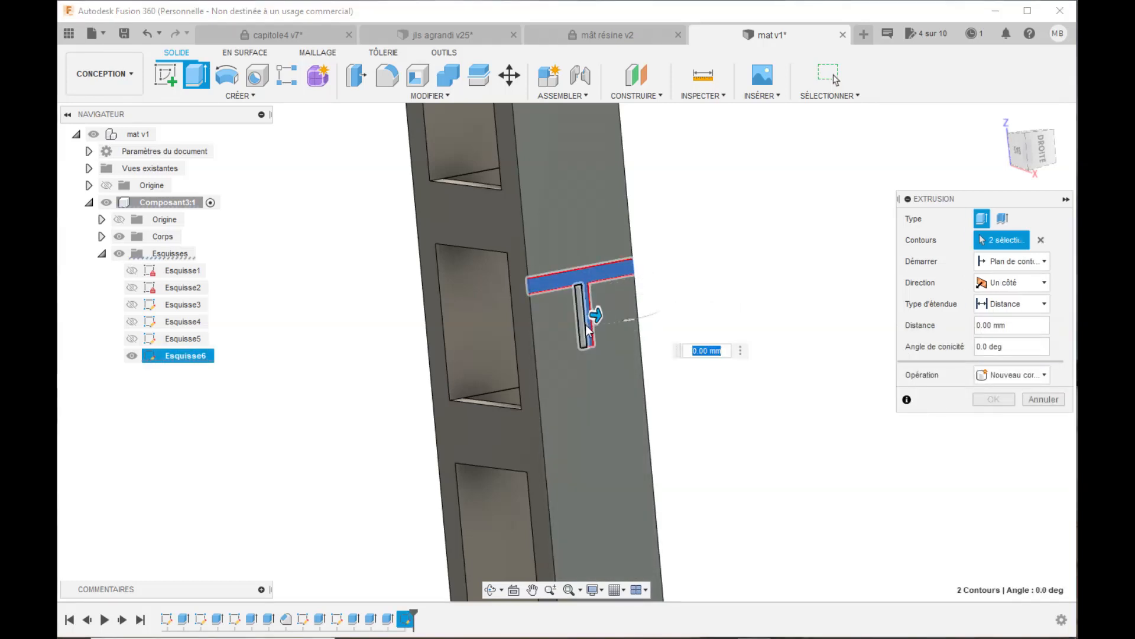
click(581, 325)
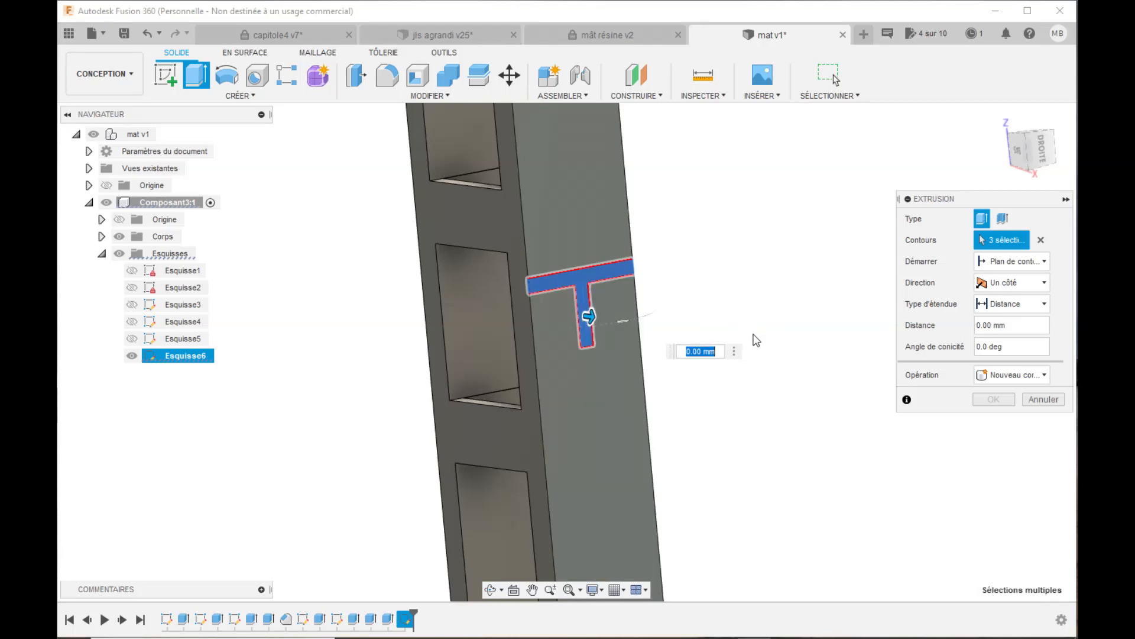
text(3)
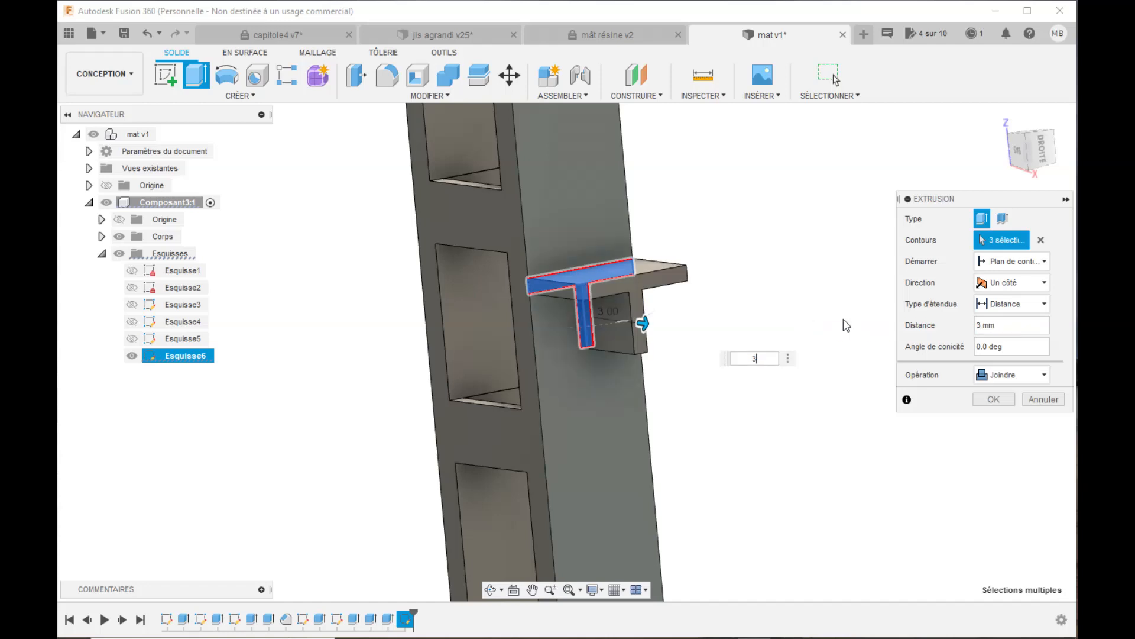
click(1000, 401)
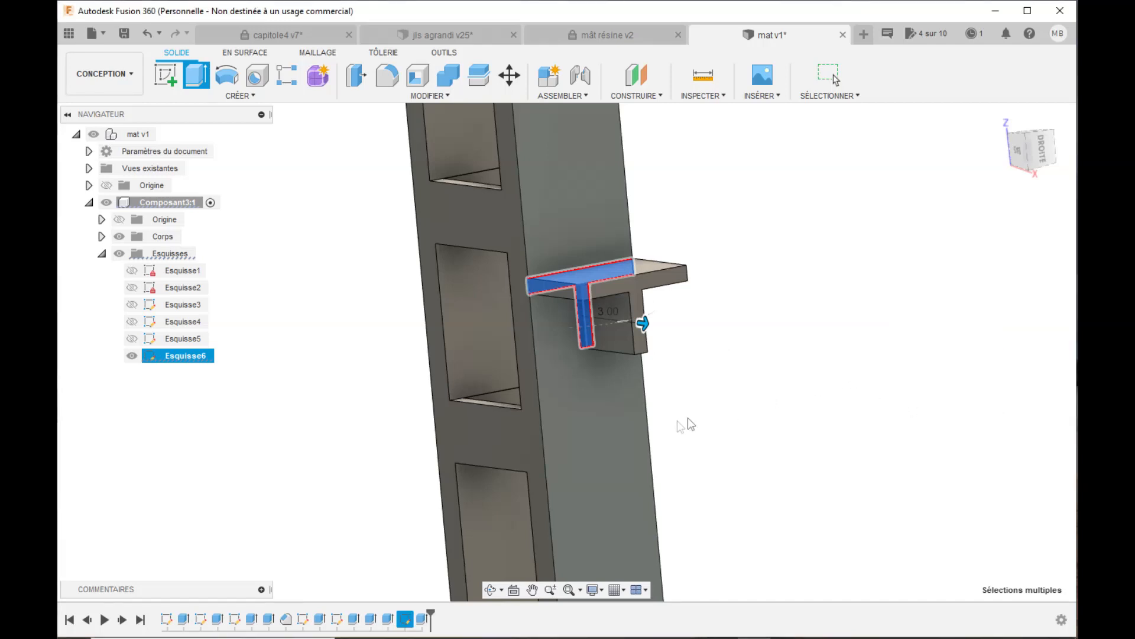
click(490, 591)
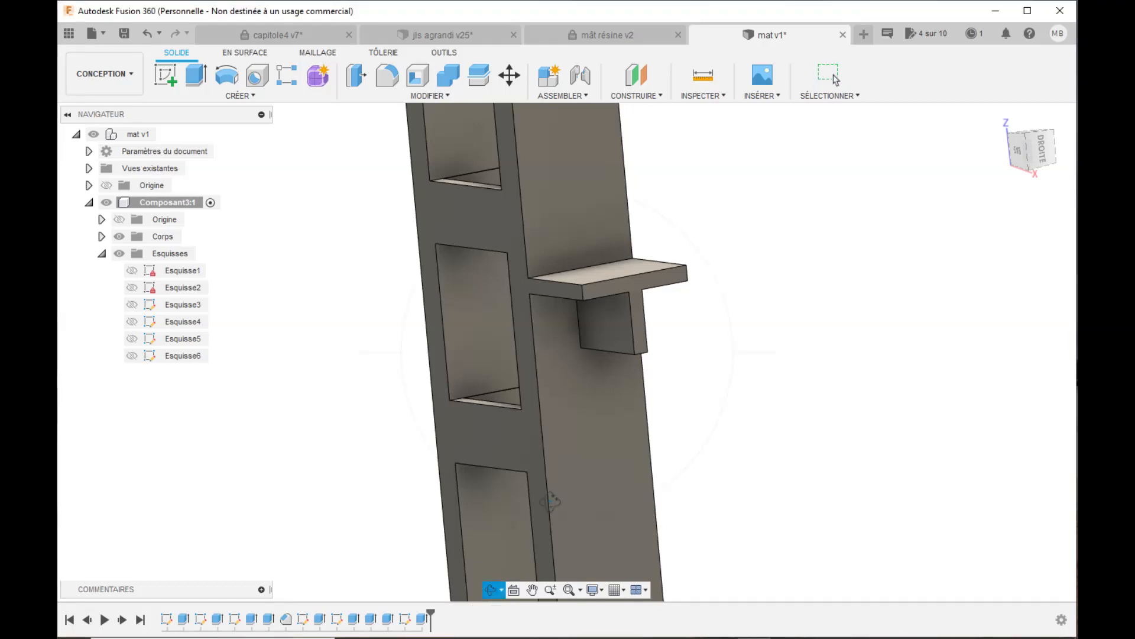
- Chamfer the lower outer edge of the bracket's vertical rib with two distances, 2 mm and 3 mm, to form a triangular gusset
drag(646, 417, 617, 372)
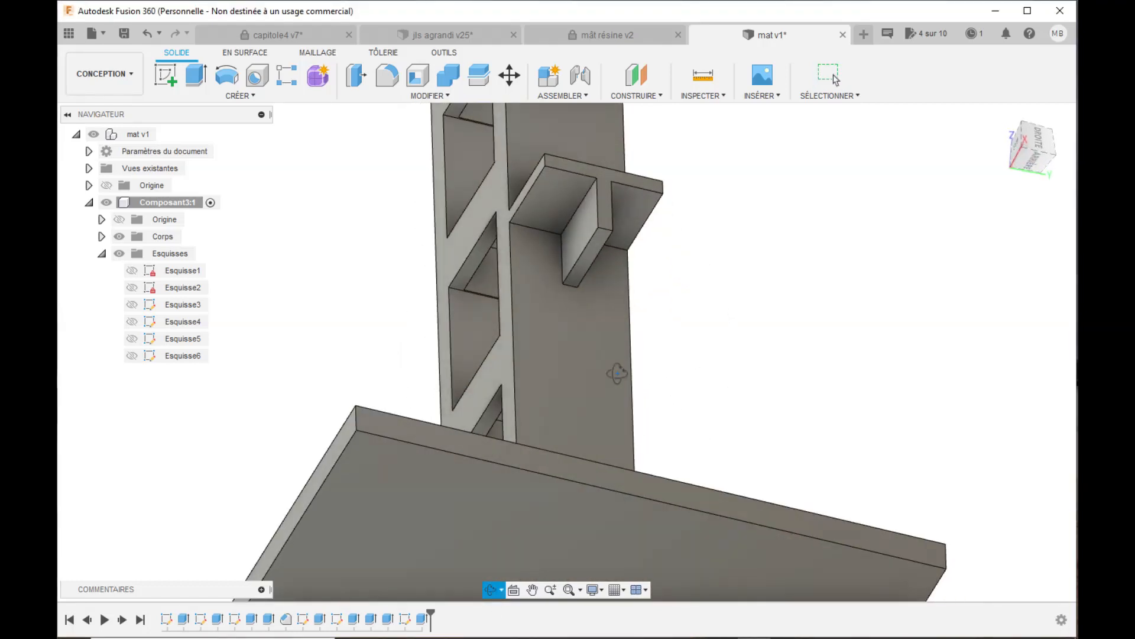
click(429, 95)
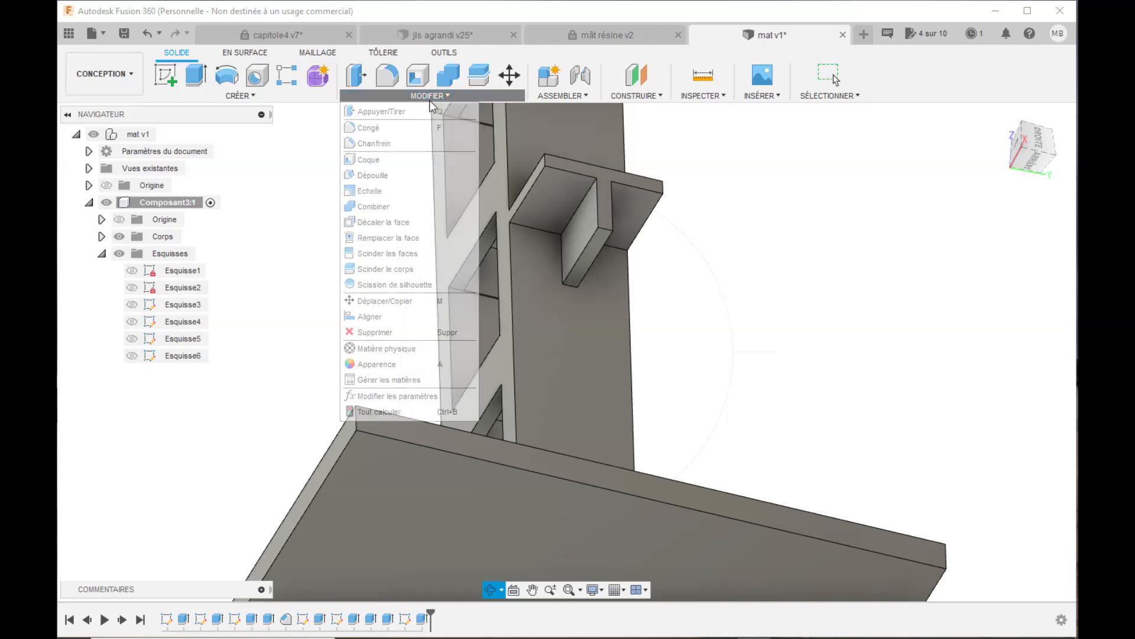
click(392, 143)
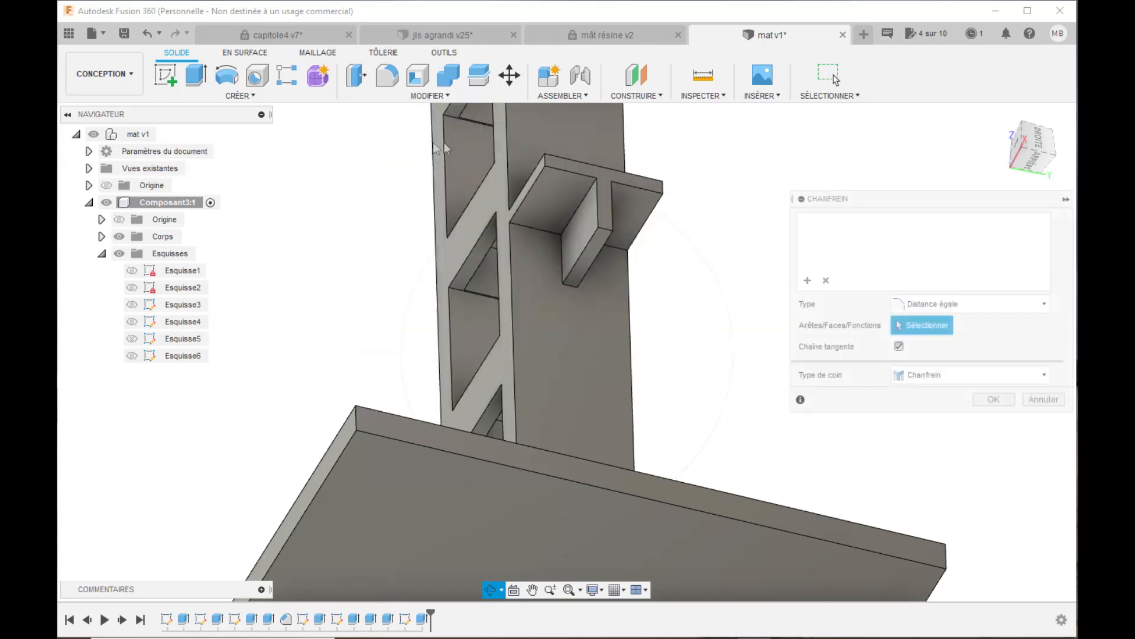
click(603, 230)
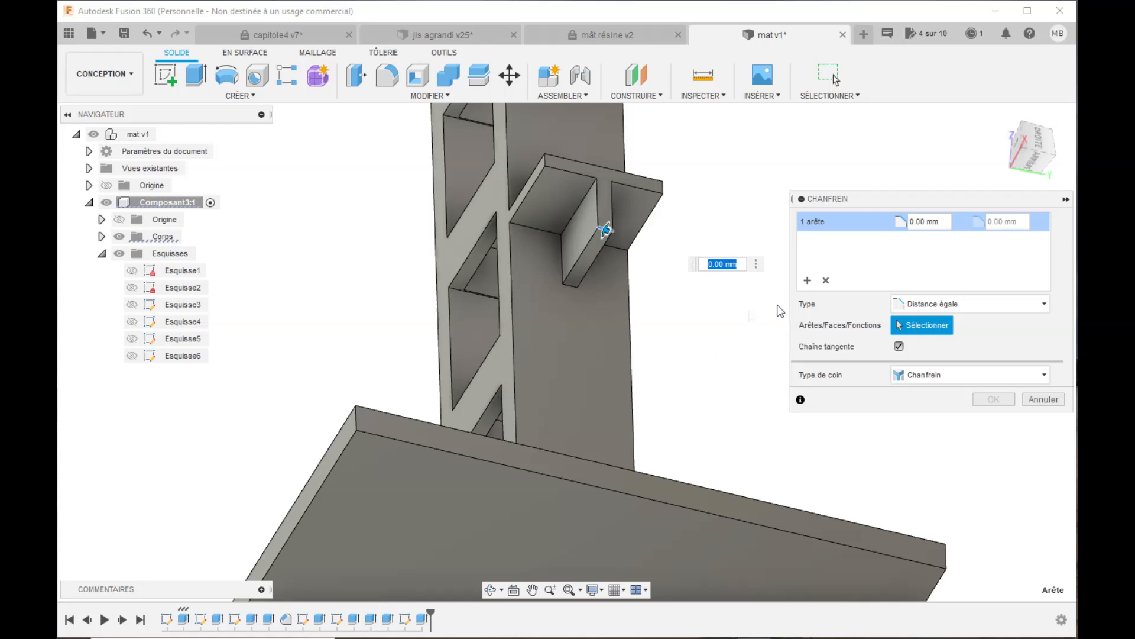
click(1038, 304)
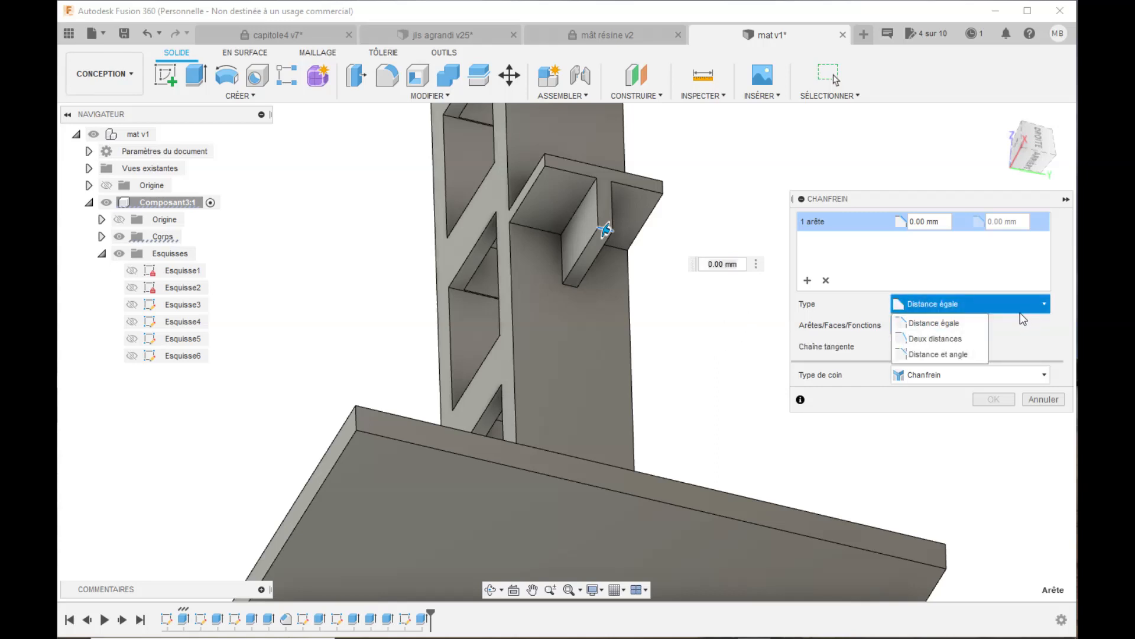
click(964, 338)
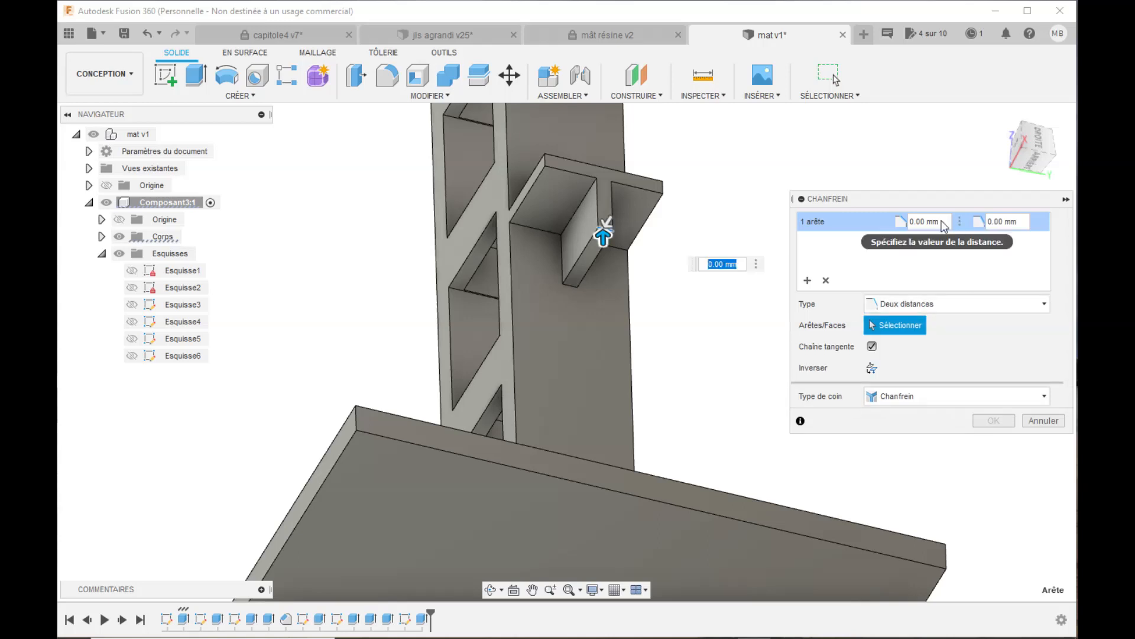
drag(944, 226, 904, 227)
text(2)
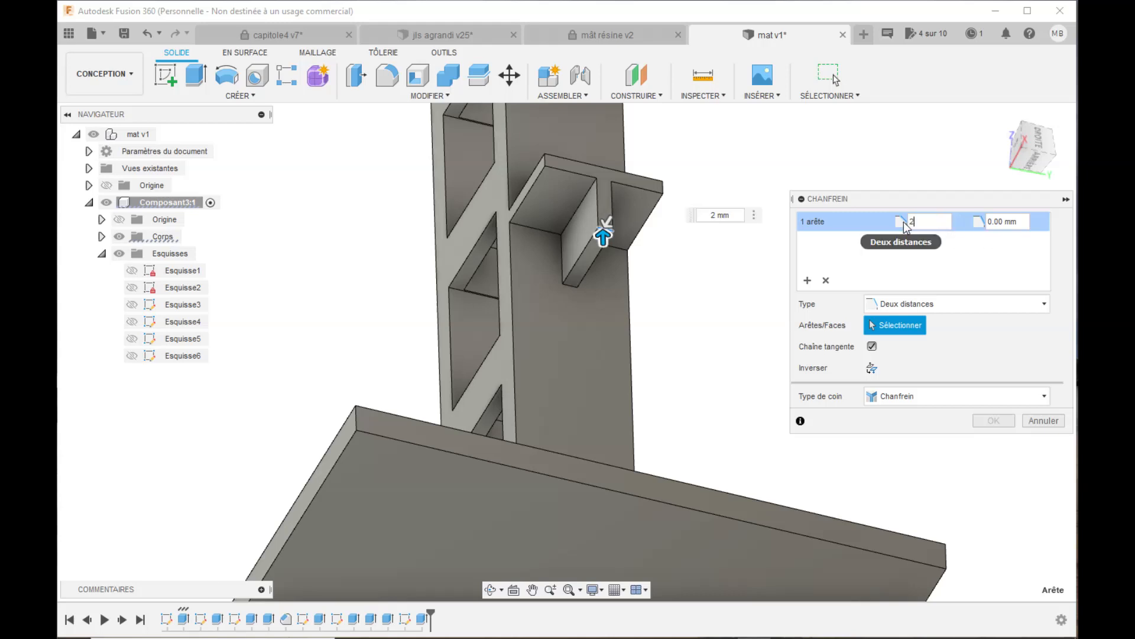
drag(1022, 222, 984, 227)
text(3)
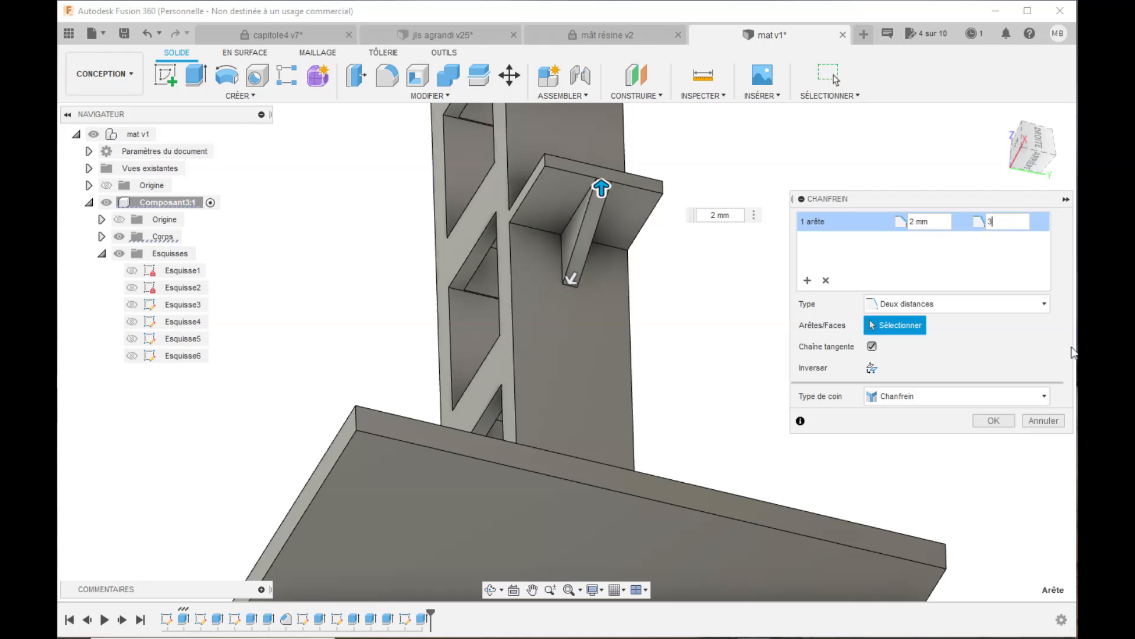
click(993, 420)
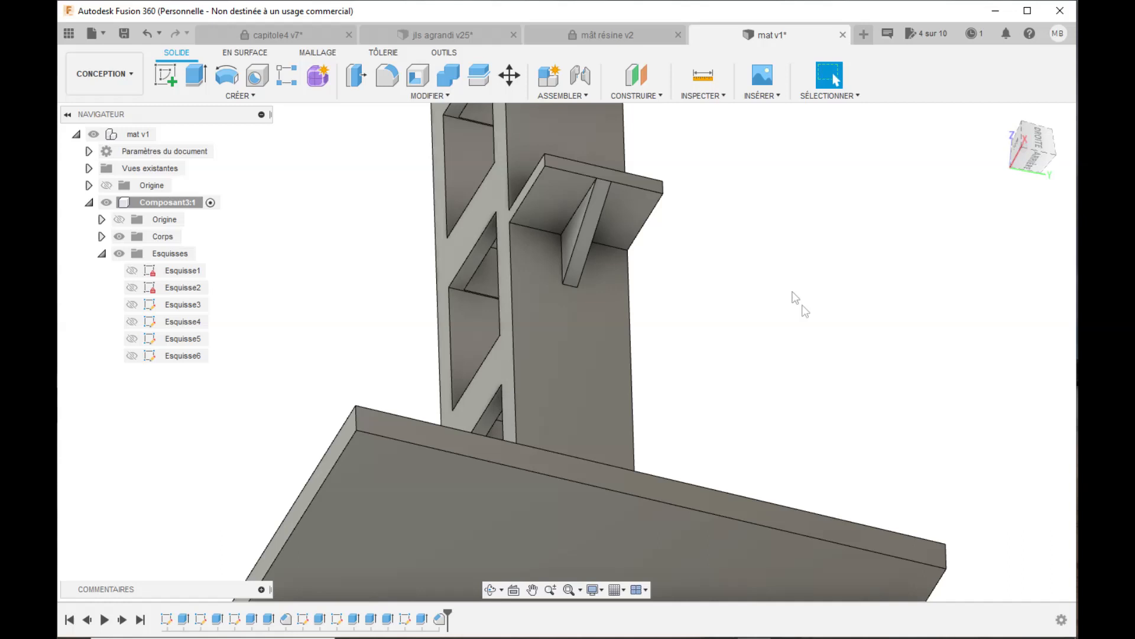
- Inspect the whole mast from several sides, including its base plate, bolts, gussets, openings and shelf bracket
scroll(736, 260, down, 10)
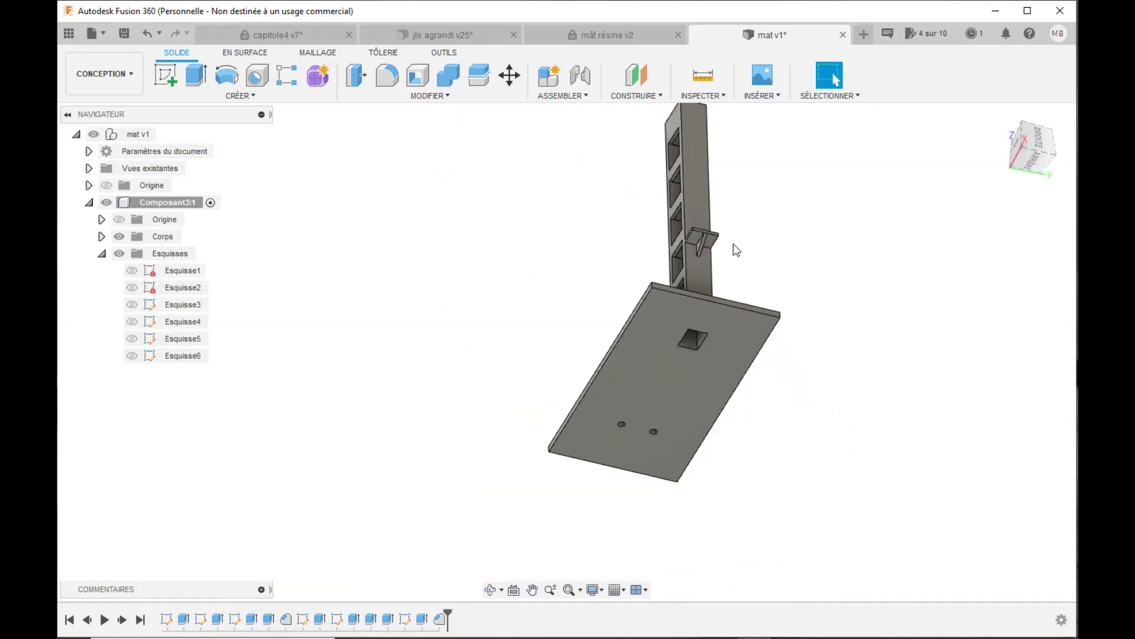
click(490, 589)
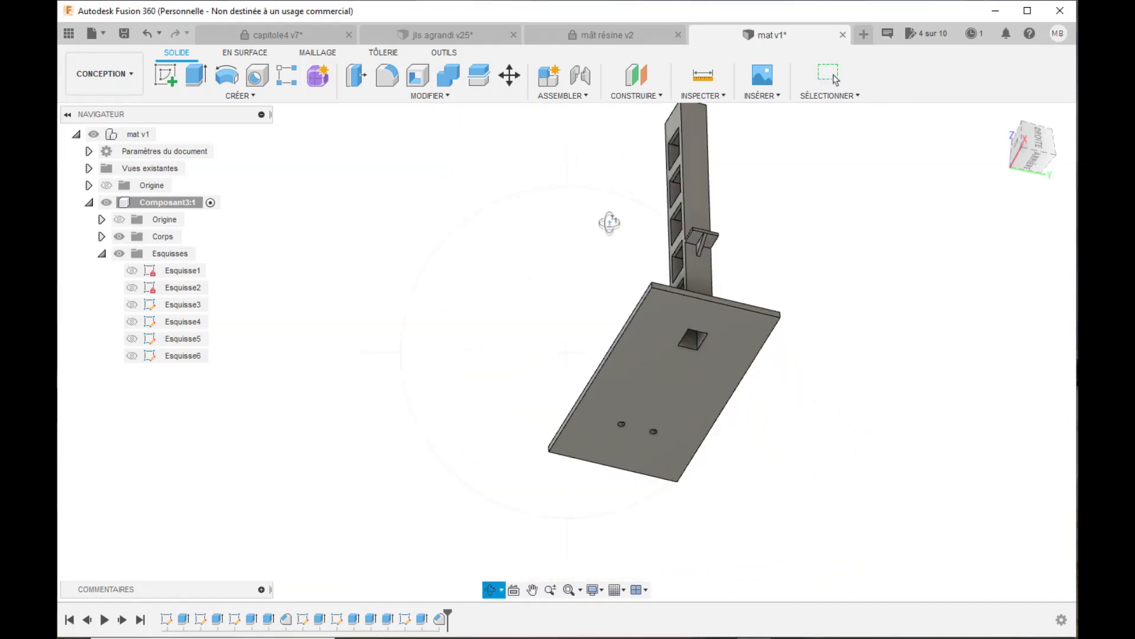
drag(614, 213, 803, 213)
scroll(444, 261, down, 3)
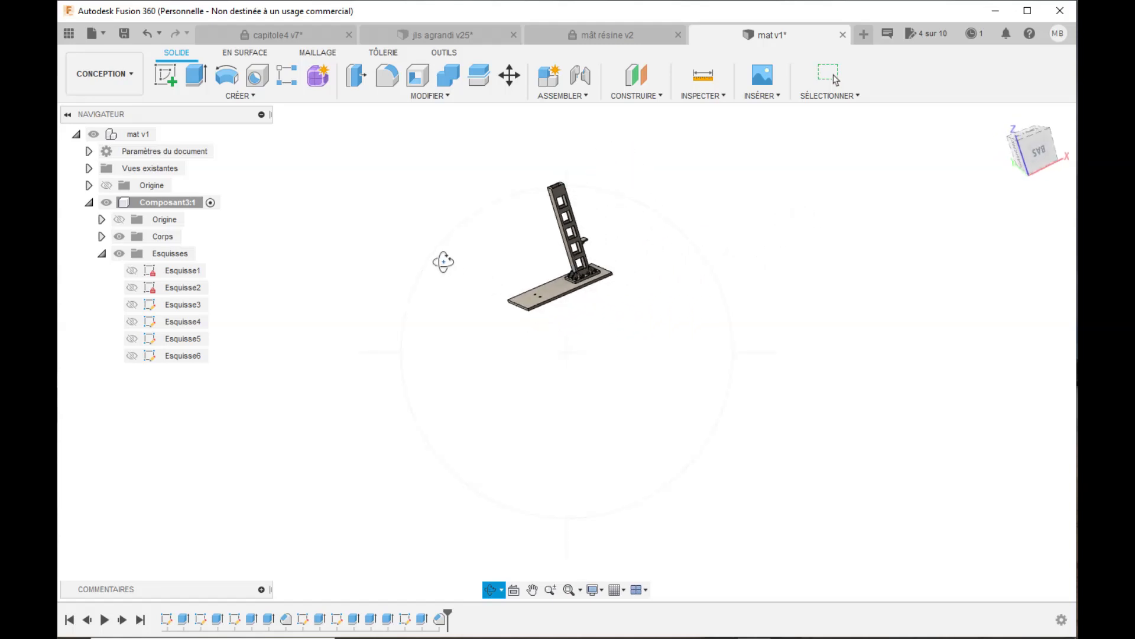
scroll(559, 154, up, 5)
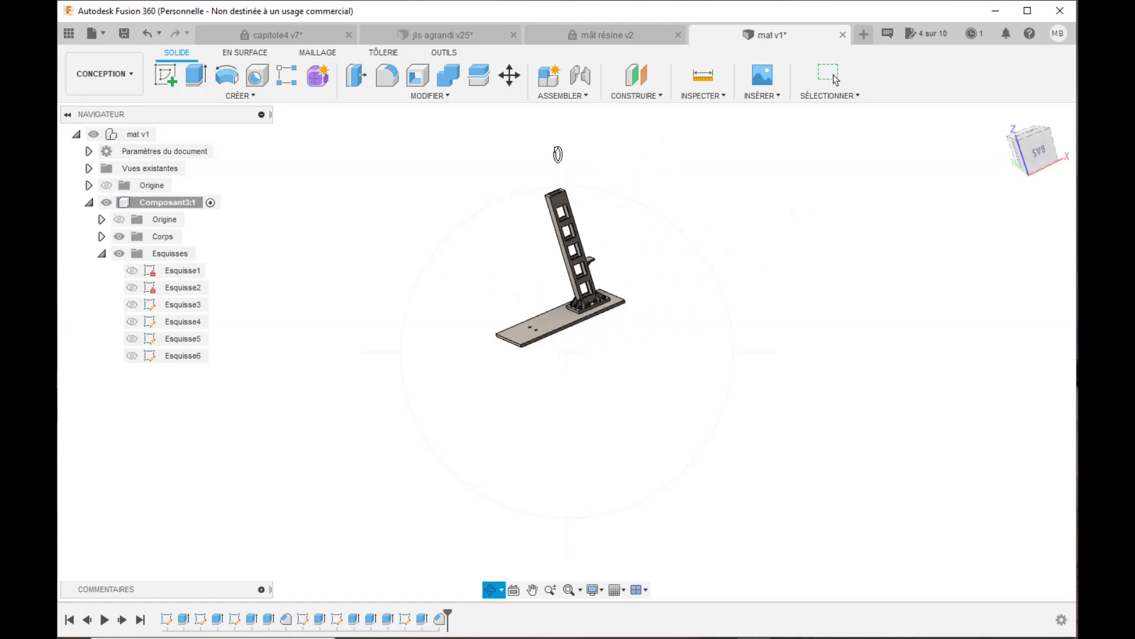
scroll(536, 278, up, 2)
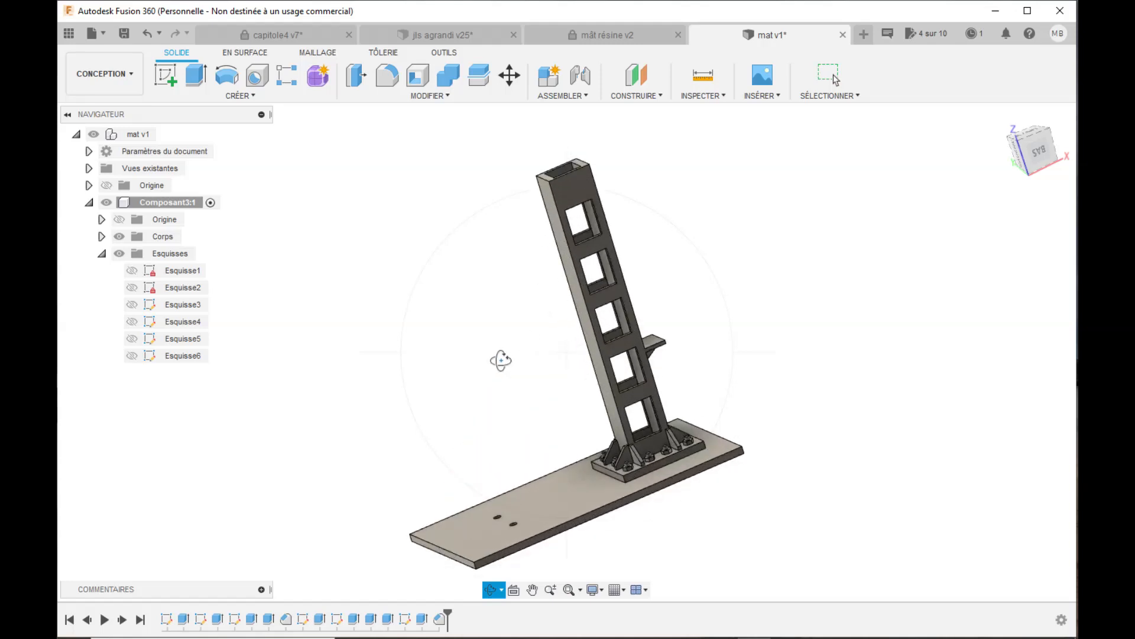
drag(519, 407, 493, 367)
mouse_move(485, 385)
mouse_down()
mouse_move(502, 385)
mouse_move(479, 383)
mouse_up()
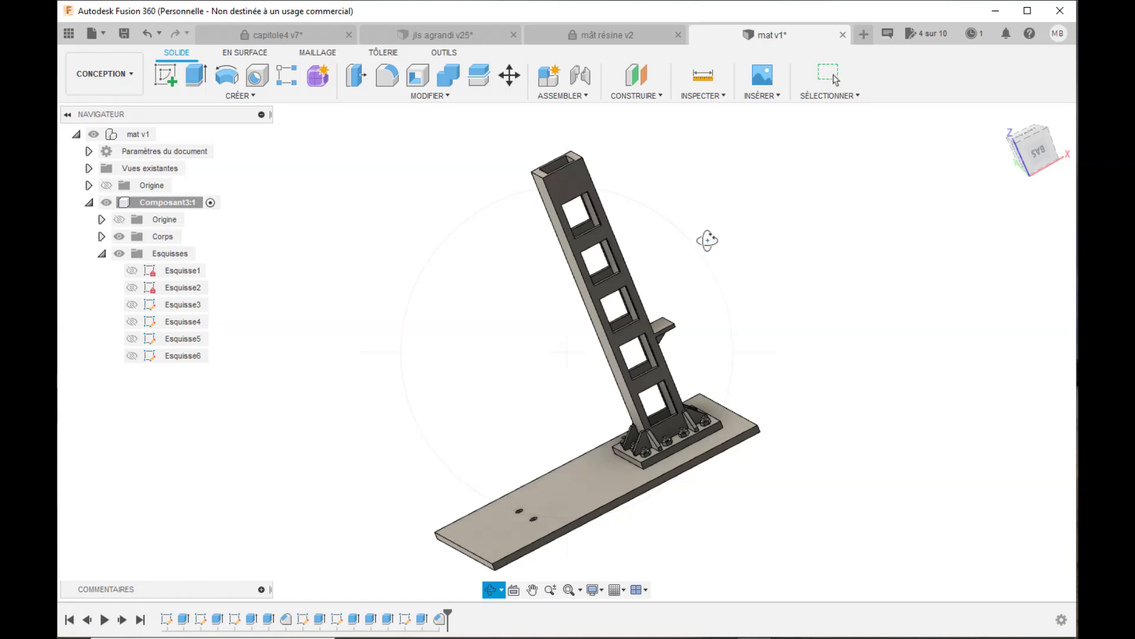
drag(700, 243, 628, 278)
scroll(639, 304, down, 3)
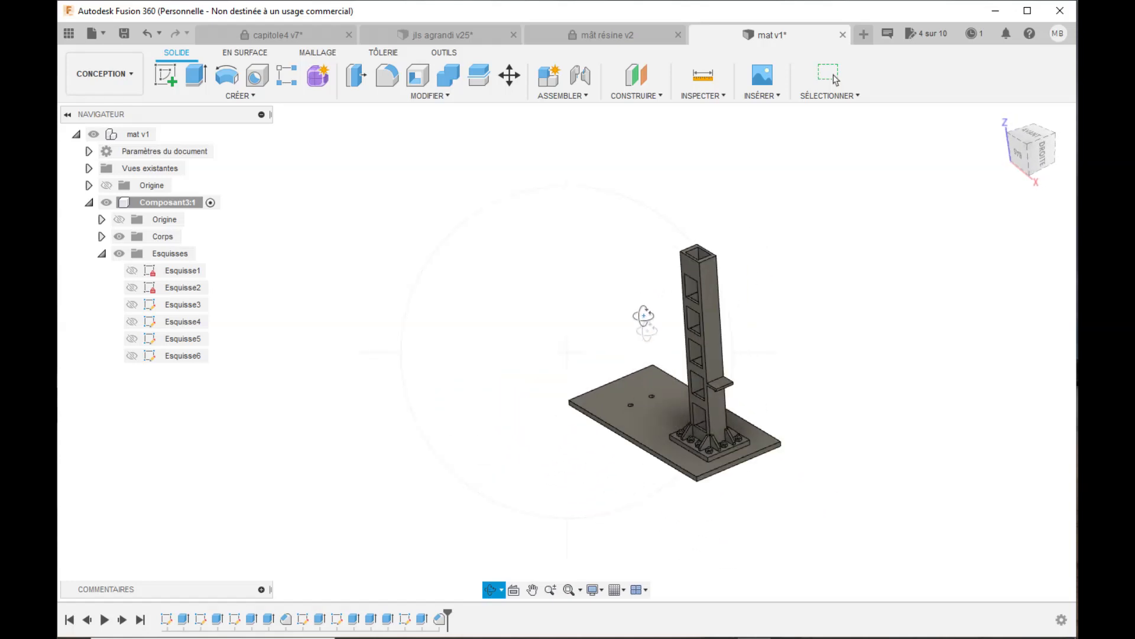
scroll(672, 407, up, 3)
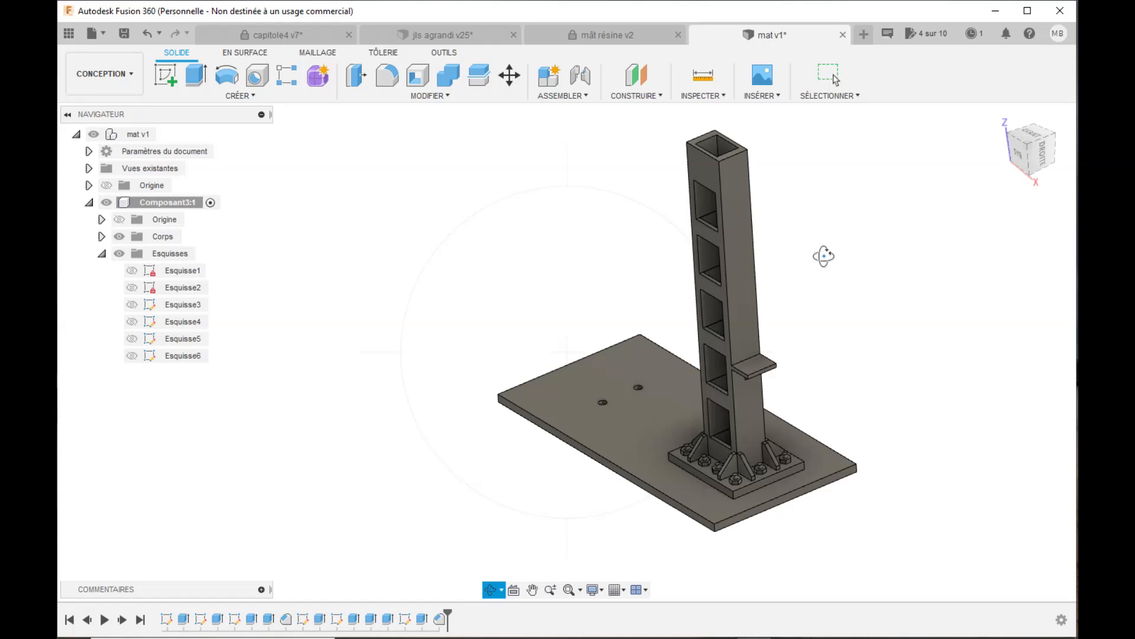
scroll(824, 256, down, 2)
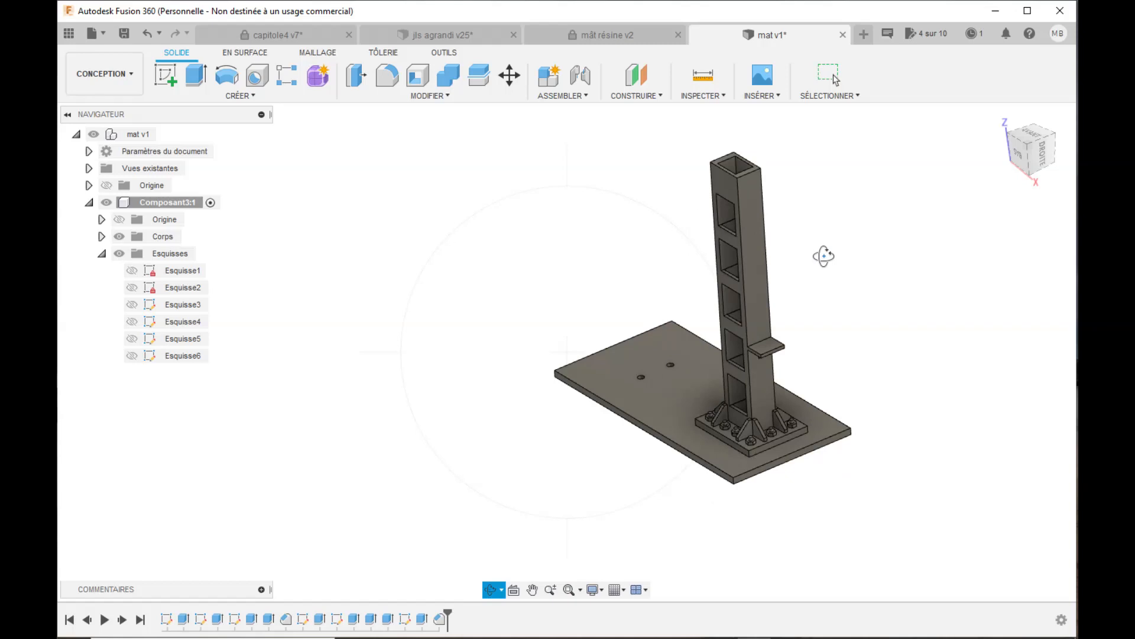
scroll(823, 256, up, 3)
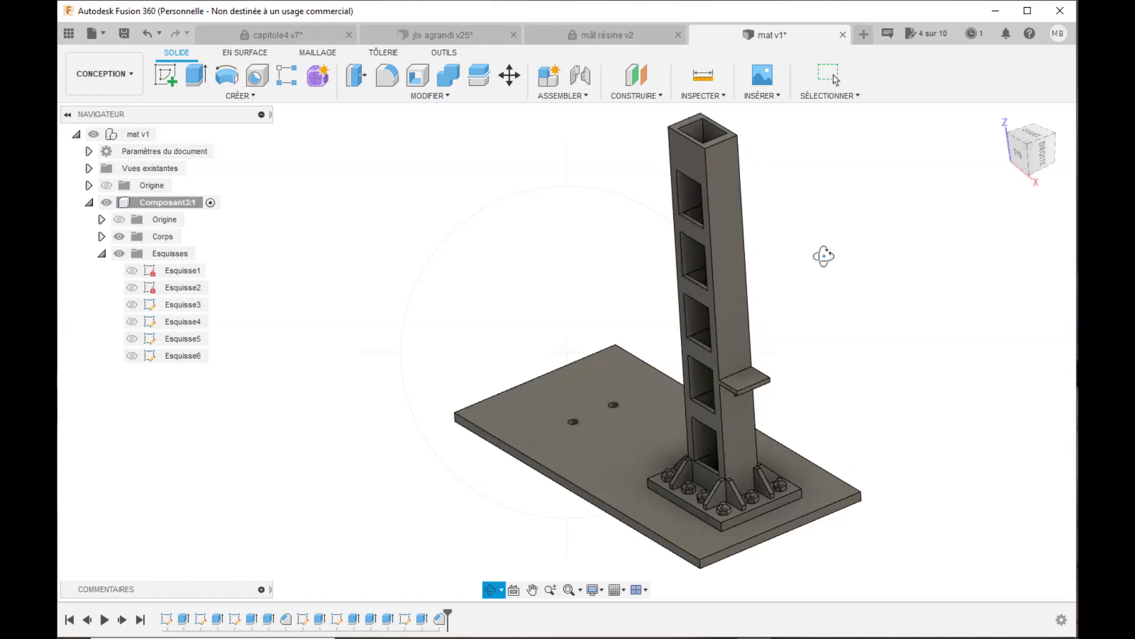
scroll(824, 256, down, 2)
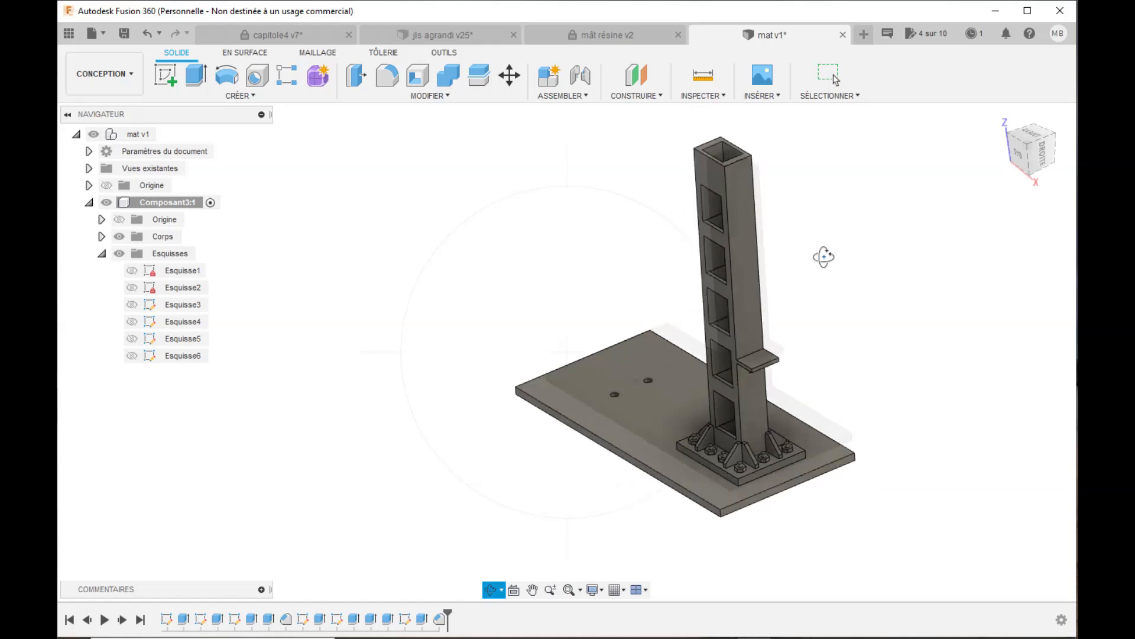
scroll(824, 257, up, 2)
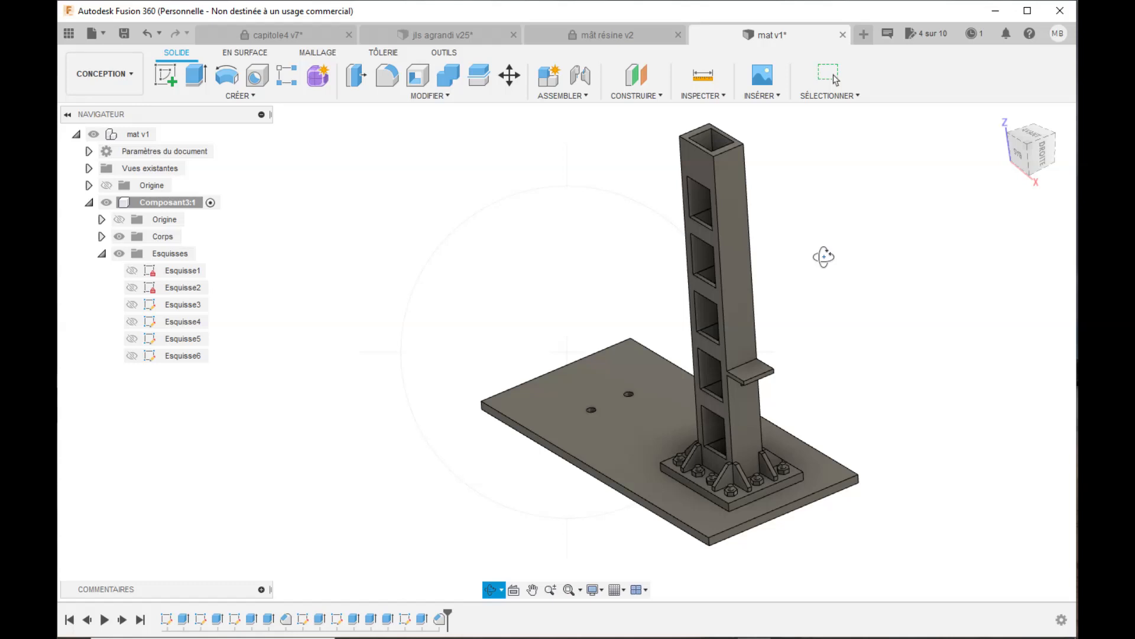